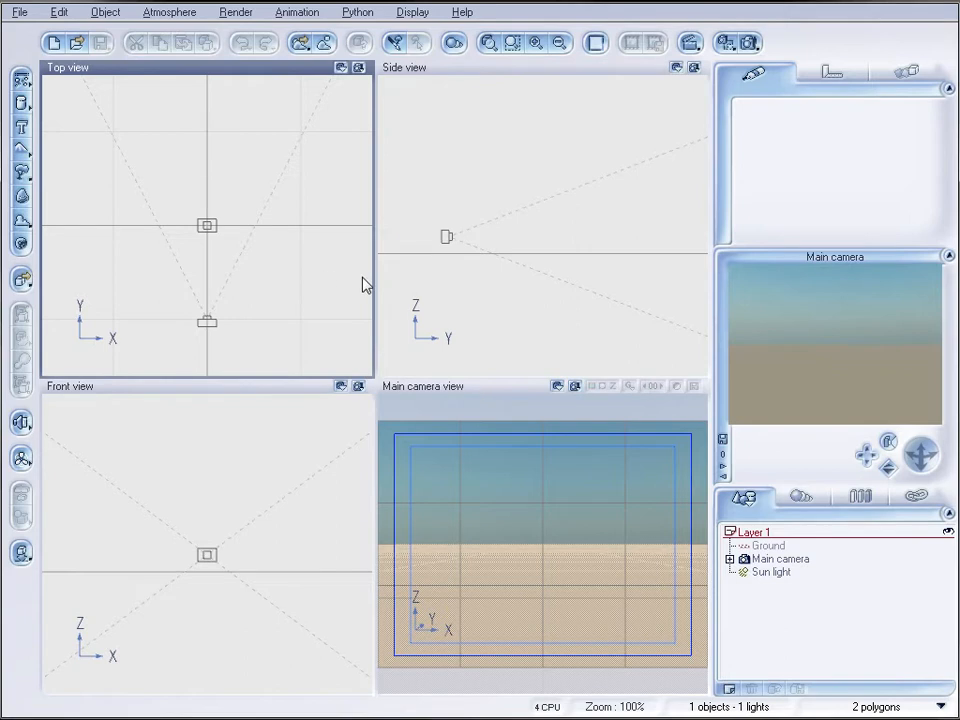
# Add a terrain and stretch it in the top view away from the camera and out to both sides
pyautogui.click(20, 152)
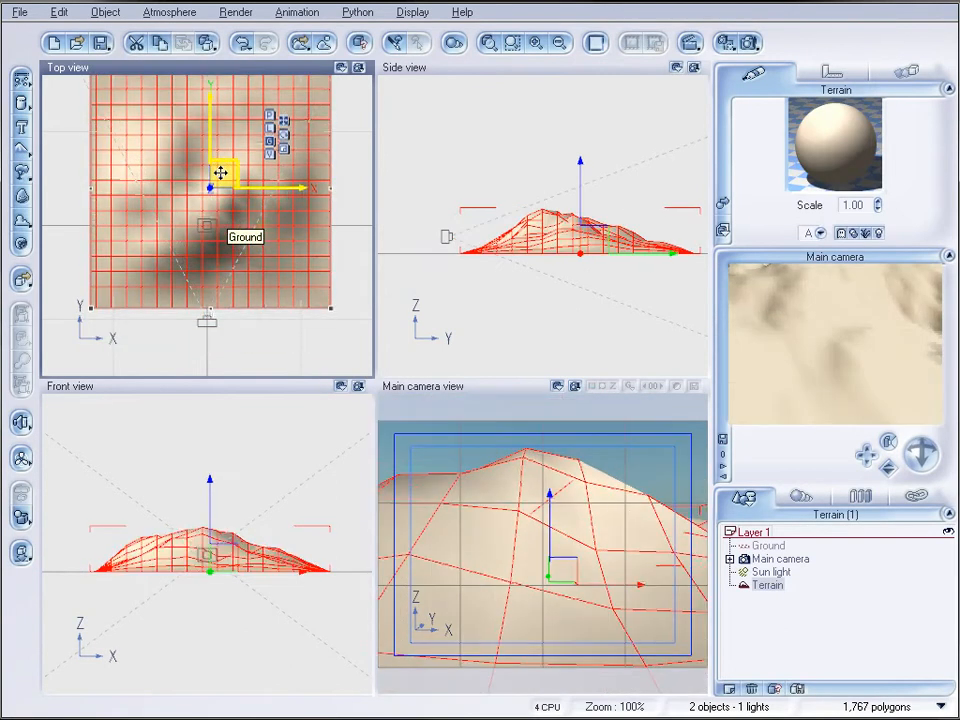
pyautogui.scroll(-5, 565, 236)
pyautogui.moveTo(564, 235); pyautogui.dragTo(552, 267, button='right')
pyautogui.click(222, 193)
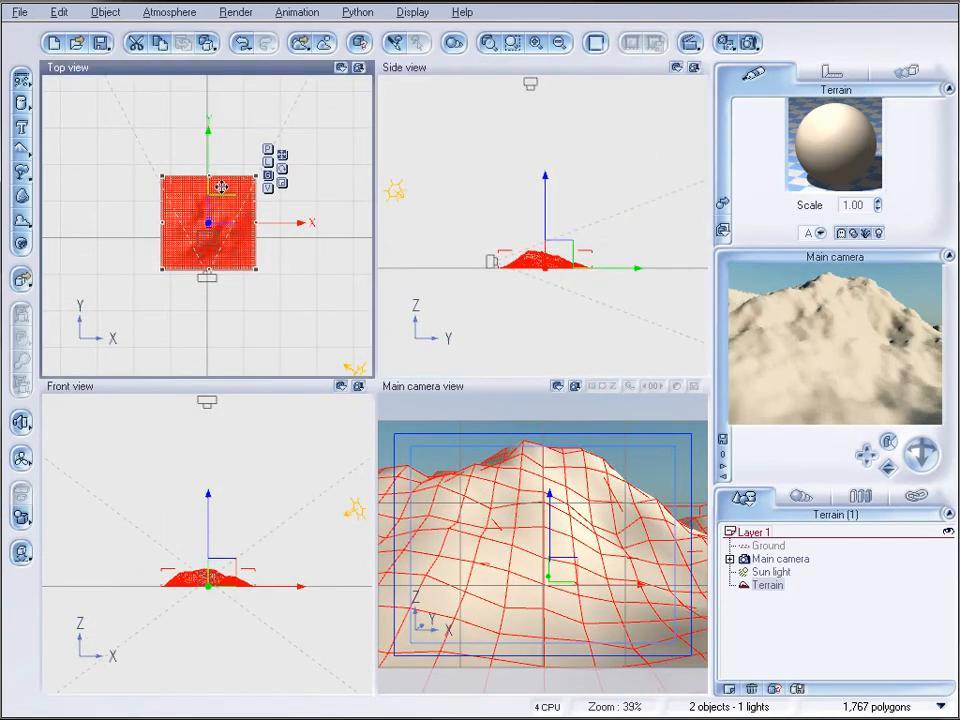
pyautogui.moveTo(211, 178); pyautogui.dragTo(208, 68)
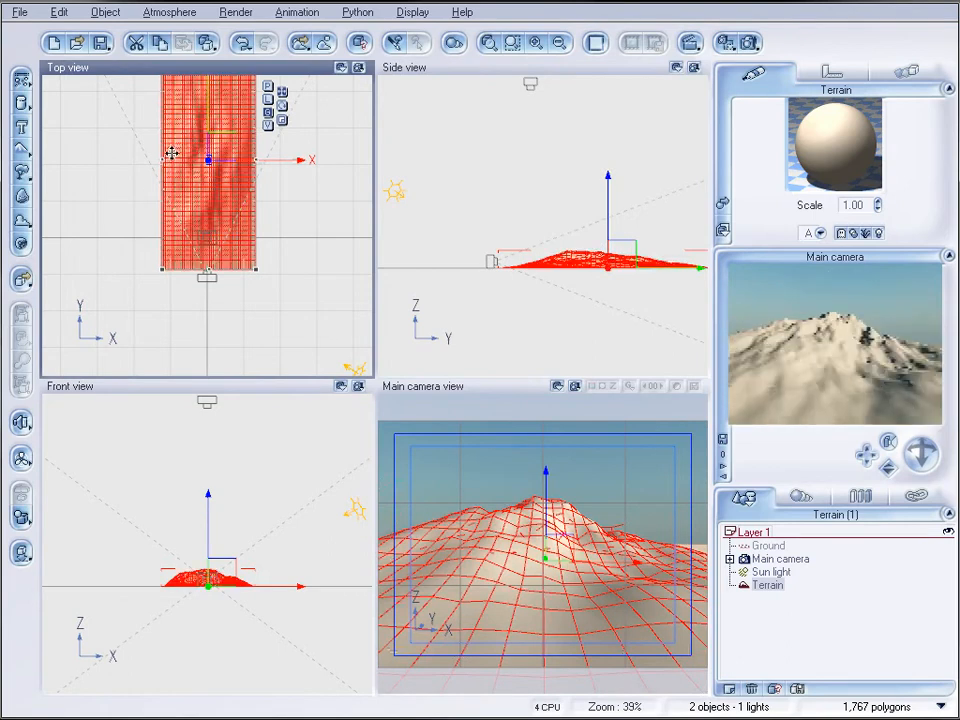
pyautogui.moveTo(165, 162); pyautogui.dragTo(99, 161)
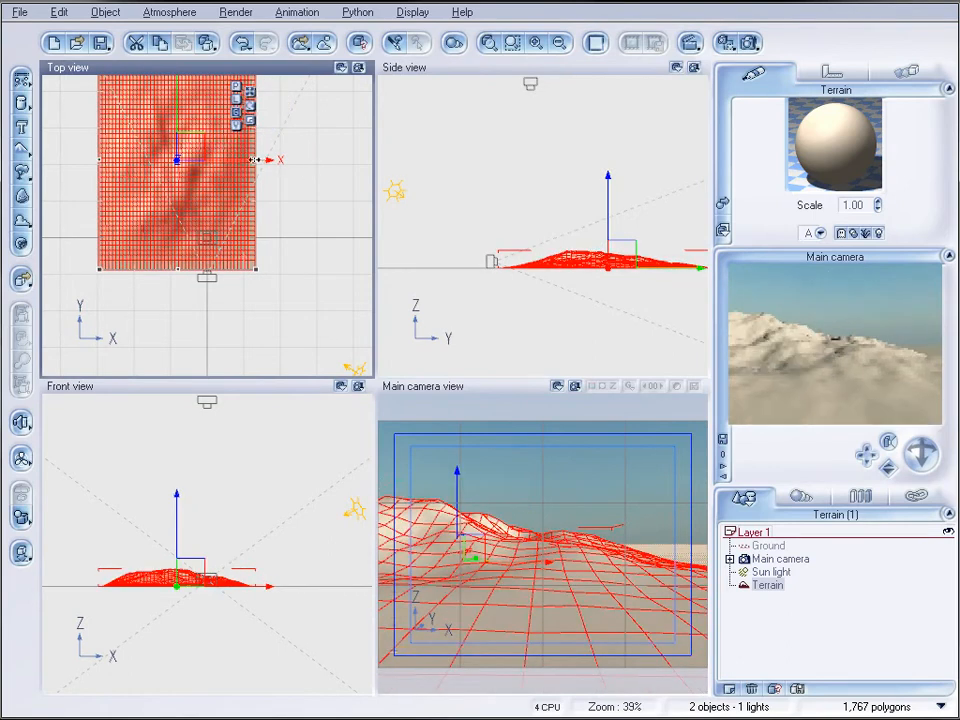
pyautogui.moveTo(255, 160); pyautogui.dragTo(306, 163)
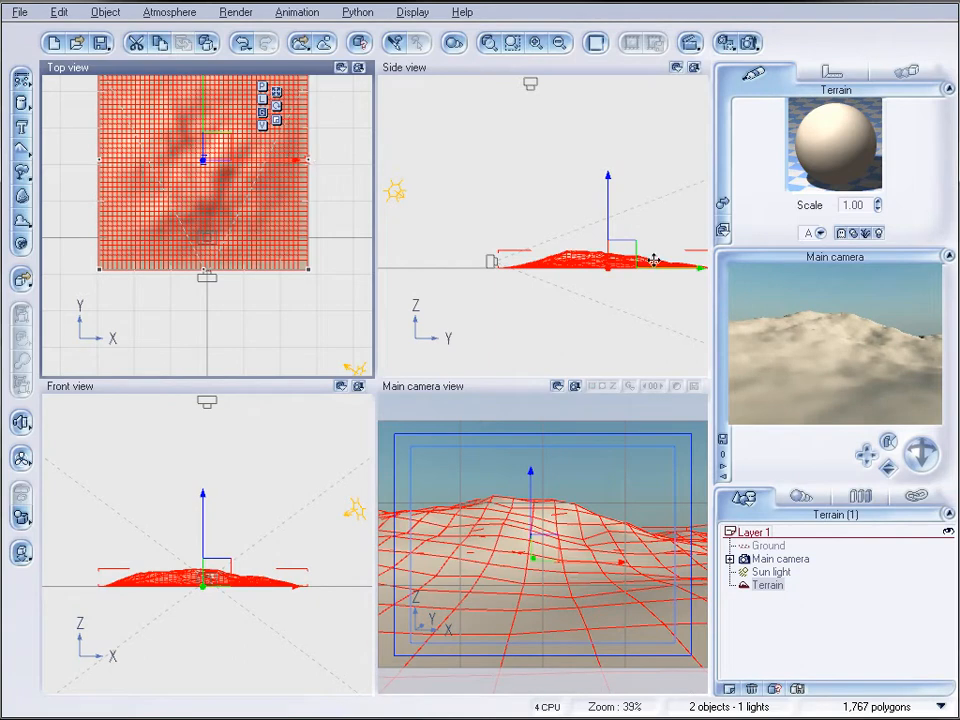
# Fine-tune the terrain's footprint in the top view, widening it a little more on both sides
pyautogui.click(593, 266)
pyautogui.click(238, 256)
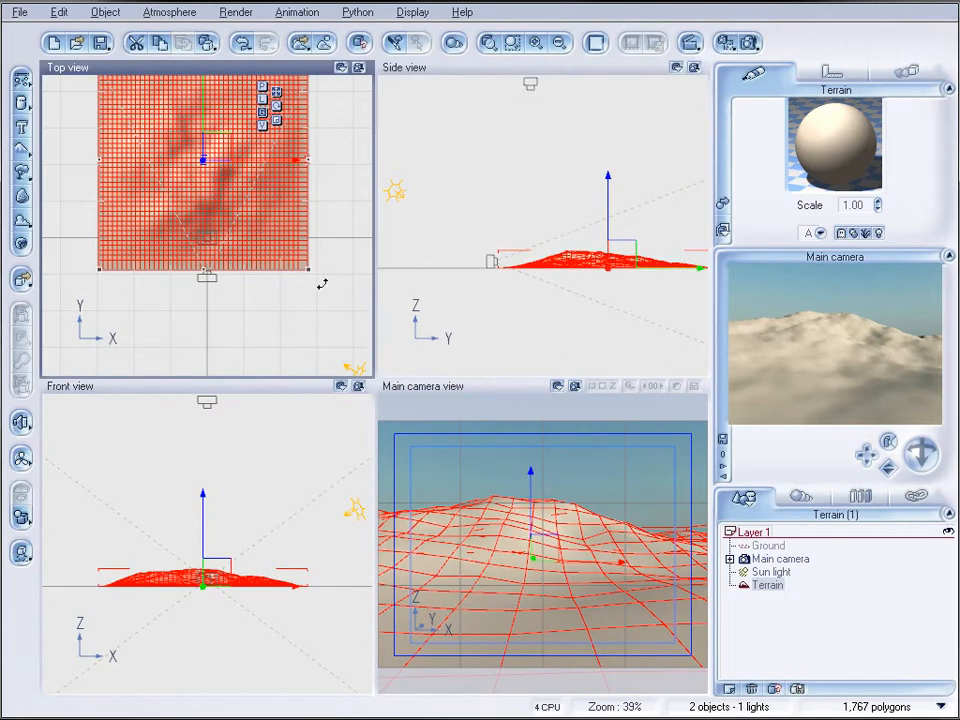
pyautogui.moveTo(312, 272)
pyautogui.mouseDown()
pyautogui.moveTo(330, 300)
pyautogui.moveTo(305, 270)
pyautogui.mouseUp()
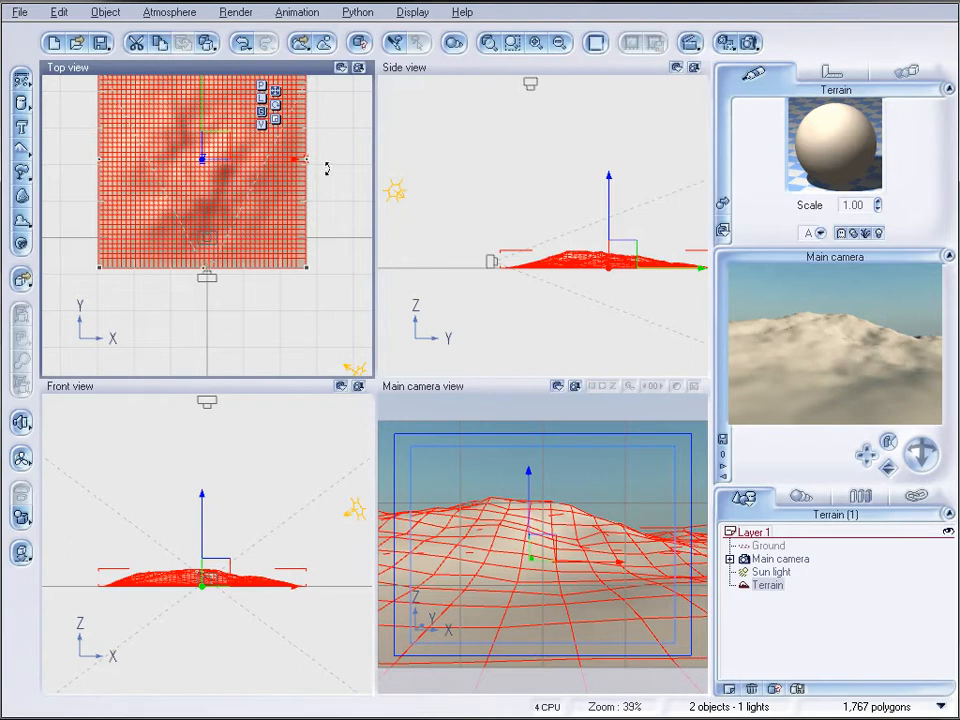
pyautogui.moveTo(311, 160); pyautogui.dragTo(333, 160)
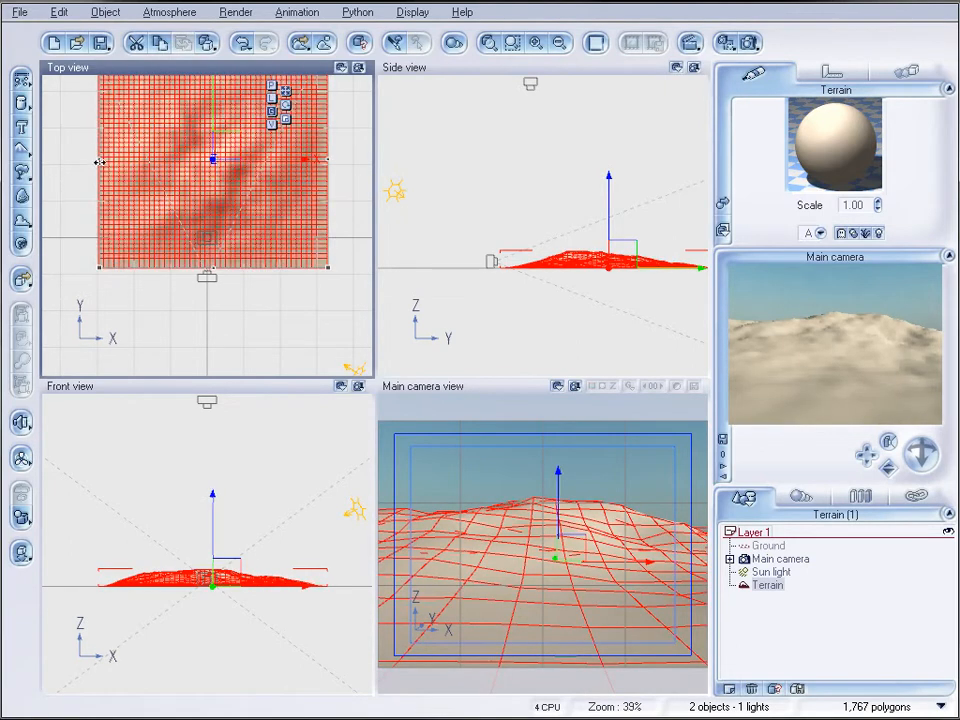
pyautogui.moveTo(104, 167); pyautogui.dragTo(94, 158)
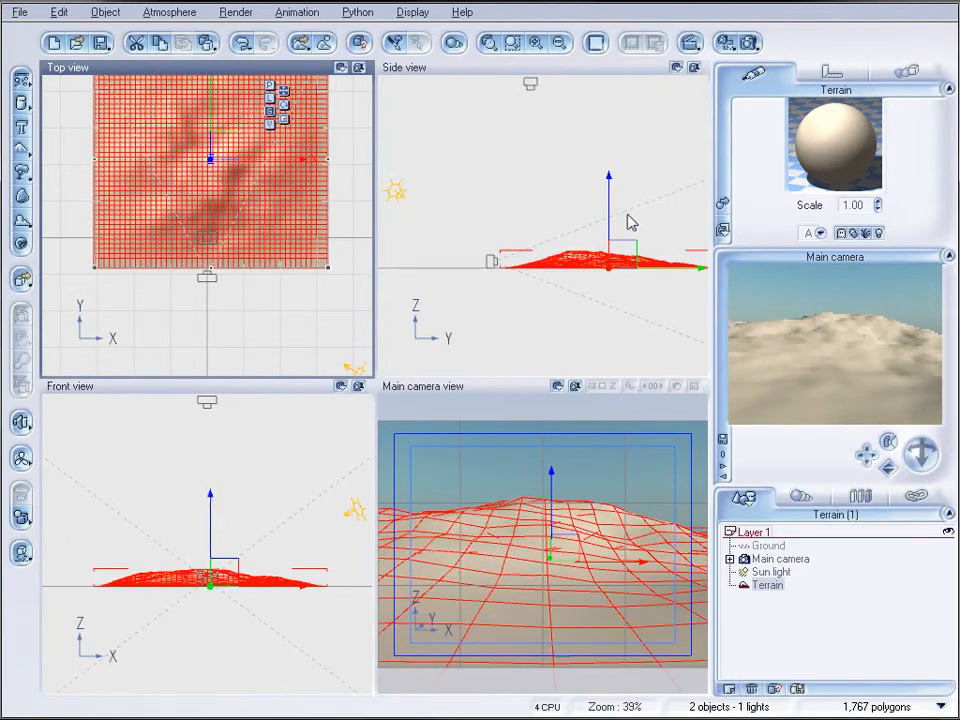
# Open the terrain in the Terrain Editor, reset it to flat and raise its resolution to 2048x2048
pyautogui.rightClick(318, 229)
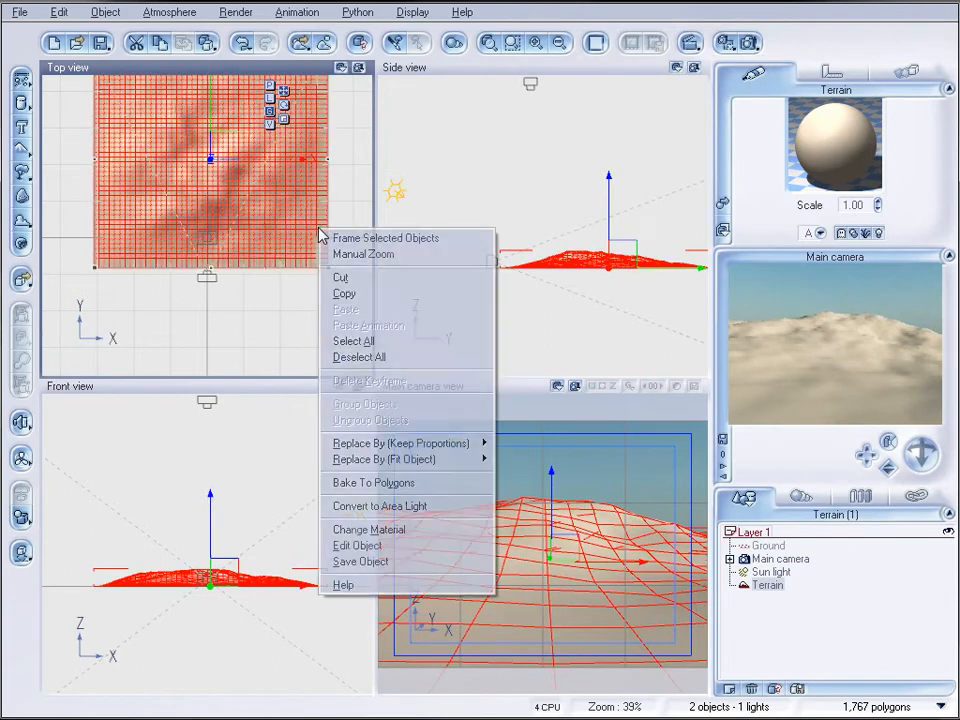
pyautogui.click(450, 544)
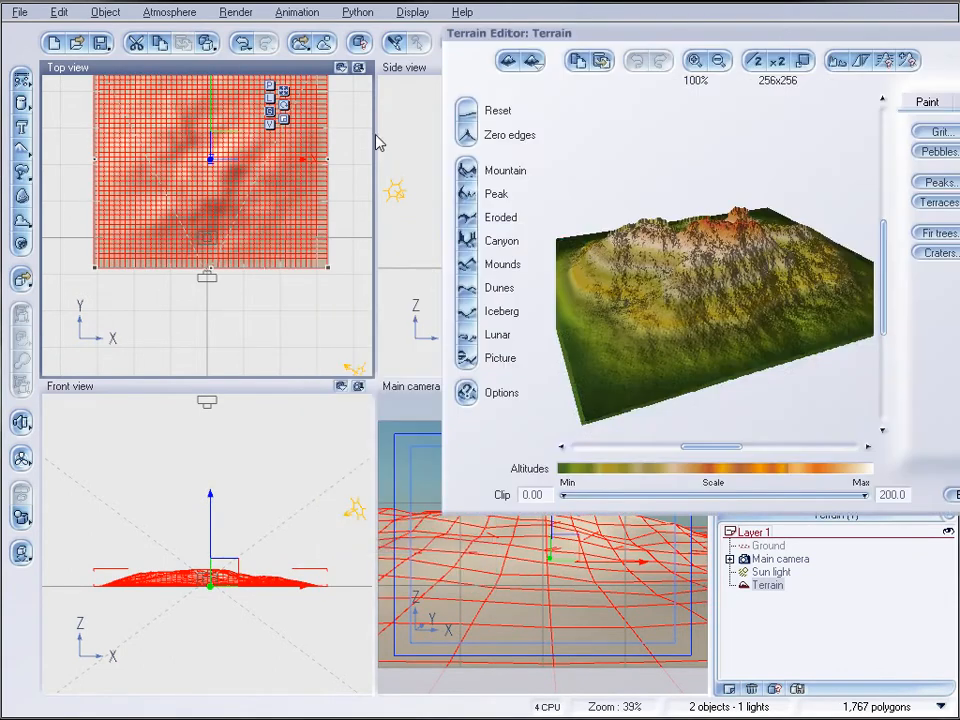
pyautogui.moveTo(850, 45); pyautogui.dragTo(468, 107)
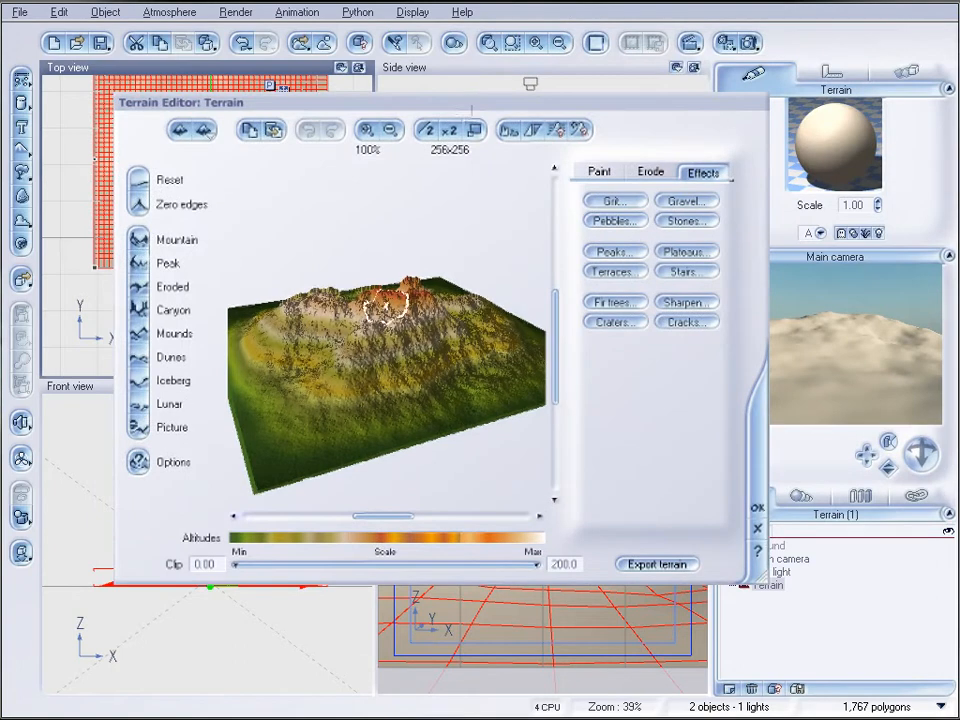
pyautogui.click(139, 182)
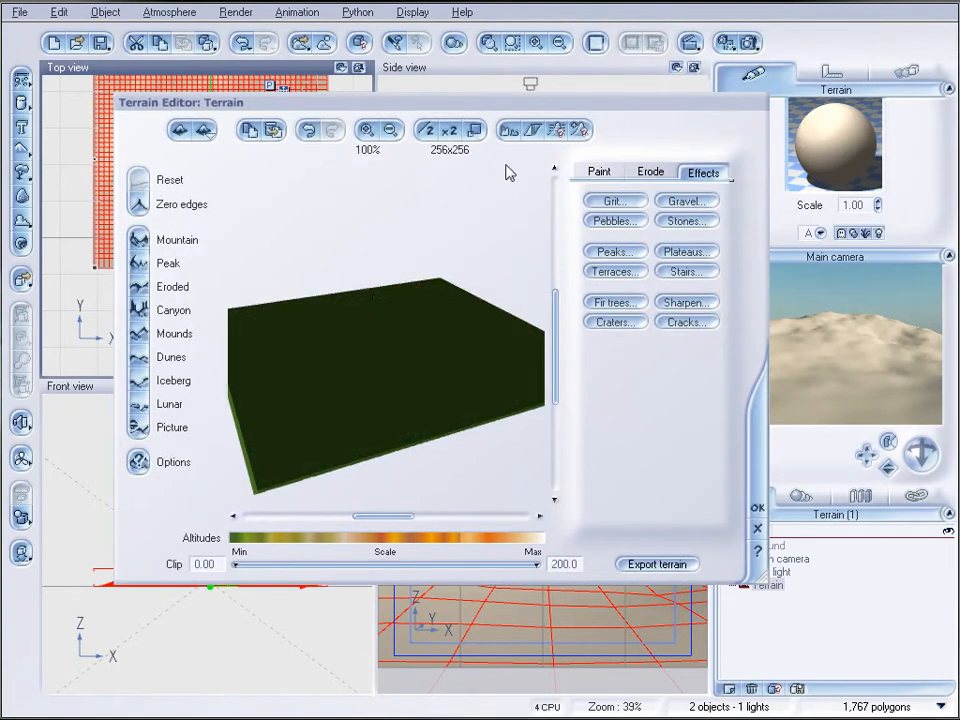
pyautogui.click(451, 131)
pyautogui.click(451, 131)
pyautogui.click(451, 131)
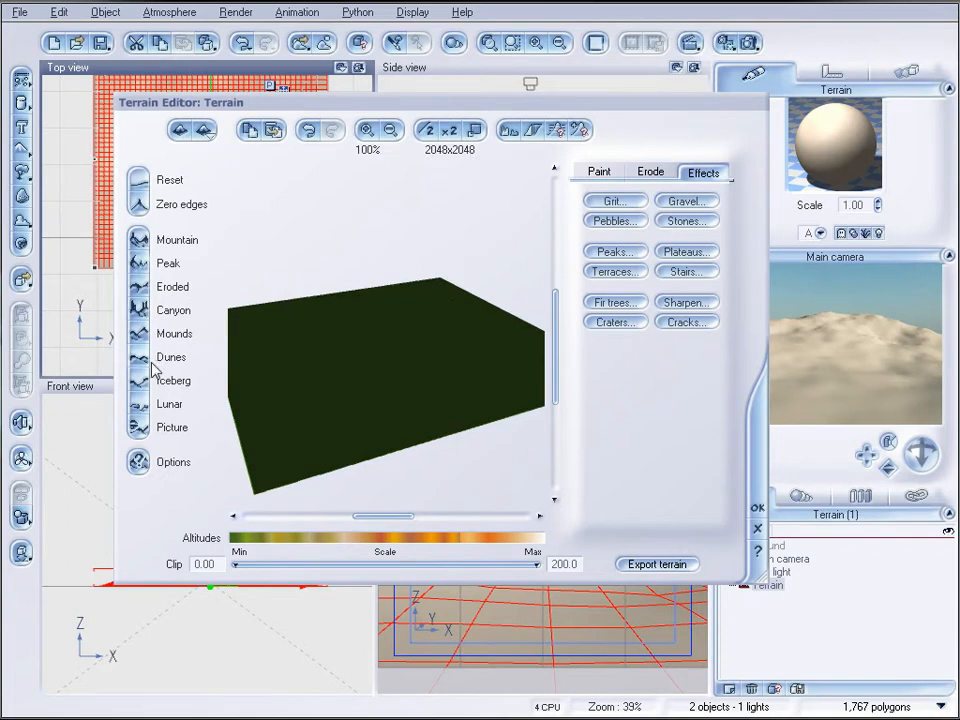
# Generate dunes at a resolution of 512x512 and bring the terrain's resolution back up to 2048x2048
pyautogui.click(427, 131)
pyautogui.click(427, 131)
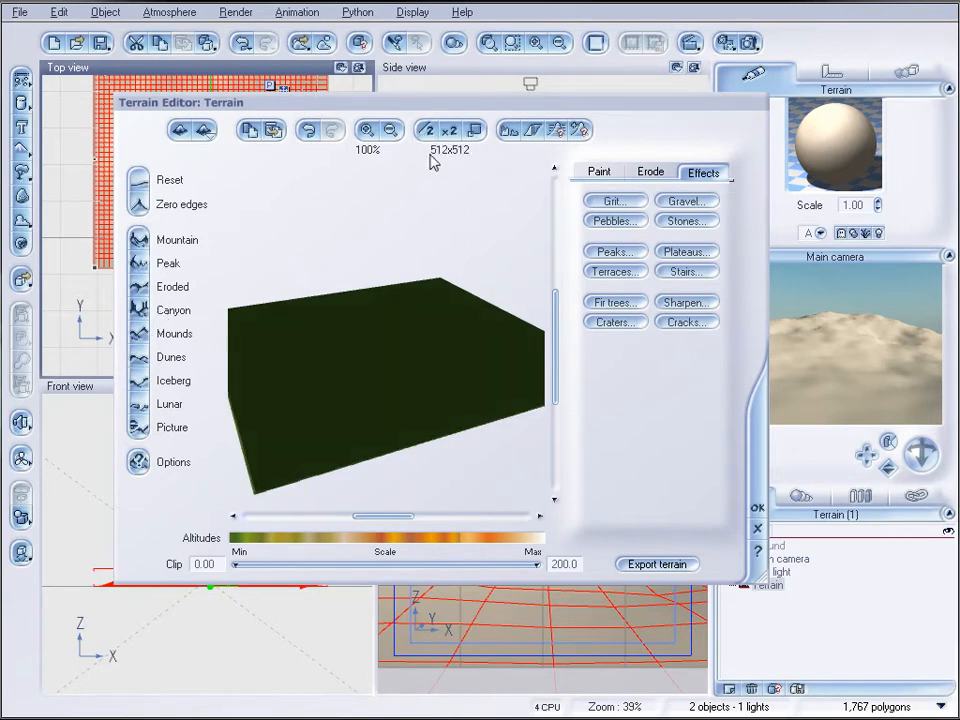
pyautogui.click(140, 363)
pyautogui.click(450, 137)
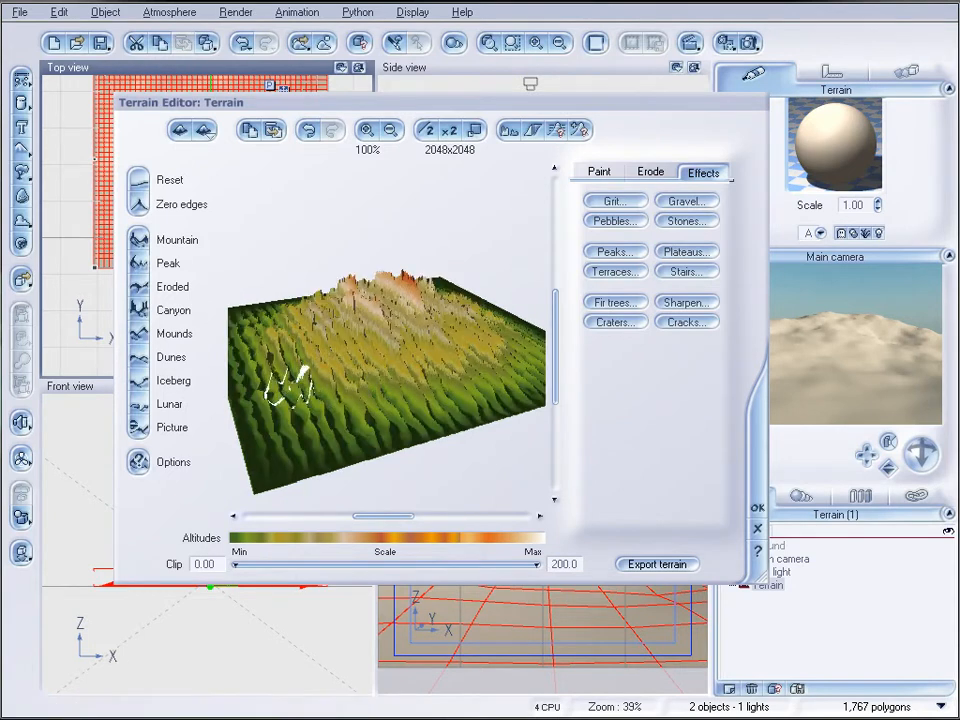
pyautogui.moveTo(490, 340); pyautogui.dragTo(440, 345)
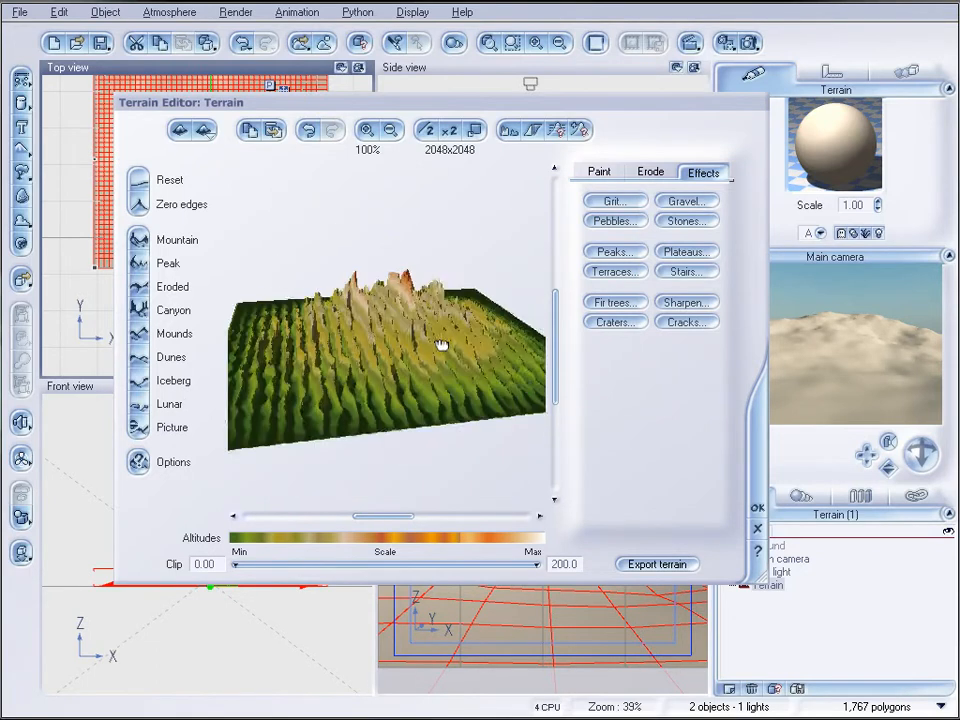
# Reset the terrain to flat, regenerate the dunes at 2048x2048 and accept the terrain edits
pyautogui.click(140, 180)
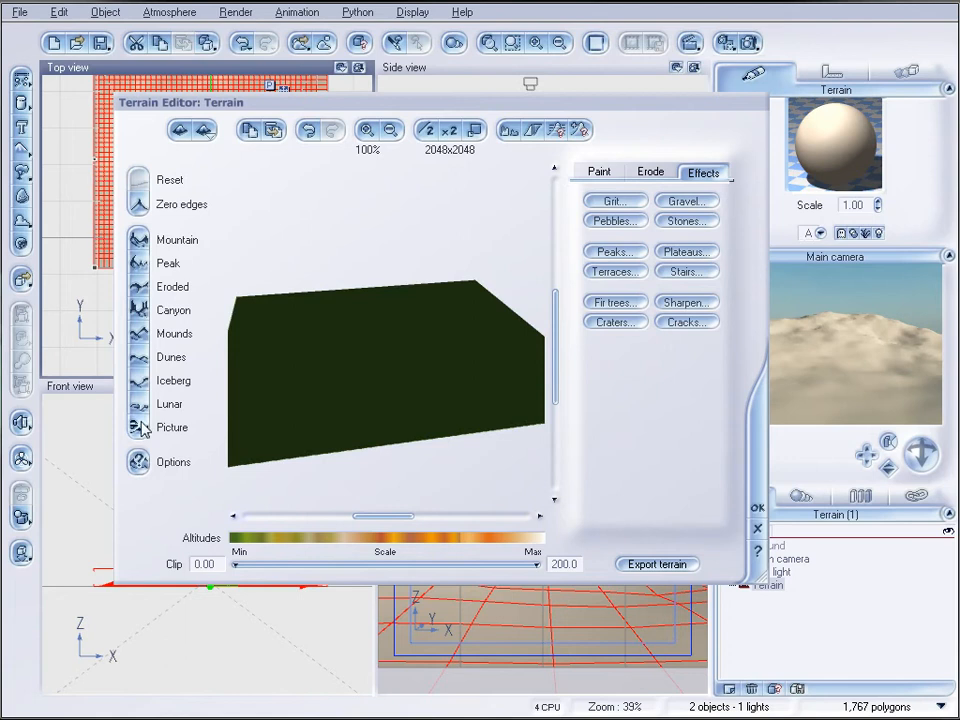
pyautogui.click(142, 359)
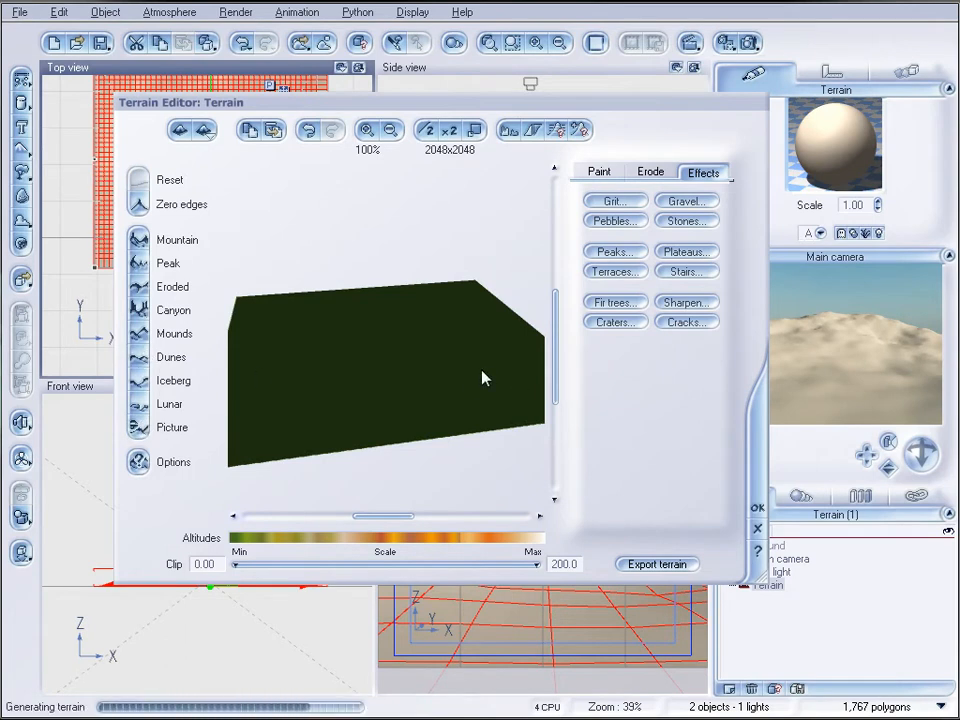
pyautogui.click(759, 510)
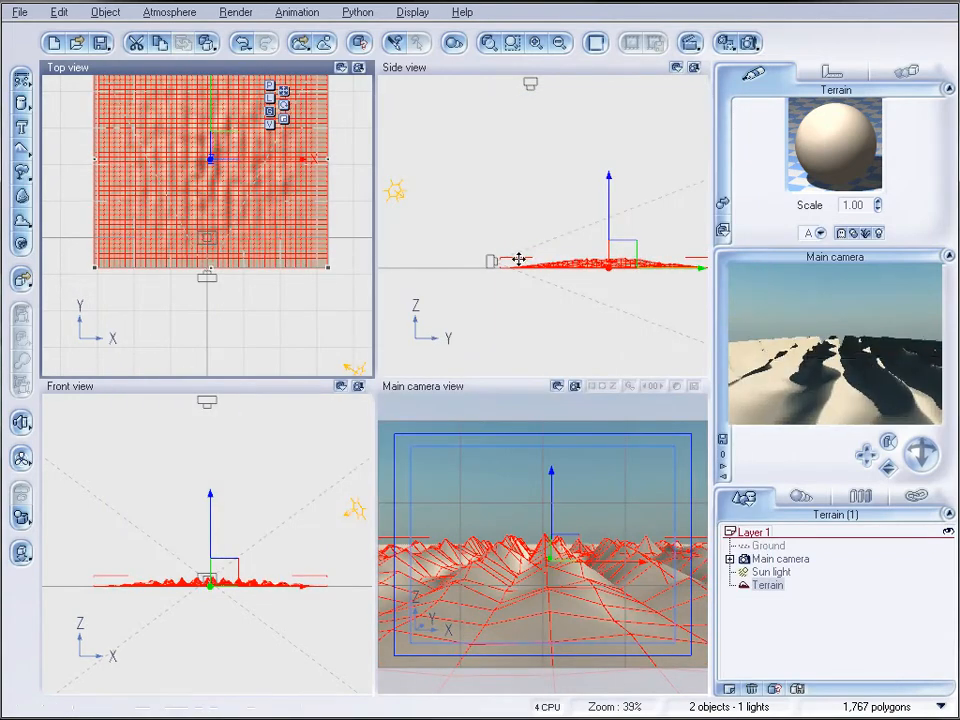
# Reduce the terrain's height in the side view to make the dunes lower and flatter
pyautogui.click(588, 257)
pyautogui.scroll(2, 600, 266)
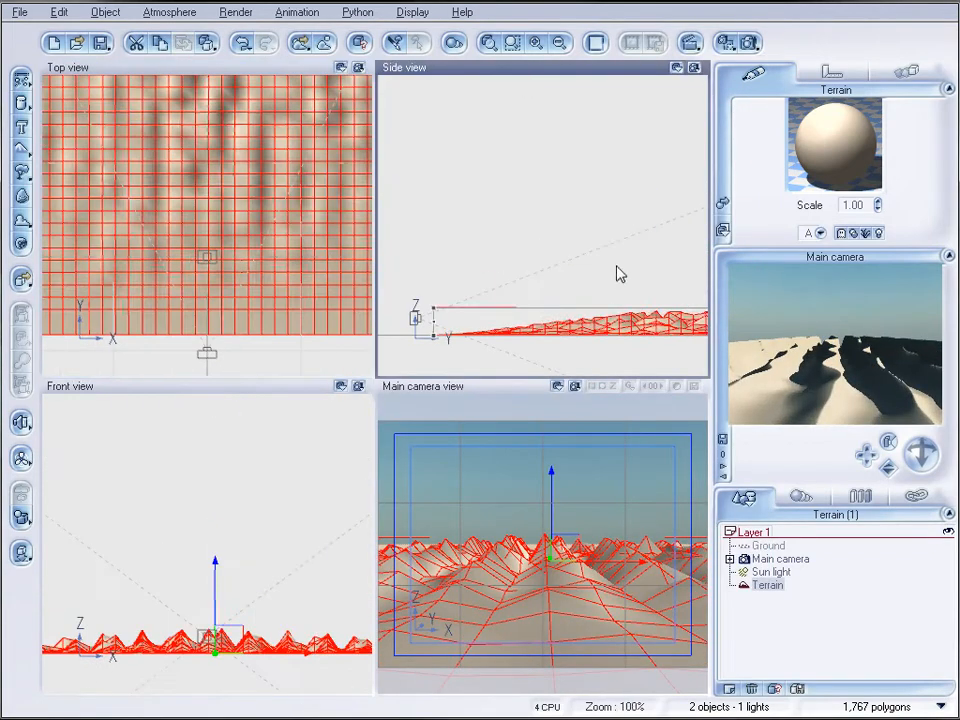
pyautogui.moveTo(621, 274); pyautogui.dragTo(471, 154, button='right')
pyautogui.moveTo(568, 189); pyautogui.dragTo(568, 206)
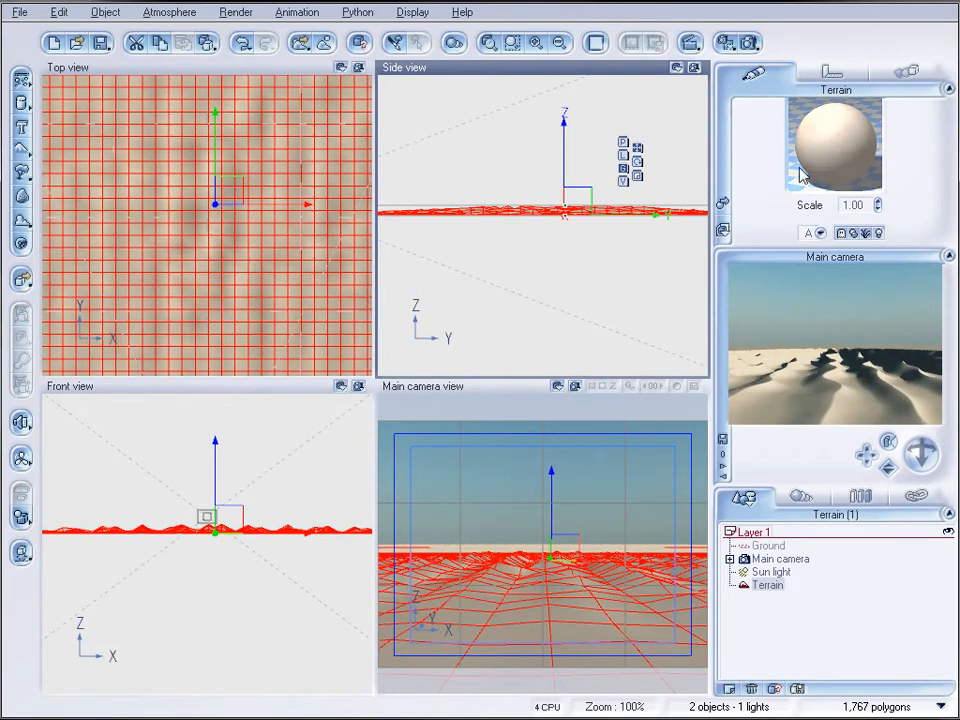
# Assign the Sand material with undulating furrows from the Rocks collection to the terrain
pyautogui.click(723, 204)
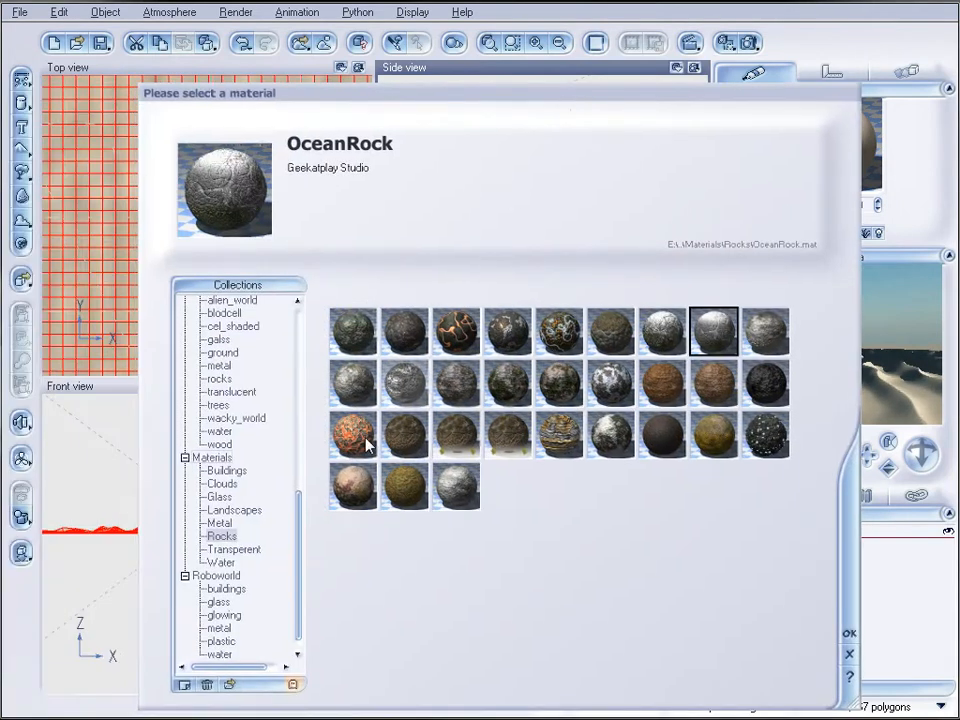
pyautogui.moveTo(293, 549); pyautogui.dragTo(300, 355)
pyautogui.click(209, 344)
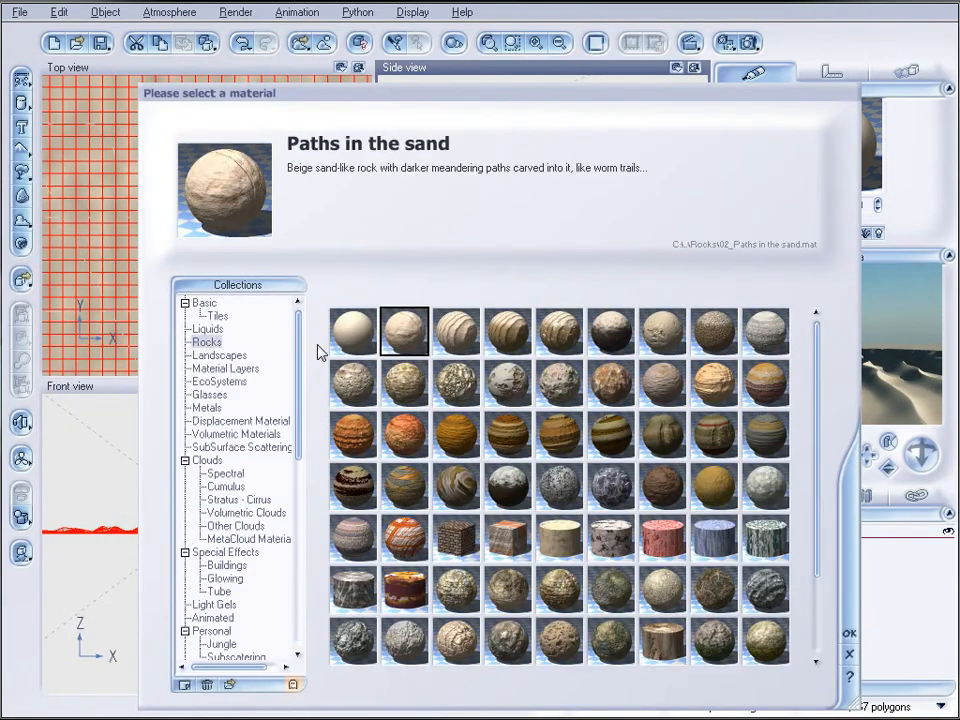
pyautogui.click(453, 330)
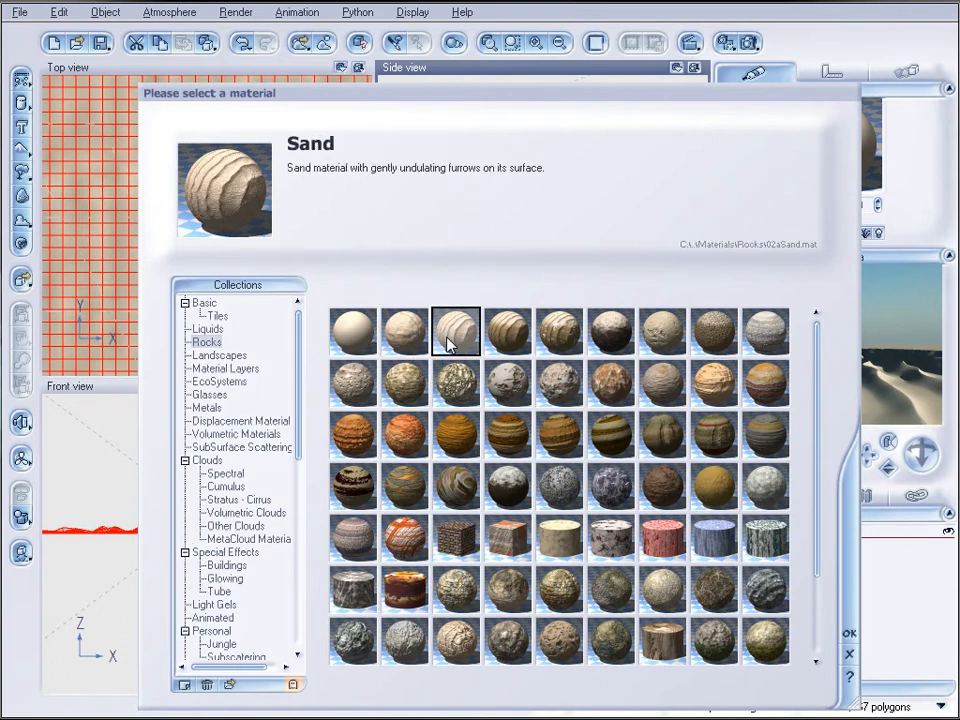
pyautogui.click(848, 630)
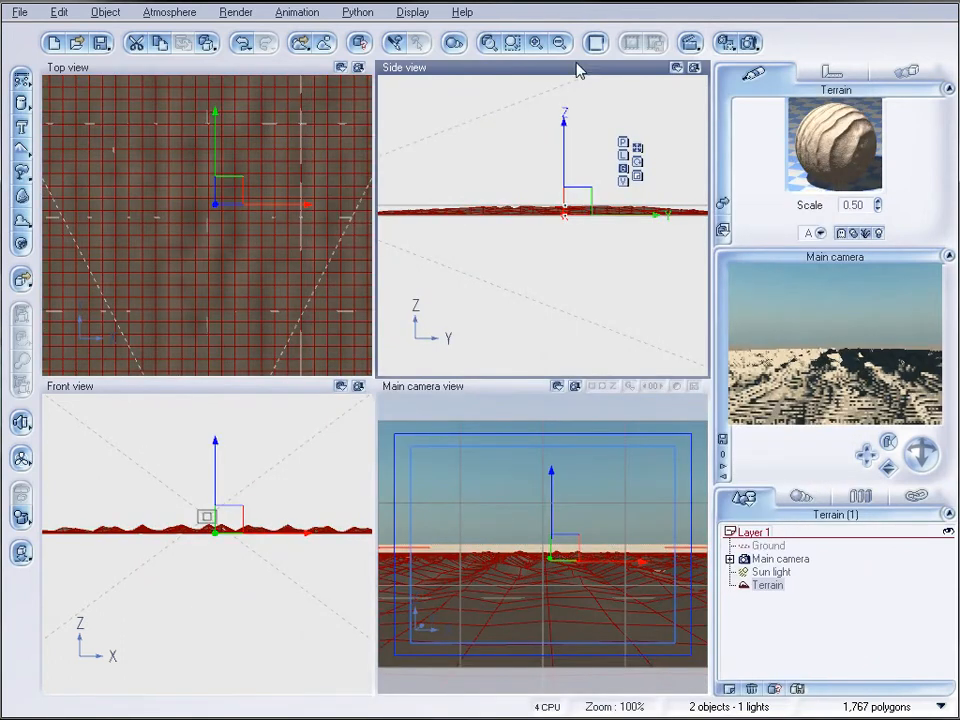
# Render the scene to screen at 640x480 in Preview quality and close the finished render
pyautogui.click(750, 43)
pyautogui.click(155, 357)
pyautogui.click(598, 205)
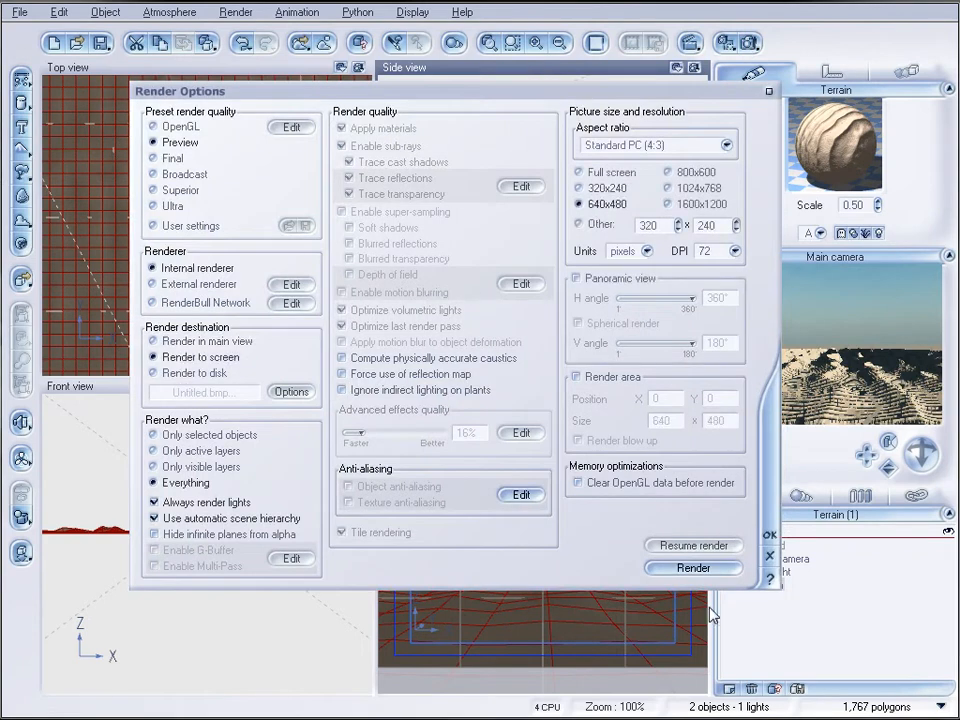
pyautogui.click(693, 567)
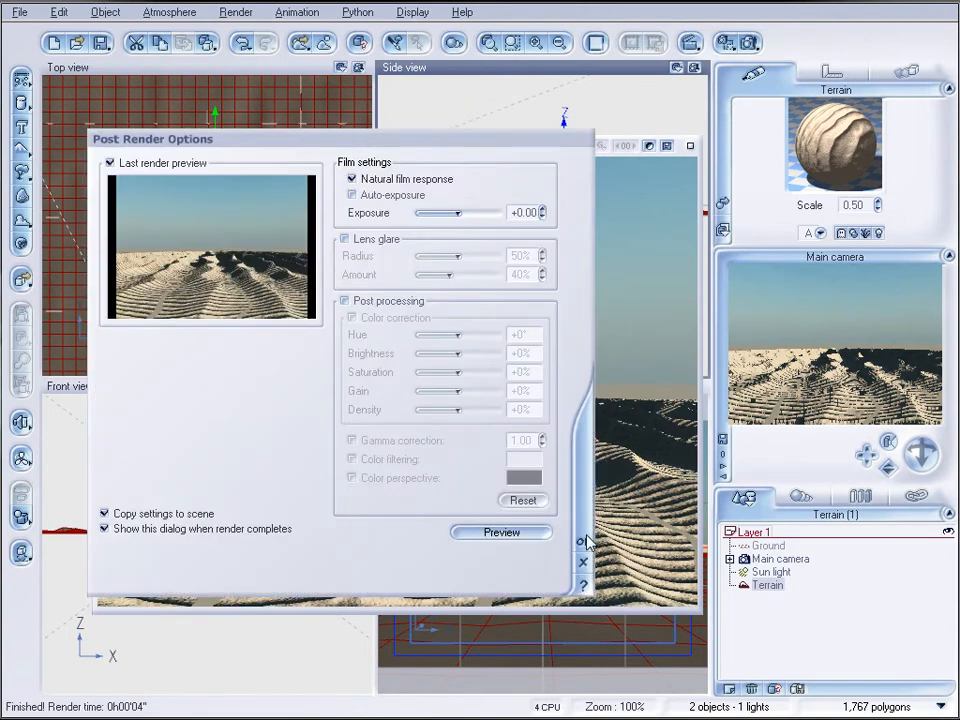
pyautogui.click(585, 541)
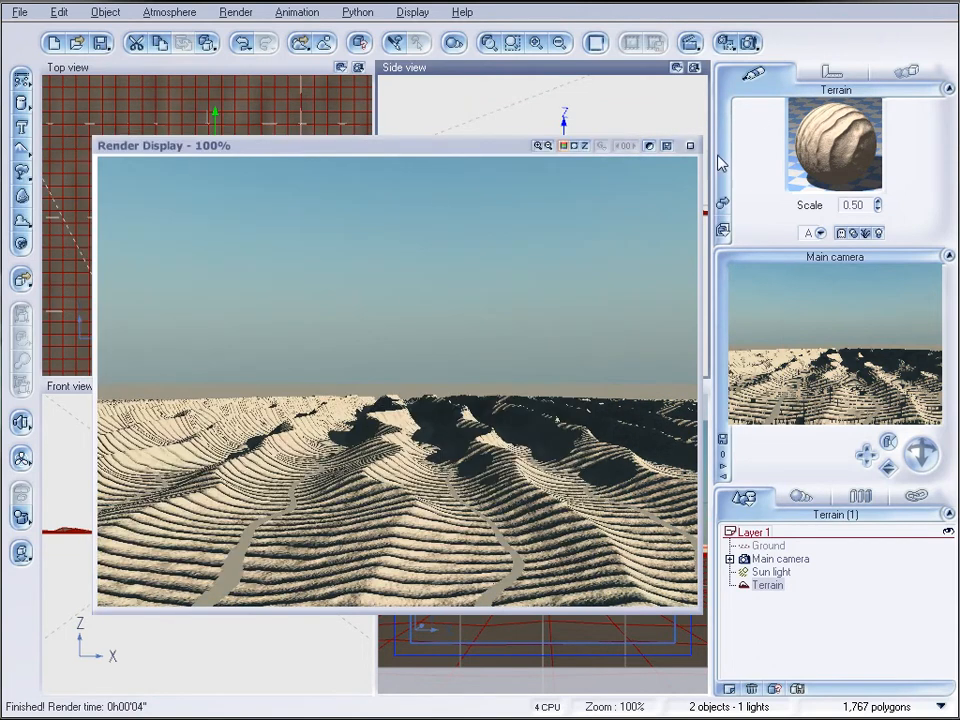
pyautogui.click(692, 148)
# Edit the terrain's Sand material and open its bump production function in the Function Editor
pyautogui.rightClick(766, 147)
pyautogui.click(845, 161)
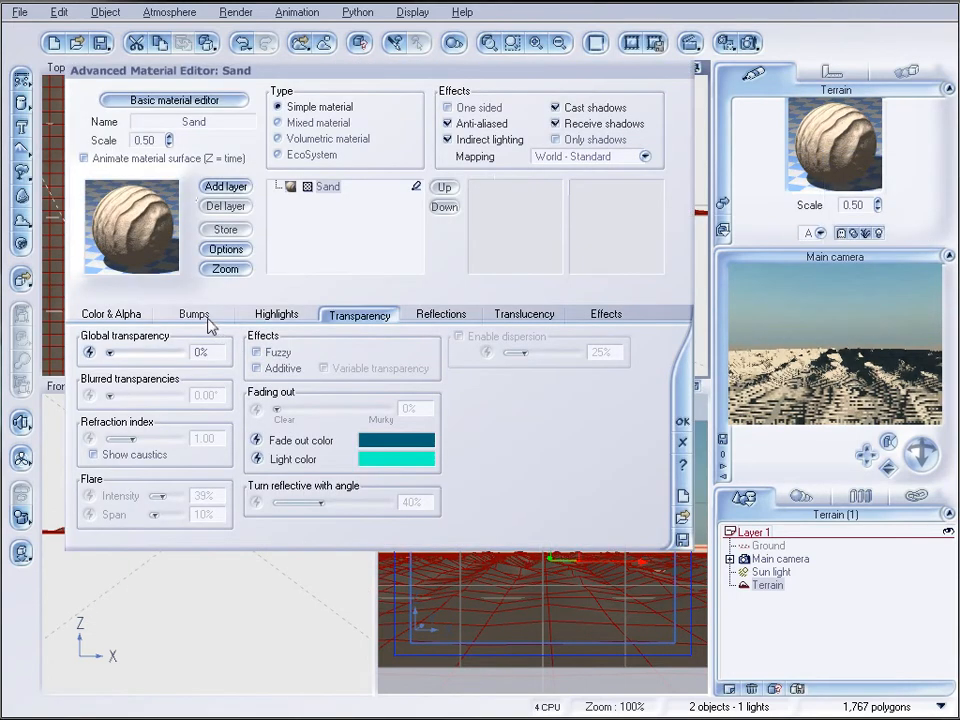
pyautogui.click(197, 316)
pyautogui.rightClick(110, 381)
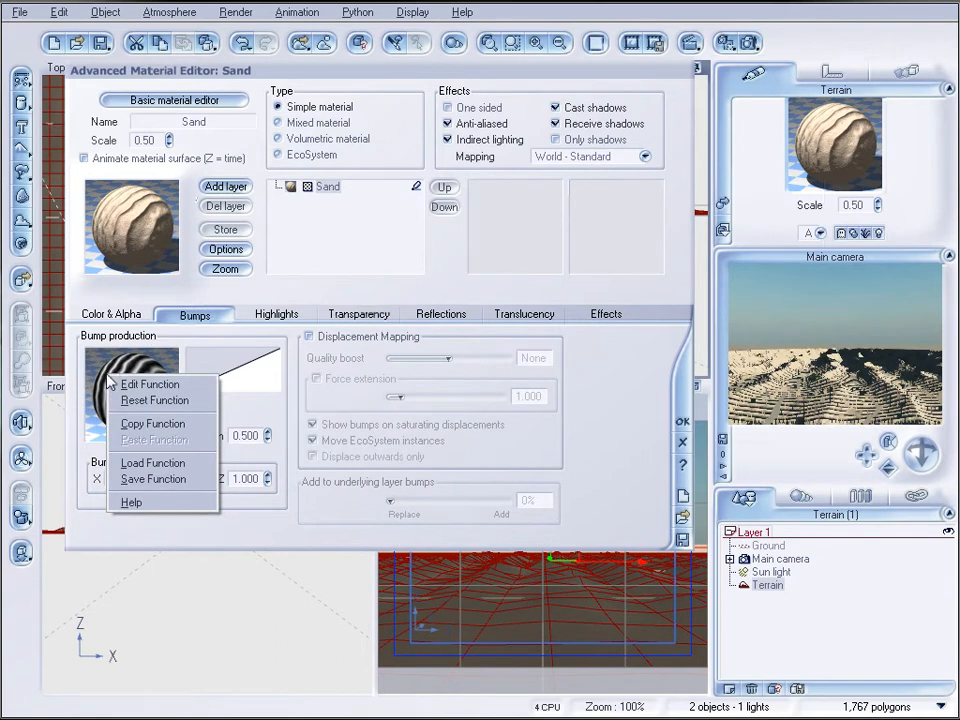
pyautogui.click(128, 384)
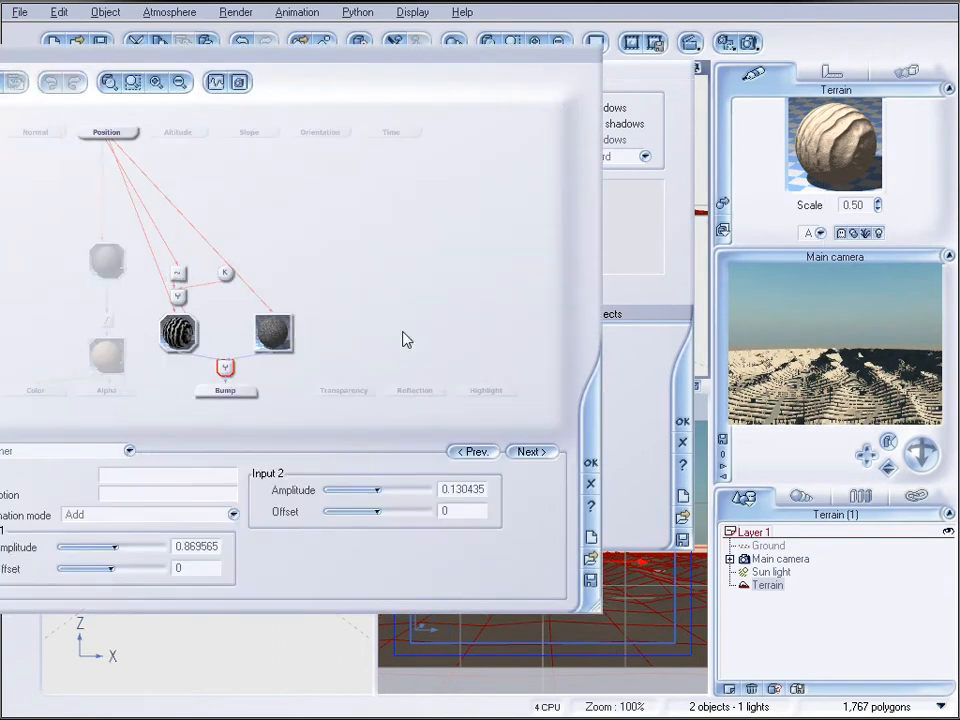
pyautogui.moveTo(280, 62); pyautogui.dragTo(545, 57)
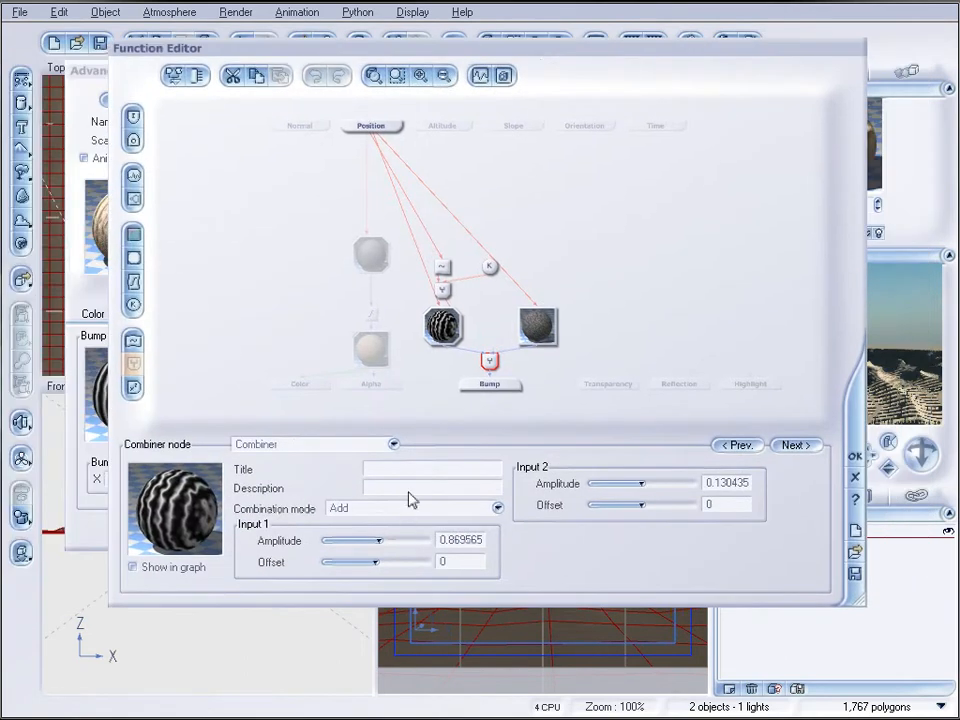
# Set the Water Wave noise node's wavelength to 0.7 in X and 1e+006 in Y, and accept the function
pyautogui.click(448, 335)
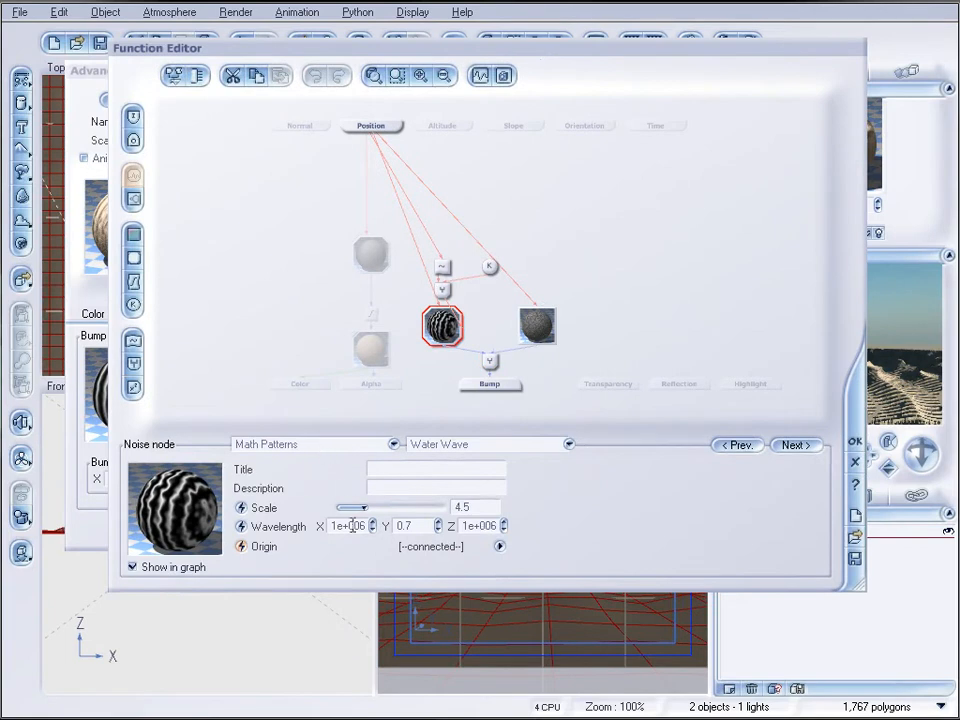
pyautogui.click(408, 525)
pyautogui.write('0.7')
pyautogui.press('Tab')
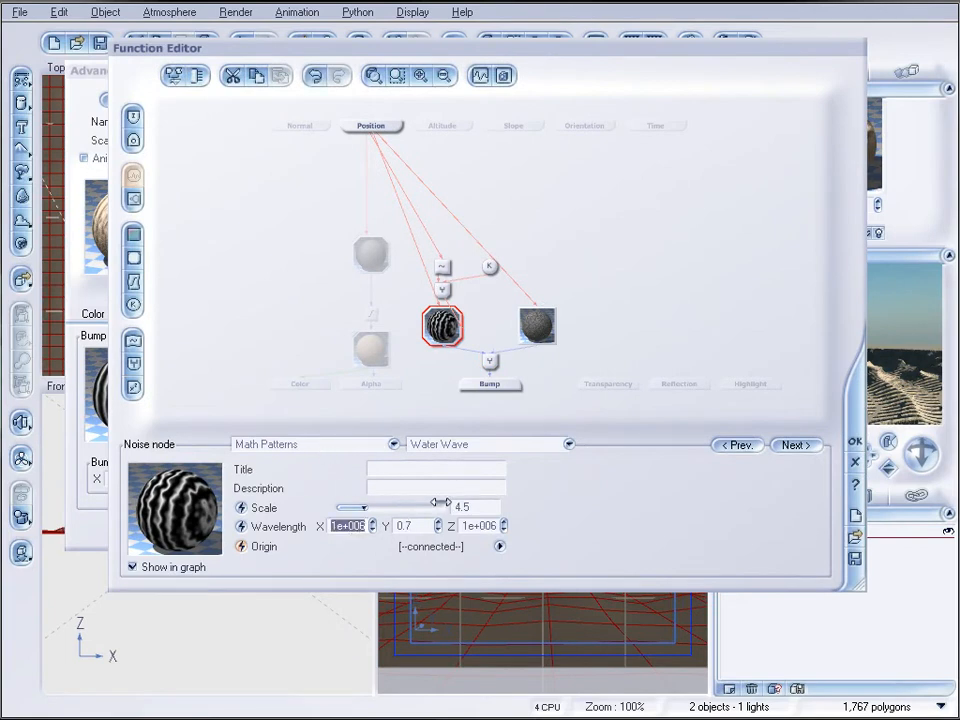
pyautogui.write('0.7')
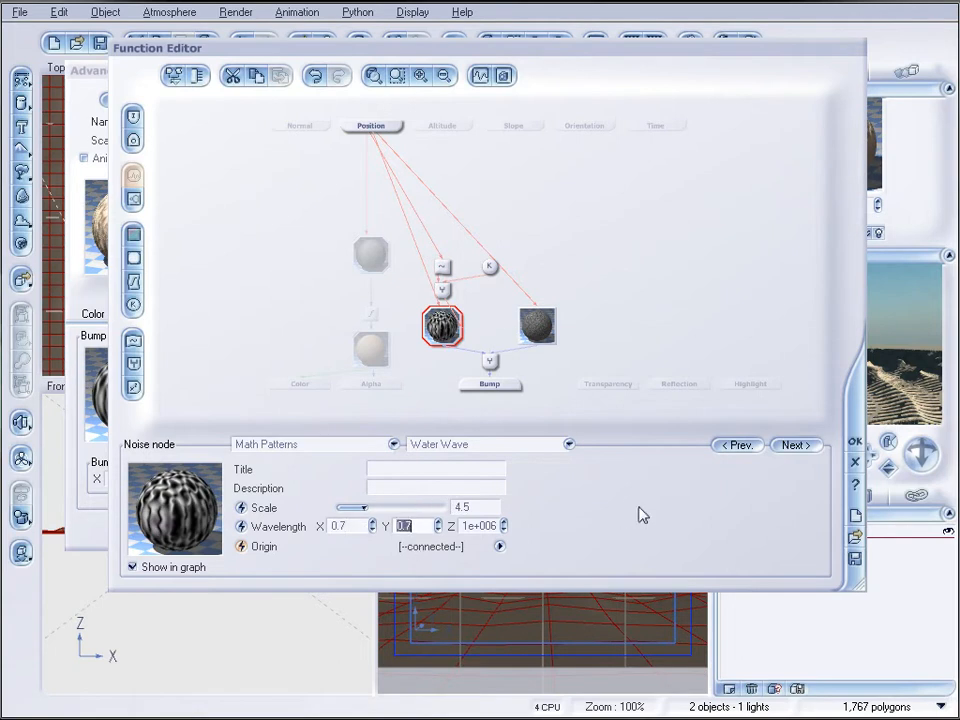
pyautogui.write('999999')
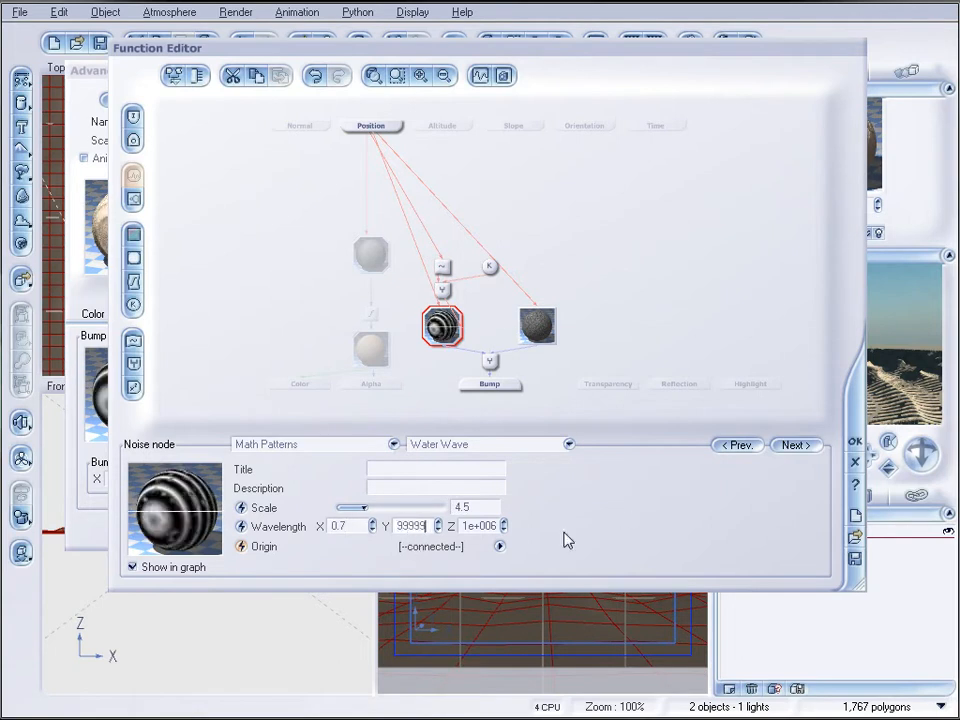
pyautogui.click(437, 522)
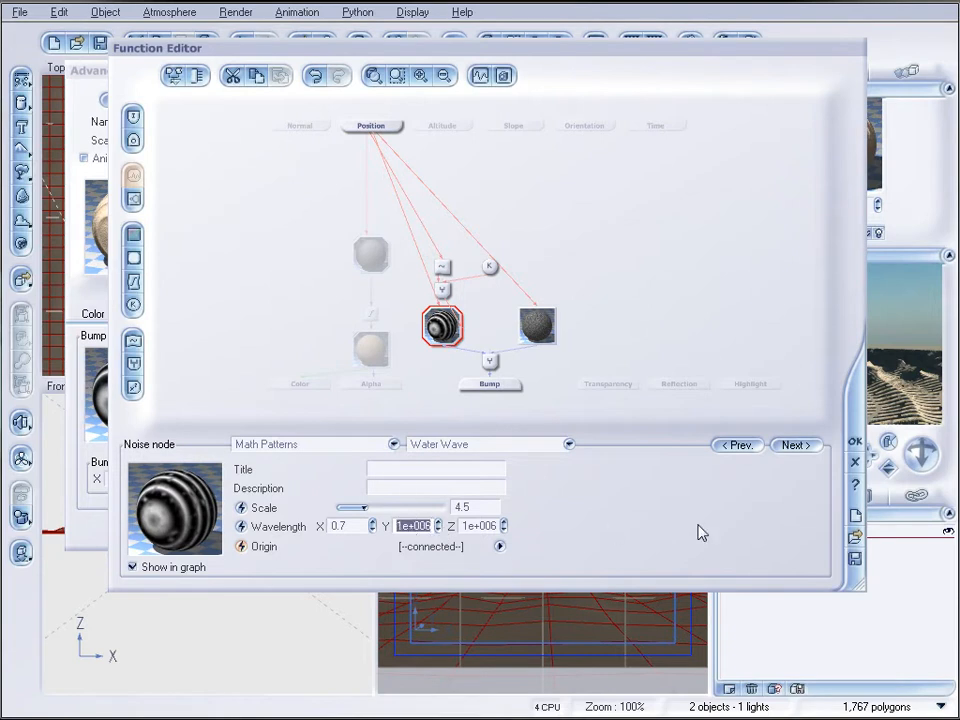
pyautogui.click(855, 442)
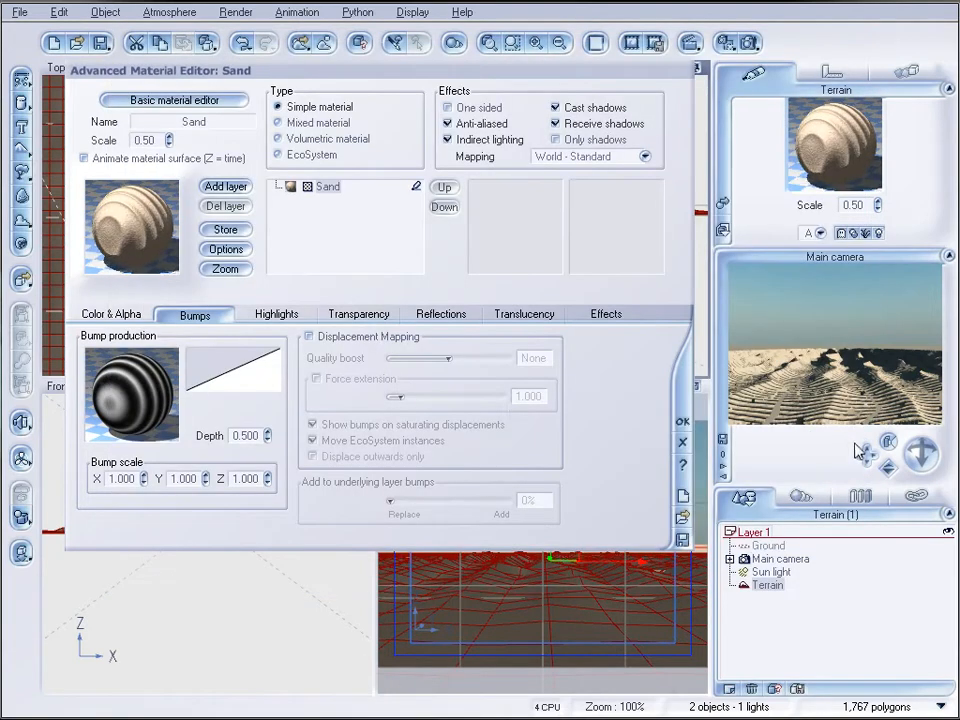
# Lower the Sand material's bump depth to 0.250, accept the material and test-render the scene
pyautogui.moveTo(267, 433); pyautogui.dragTo(267, 441)
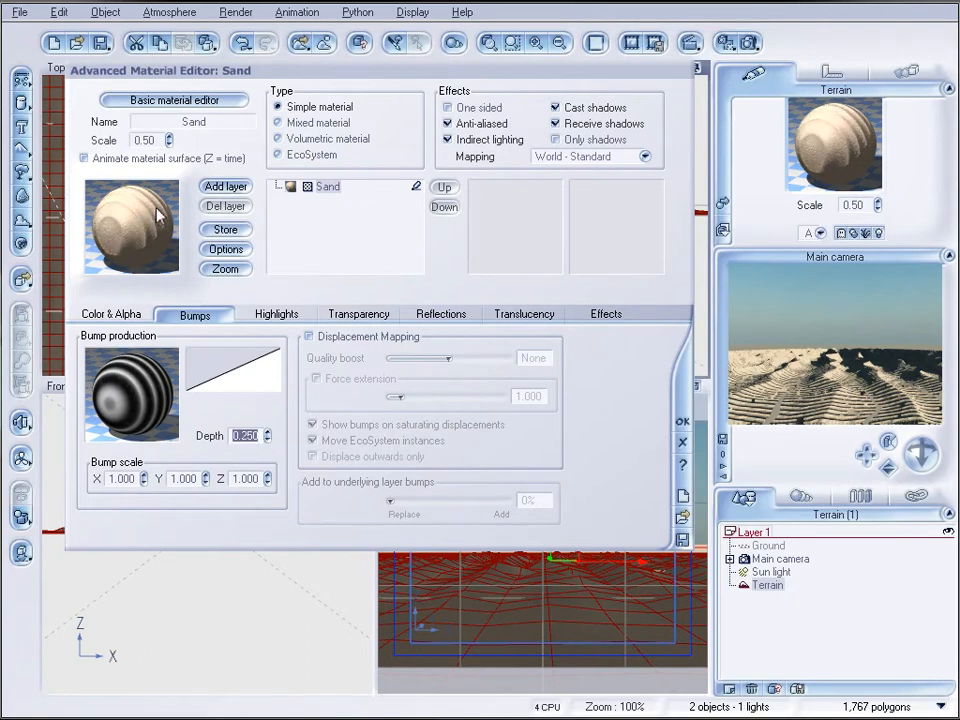
pyautogui.click(682, 421)
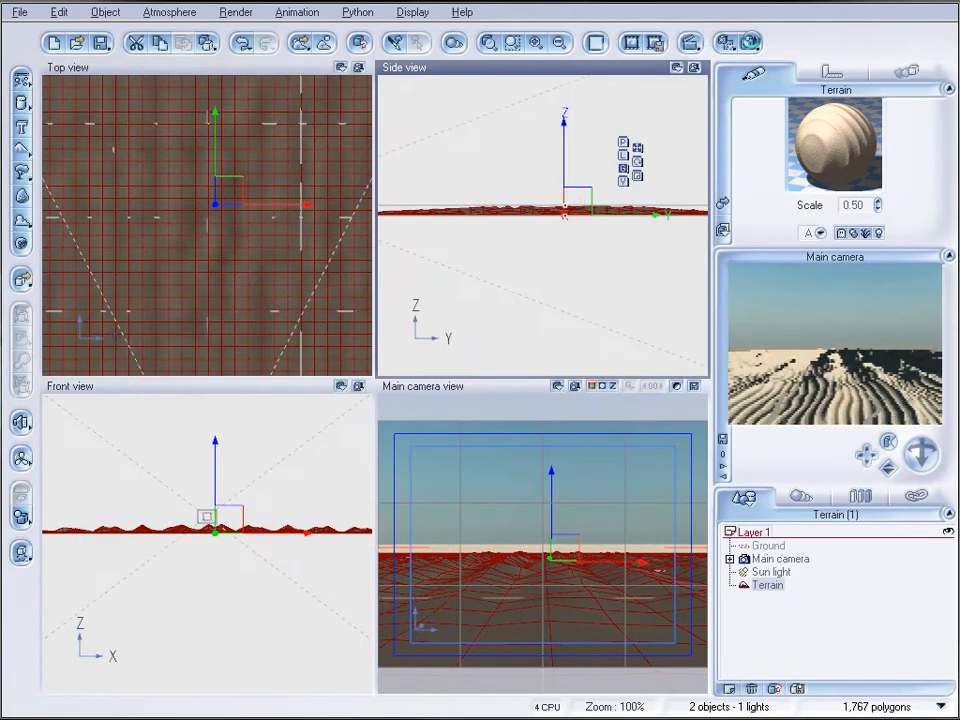
pyautogui.click(750, 43)
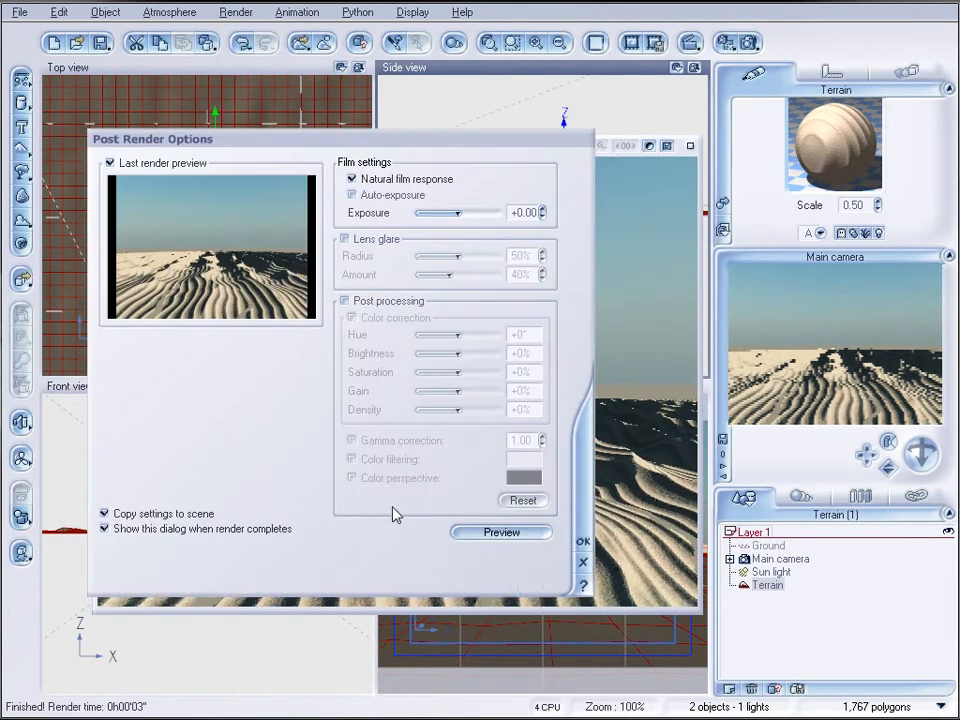
pyautogui.click(585, 541)
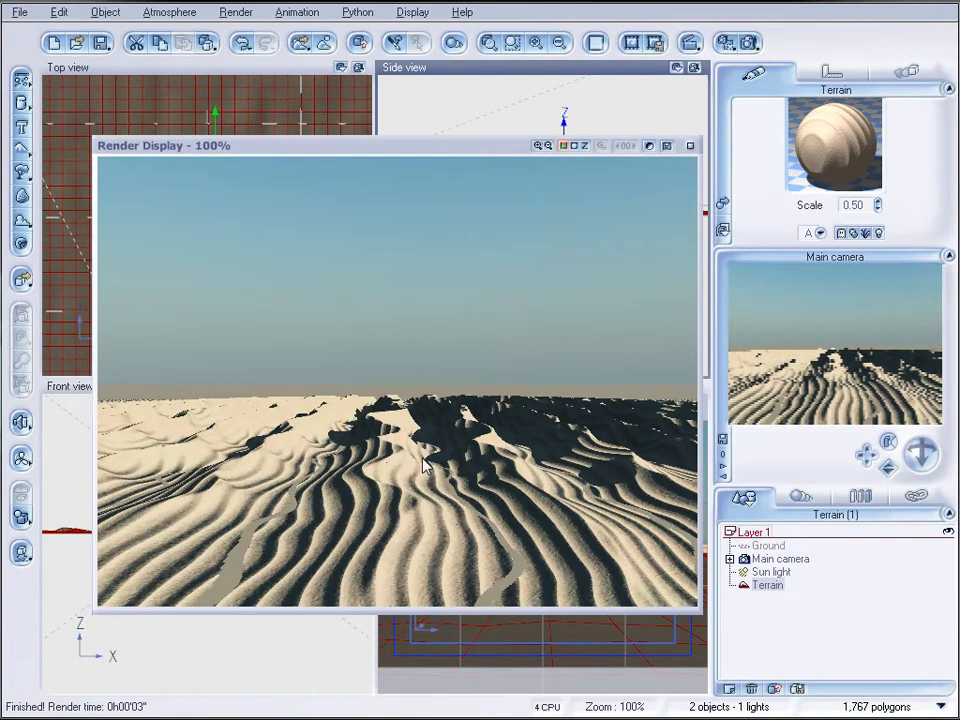
pyautogui.click(688, 146)
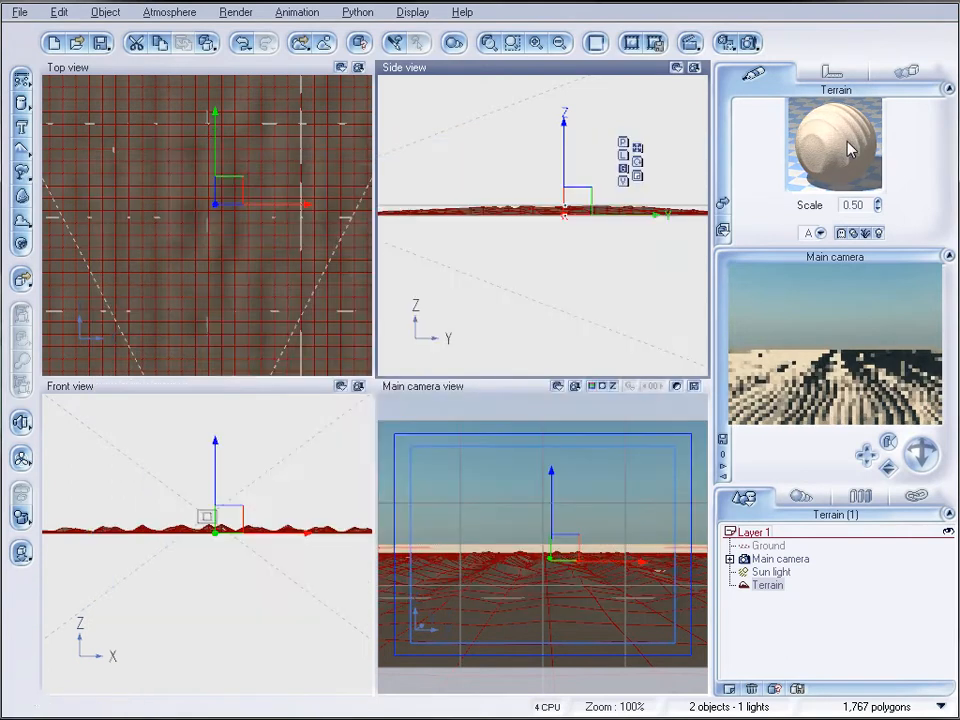
# Set the terrain's material scale to 0.30 and check the ripples in a test render
pyautogui.moveTo(878, 204); pyautogui.dragTo(878, 212)
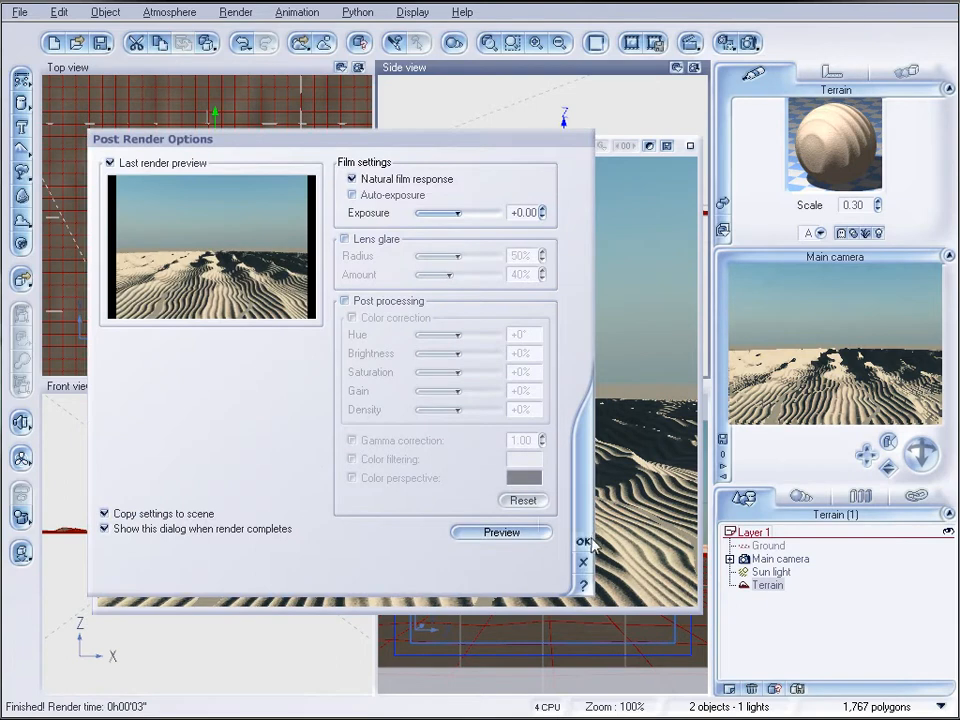
pyautogui.click(586, 542)
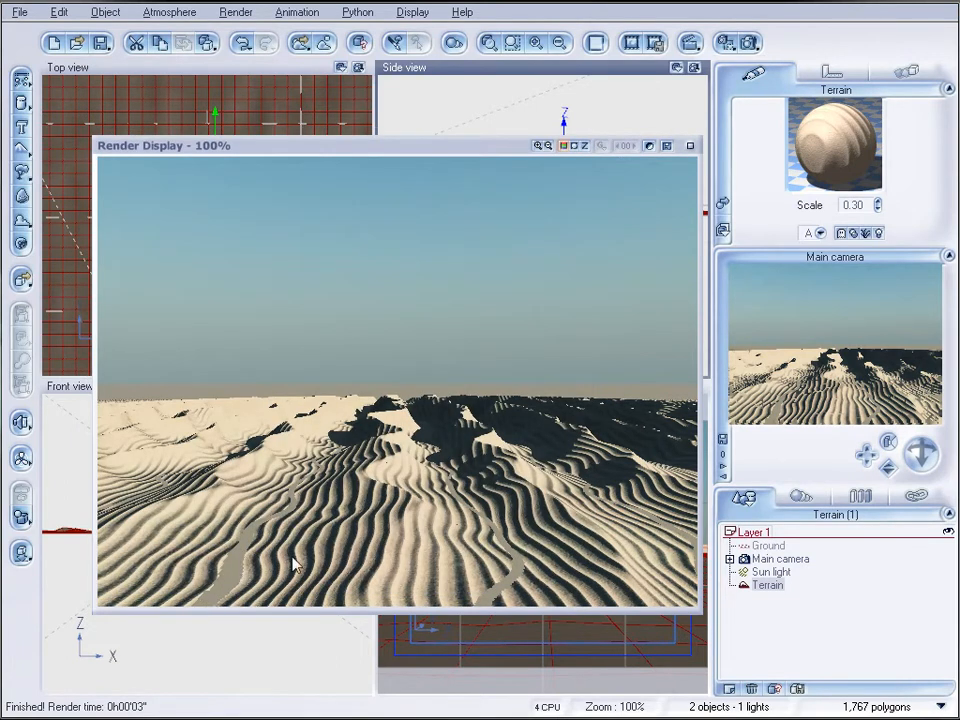
pyautogui.click(692, 150)
# Assign the pale, slightly bumpy material just before the furrowed Sand in the Rocks collection to the Ground plane
pyautogui.click(768, 545)
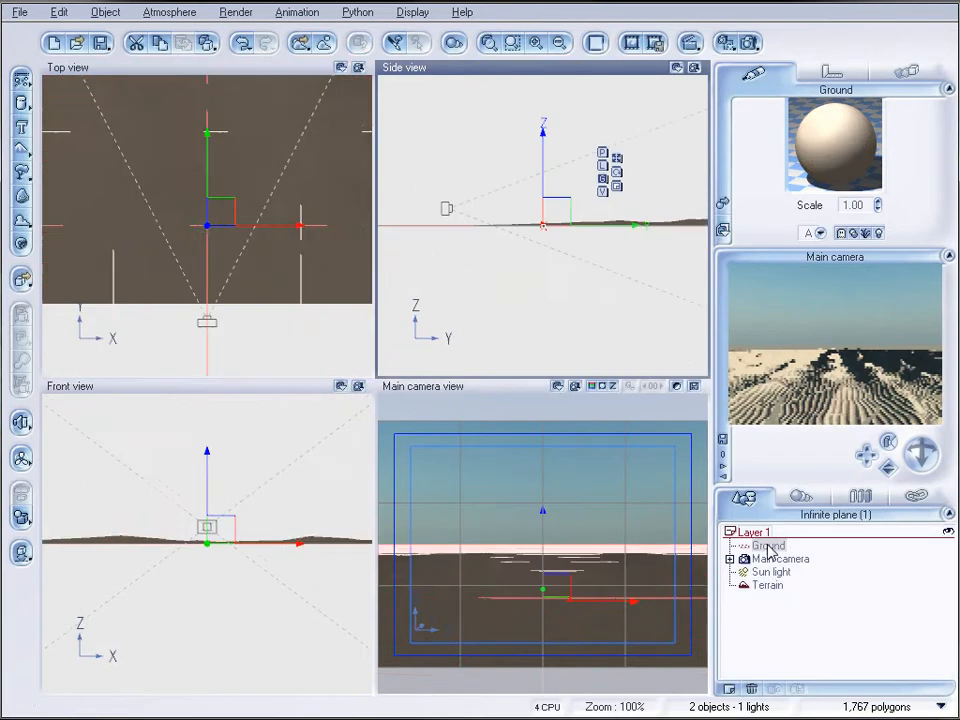
pyautogui.click(724, 205)
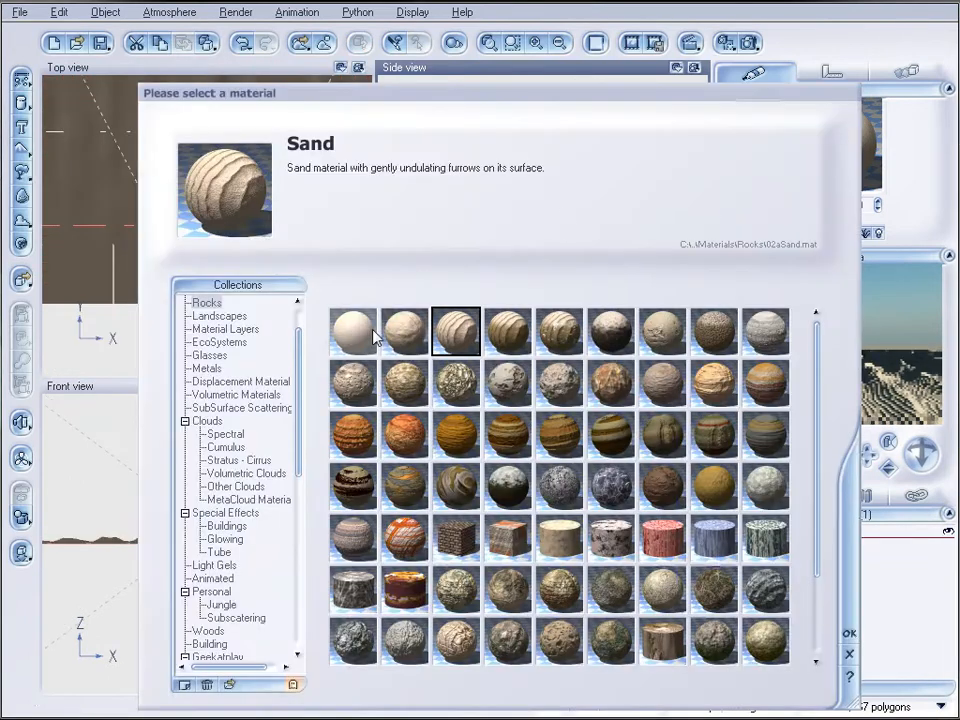
pyautogui.click(404, 330)
pyautogui.click(849, 634)
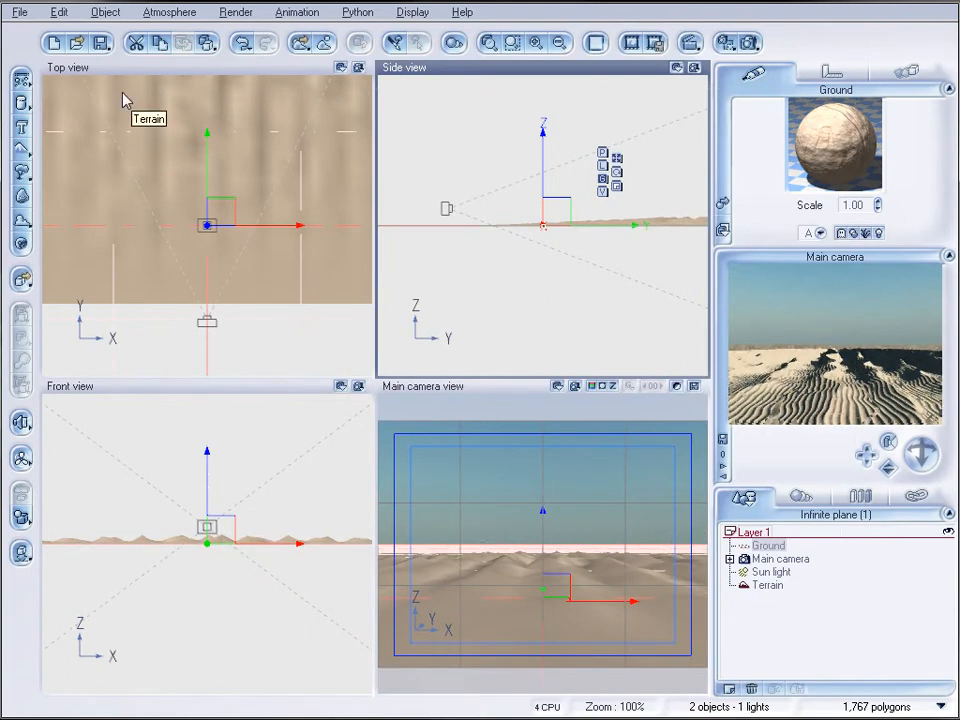
# Add a water plane raised above the camera in the side view and test-render the scene
pyautogui.click(22, 80)
pyautogui.moveTo(541, 160); pyautogui.dragTo(541, 138)
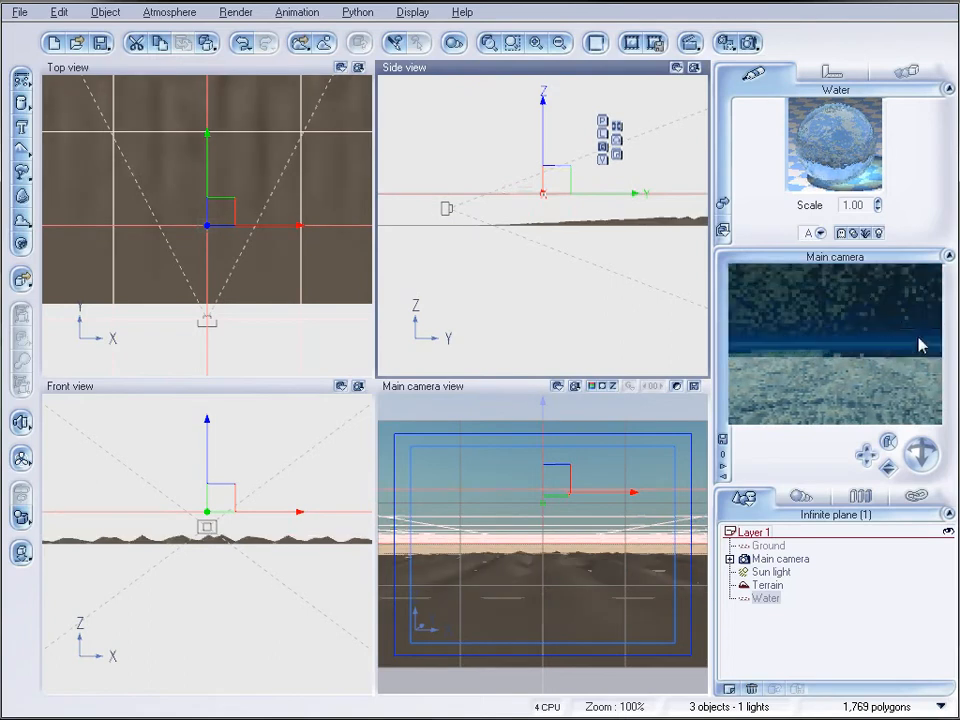
pyautogui.click(748, 42)
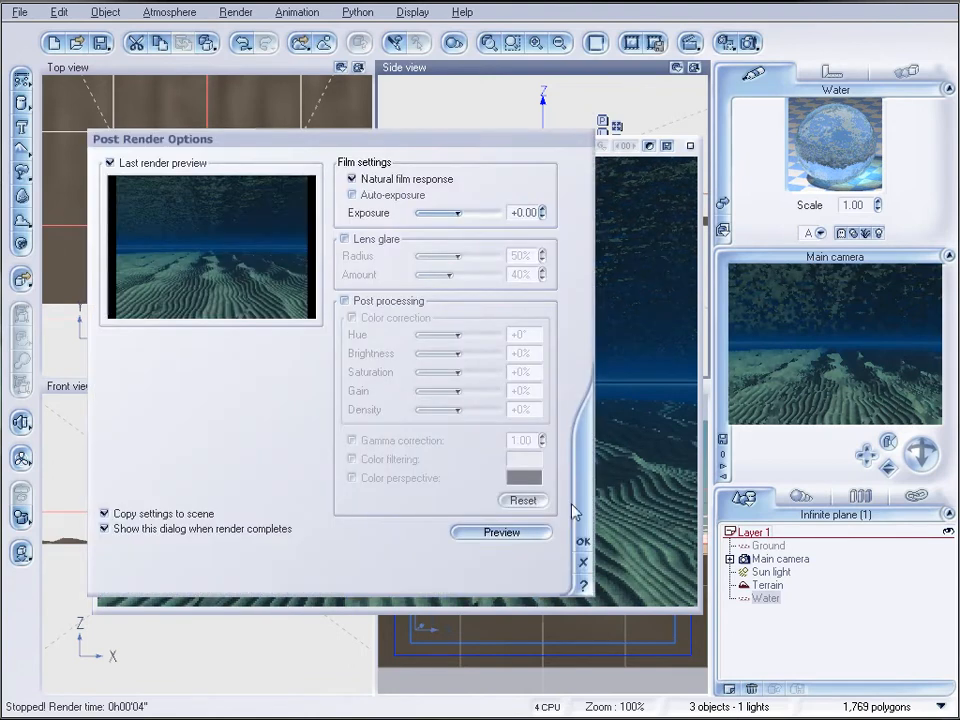
pyautogui.click(583, 543)
pyautogui.click(690, 146)
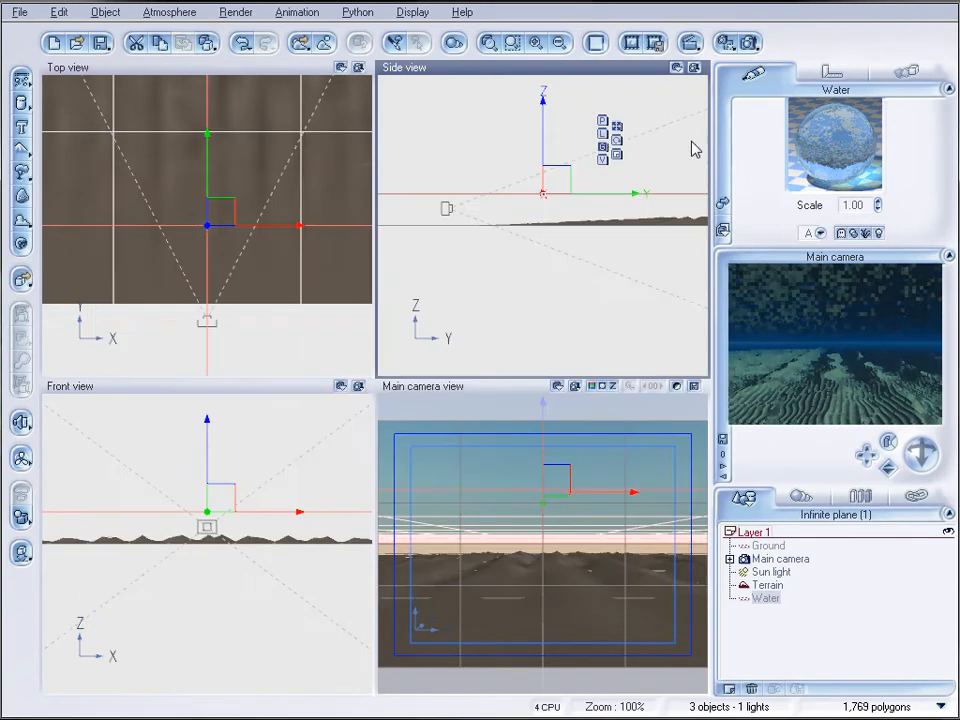
# Set the render picture to a Free (user defined) aspect ratio at 640x260 pixels
pyautogui.click(749, 42)
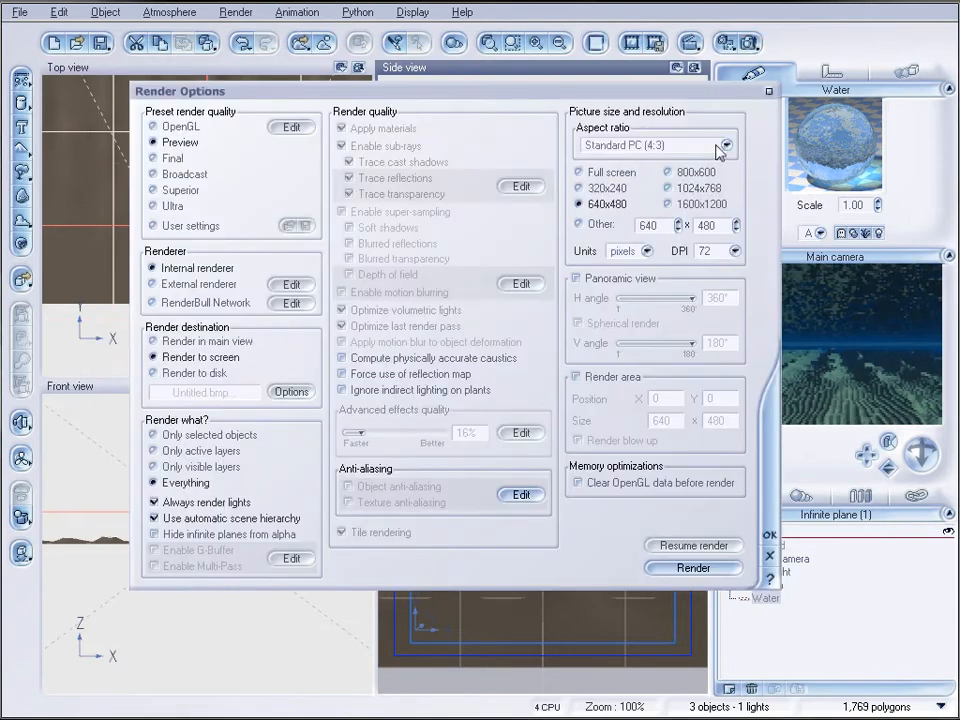
pyautogui.click(718, 146)
pyautogui.click(705, 700)
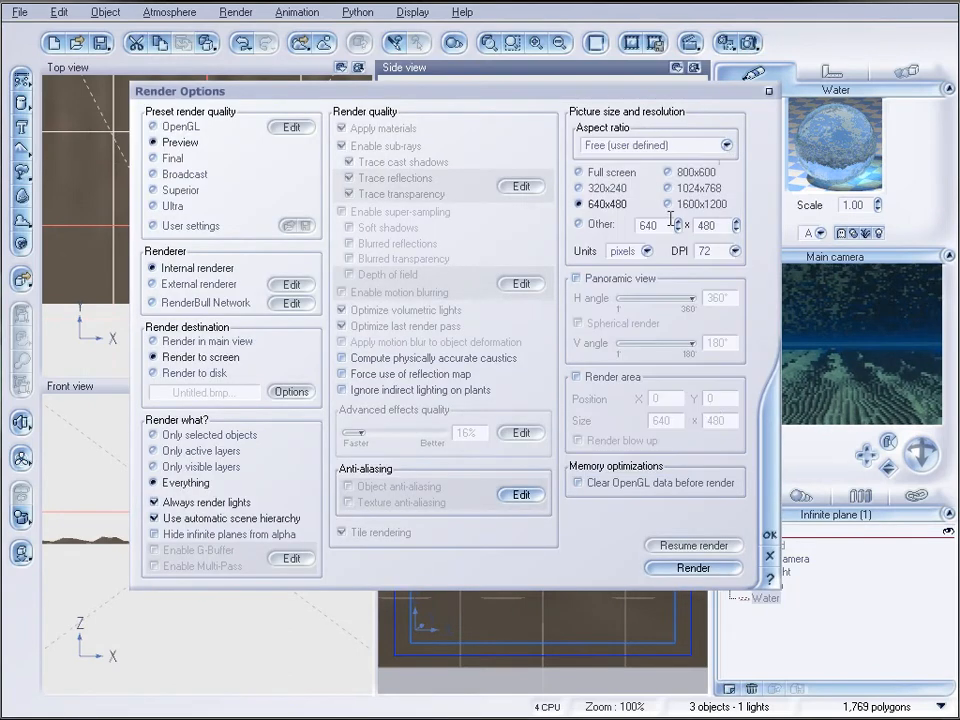
pyautogui.click(736, 229)
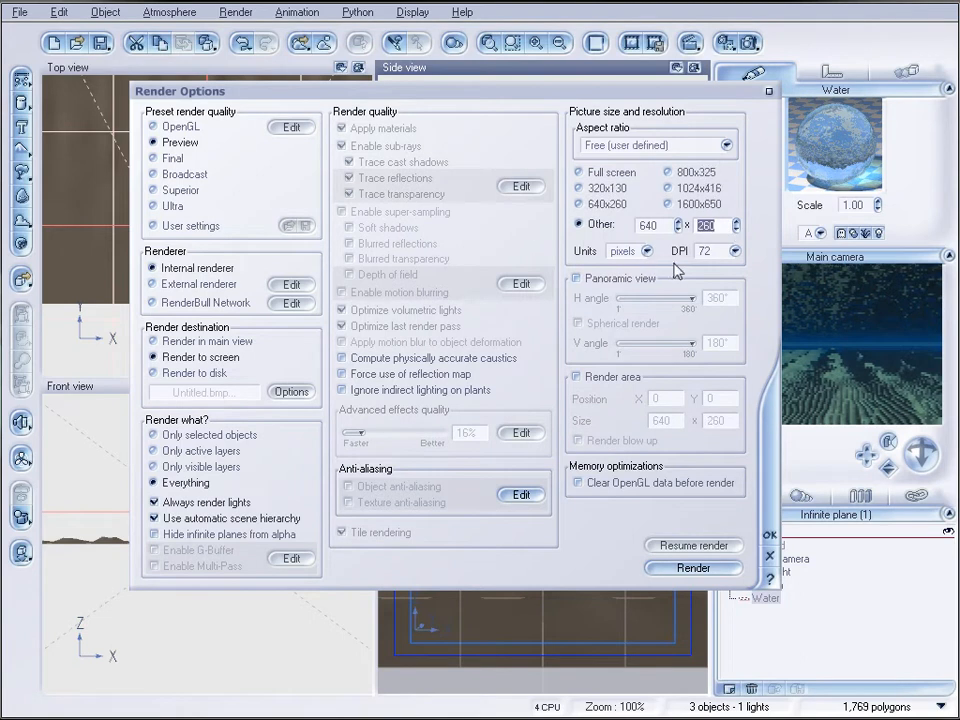
pyautogui.click(779, 536)
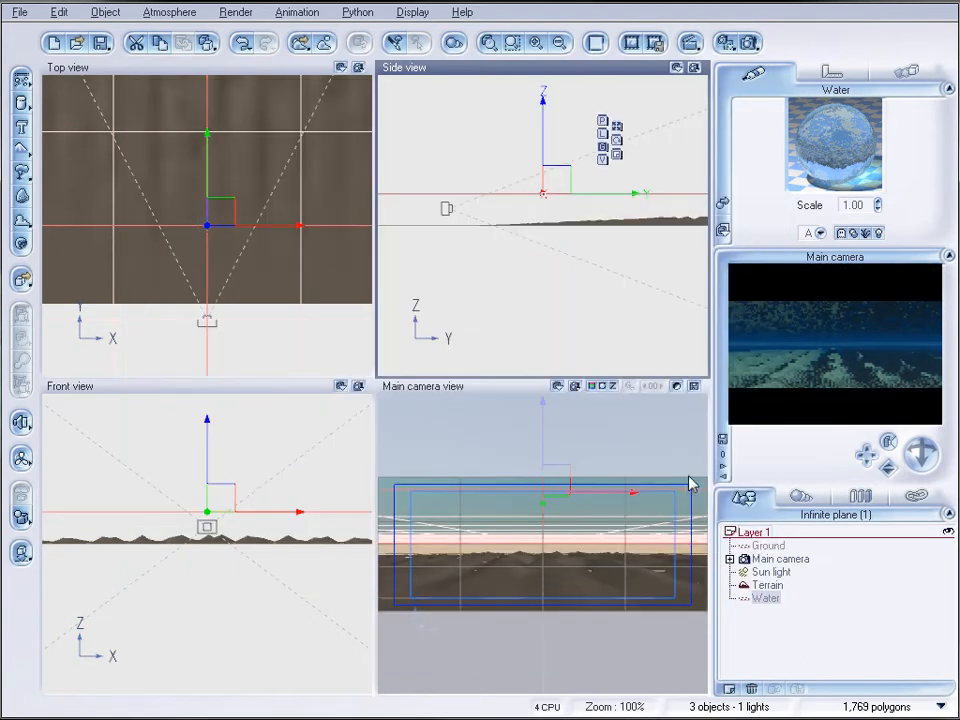
# Load the Underwater atmosphere from the Others collection under Effects
pyautogui.click(187, 13)
pyautogui.click(189, 31)
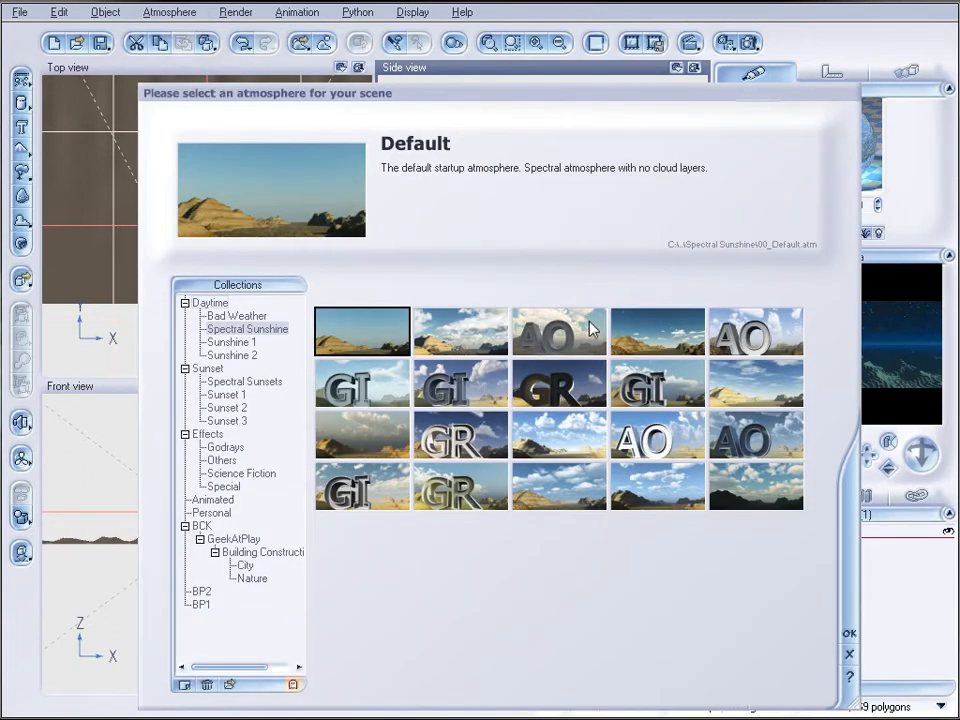
pyautogui.click(222, 460)
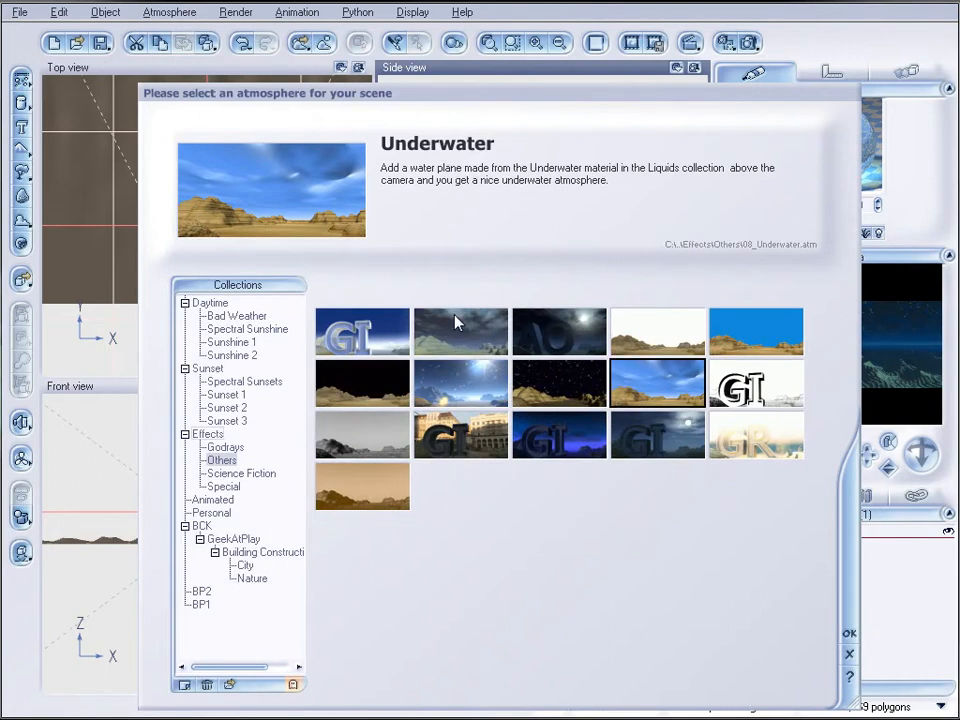
pyautogui.click(847, 636)
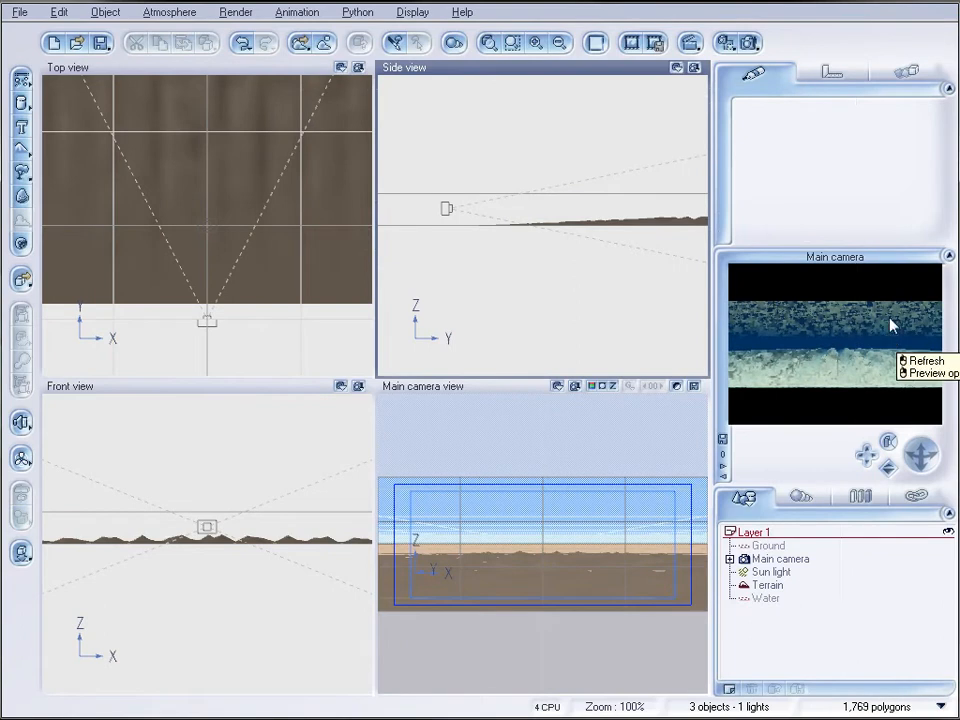
# Switch the atmosphere to the Volumetric model and set its fog density to 310
pyautogui.click(170, 14)
pyautogui.click(202, 96)
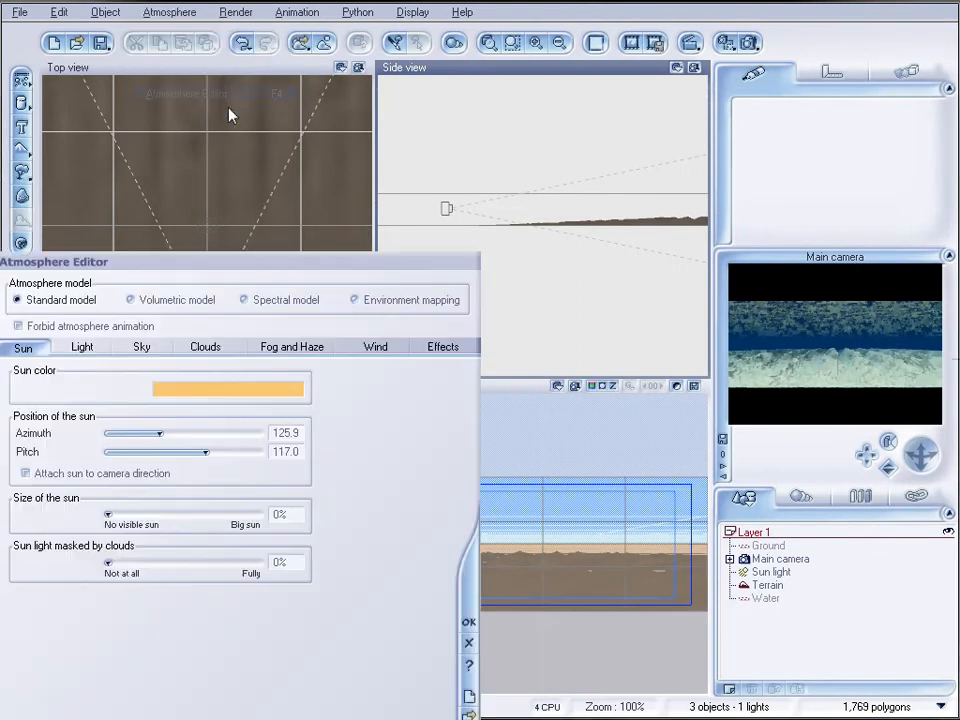
pyautogui.moveTo(311, 266); pyautogui.dragTo(553, 137)
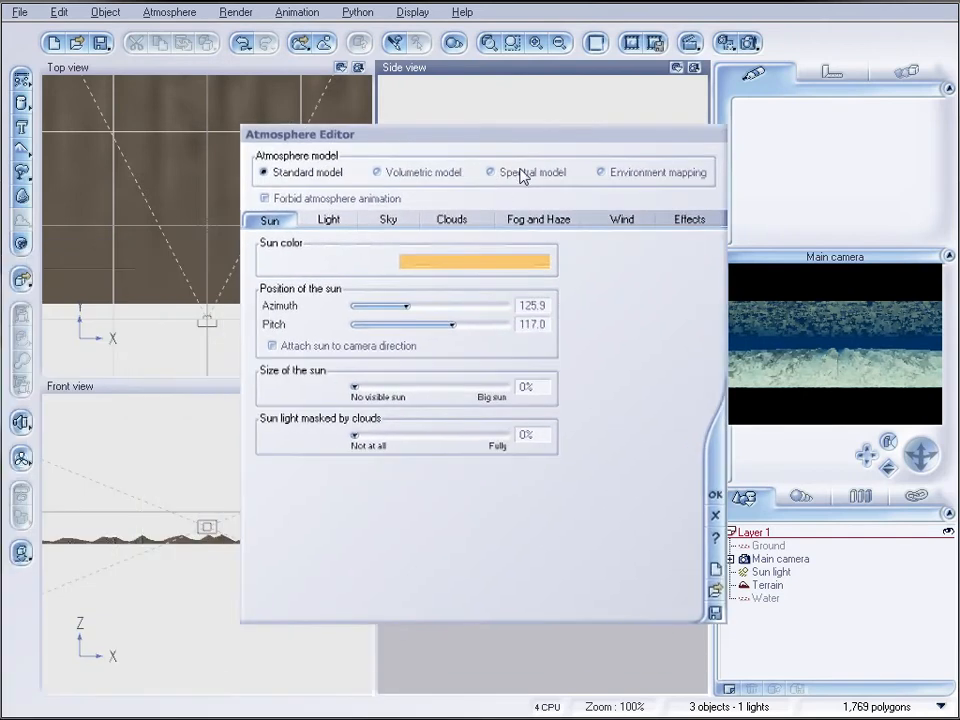
pyautogui.click(421, 178)
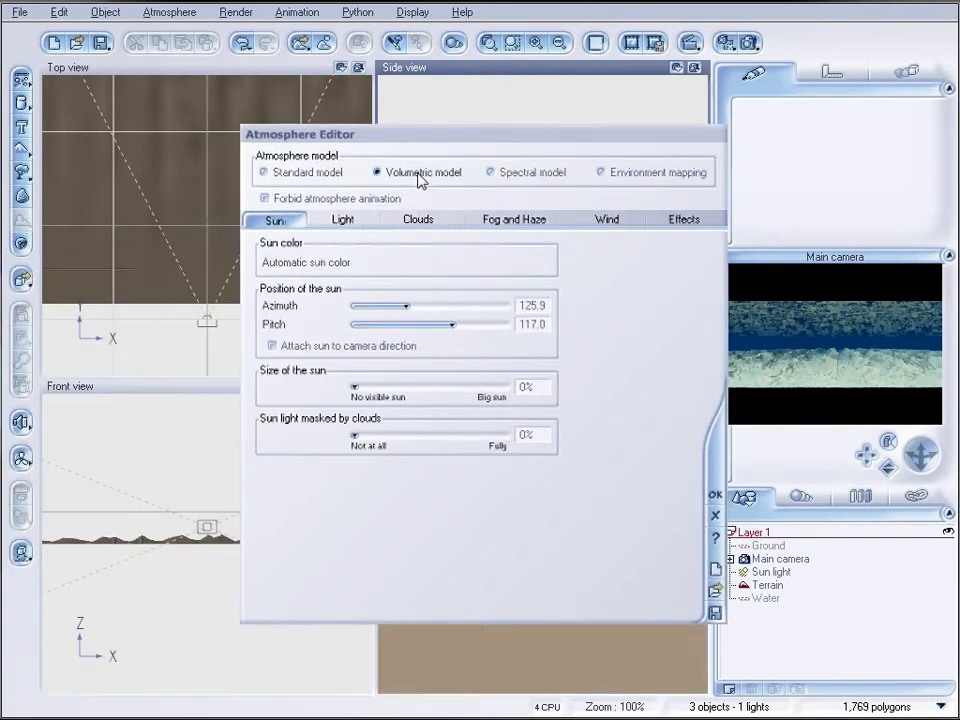
pyautogui.click(516, 221)
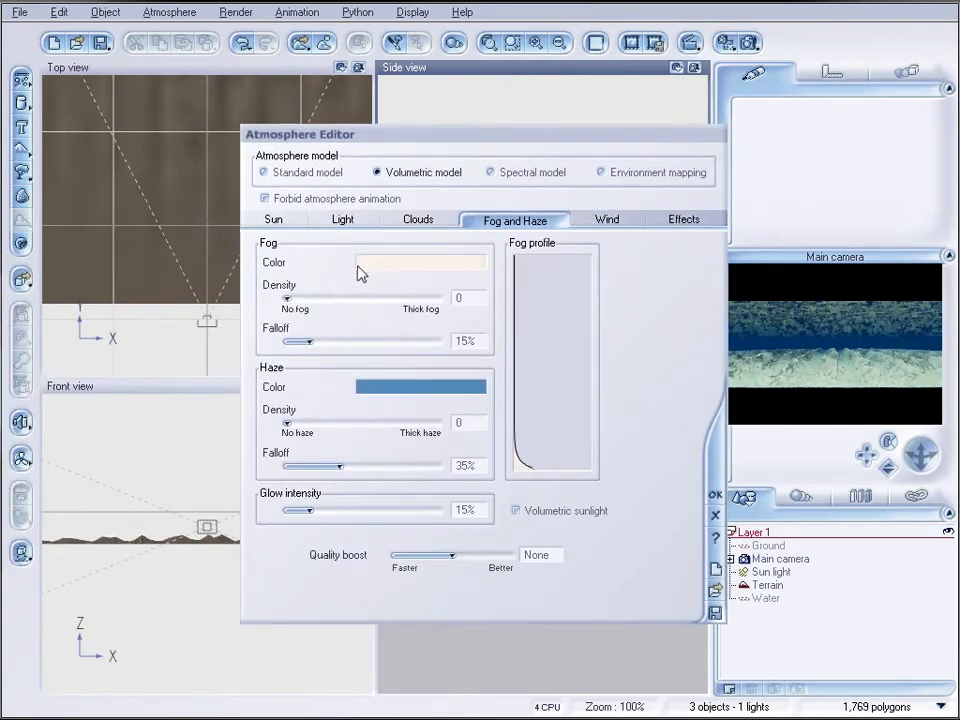
pyautogui.moveTo(290, 297); pyautogui.dragTo(333, 290)
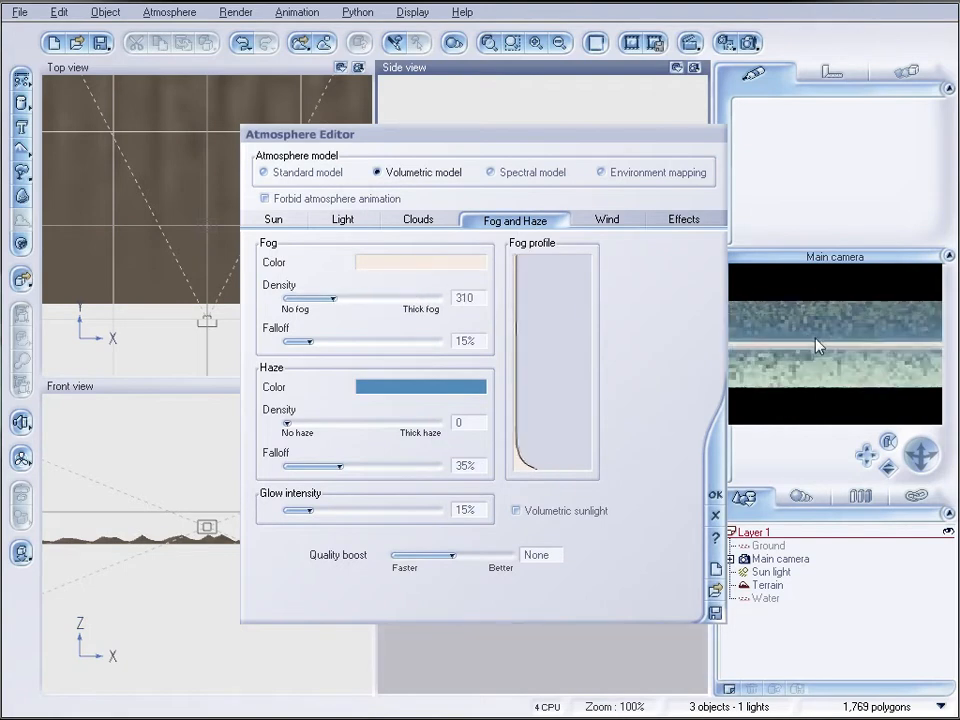
# Change the fog color to a dark teal with red 62, green 92 and blue 93
pyautogui.rightClick(437, 279)
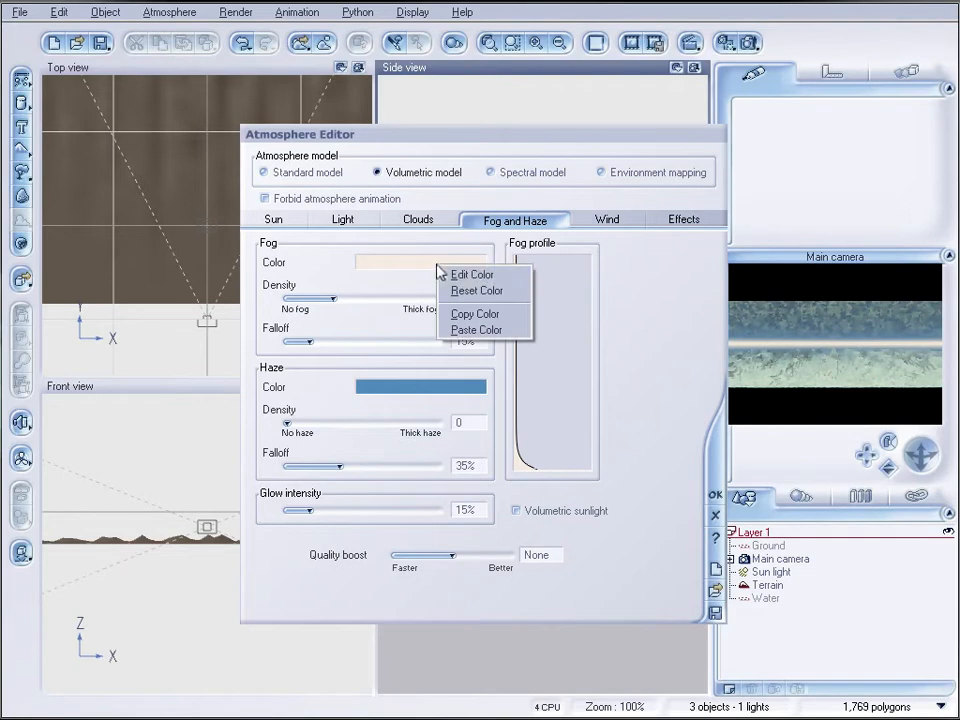
pyautogui.click(455, 272)
pyautogui.click(524, 286)
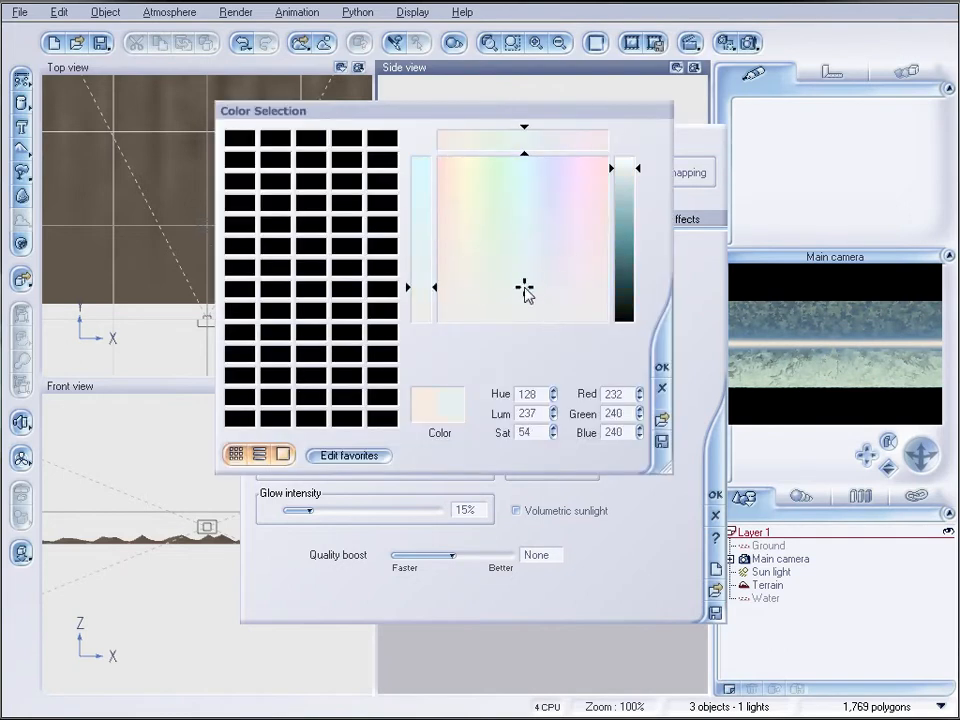
pyautogui.moveTo(624, 253); pyautogui.dragTo(622, 271)
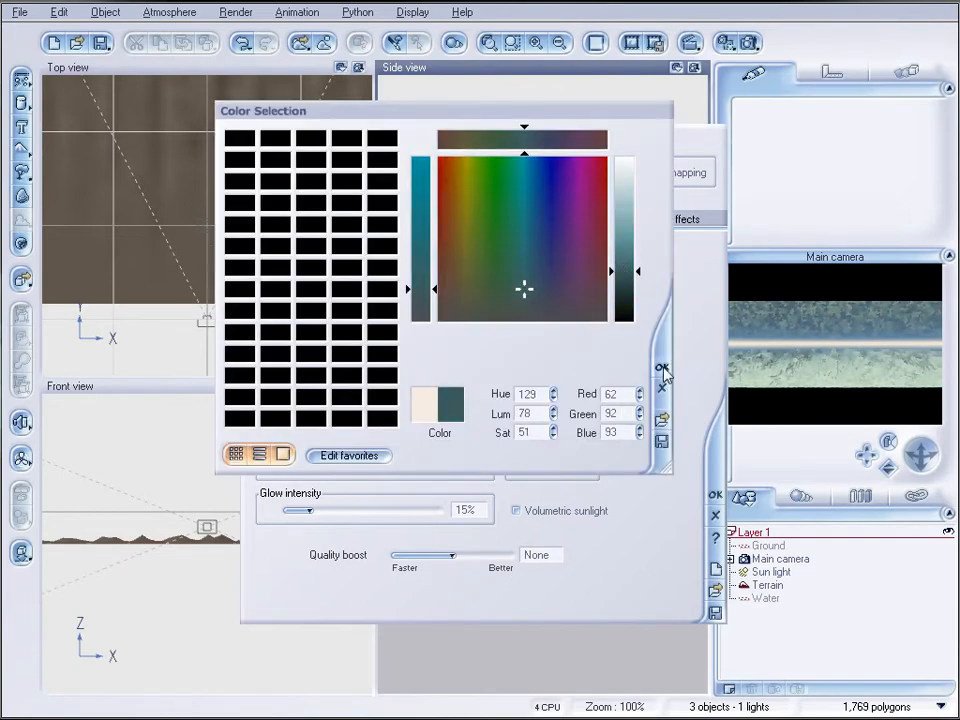
pyautogui.click(662, 368)
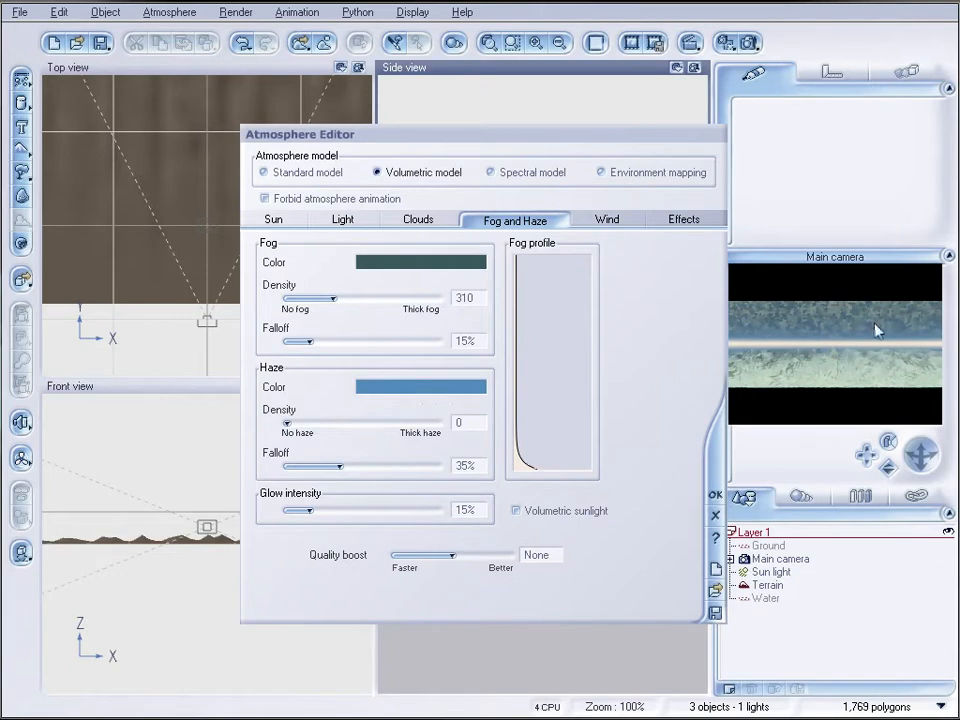
# Reduce the fog density of the atmosphere to 0 and accept the atmosphere settings
pyautogui.moveTo(341, 302); pyautogui.dragTo(294, 297)
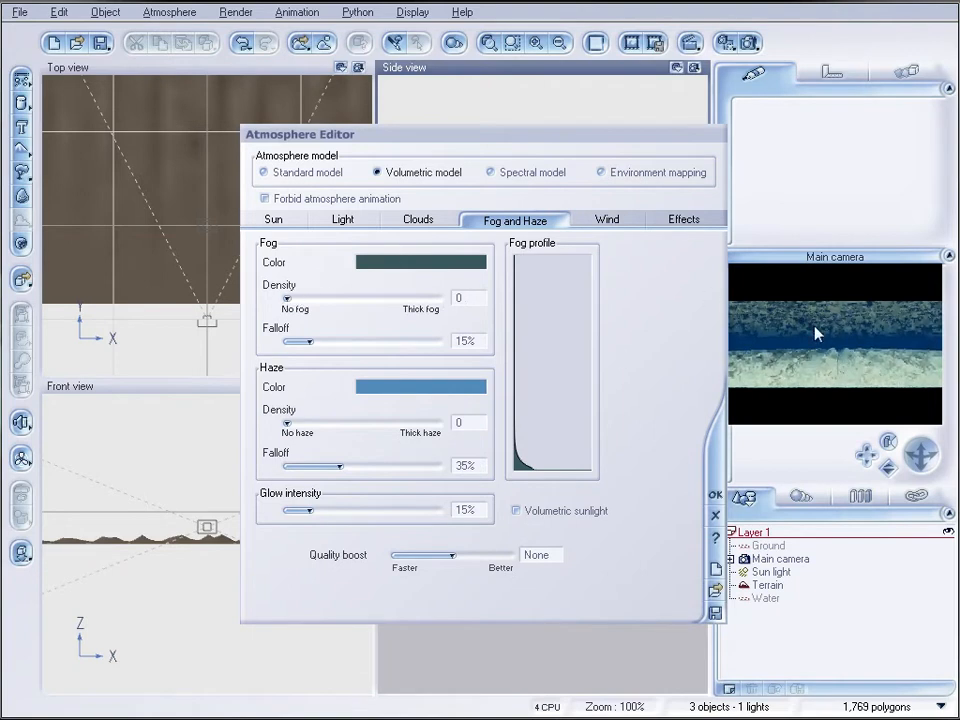
pyautogui.click(715, 498)
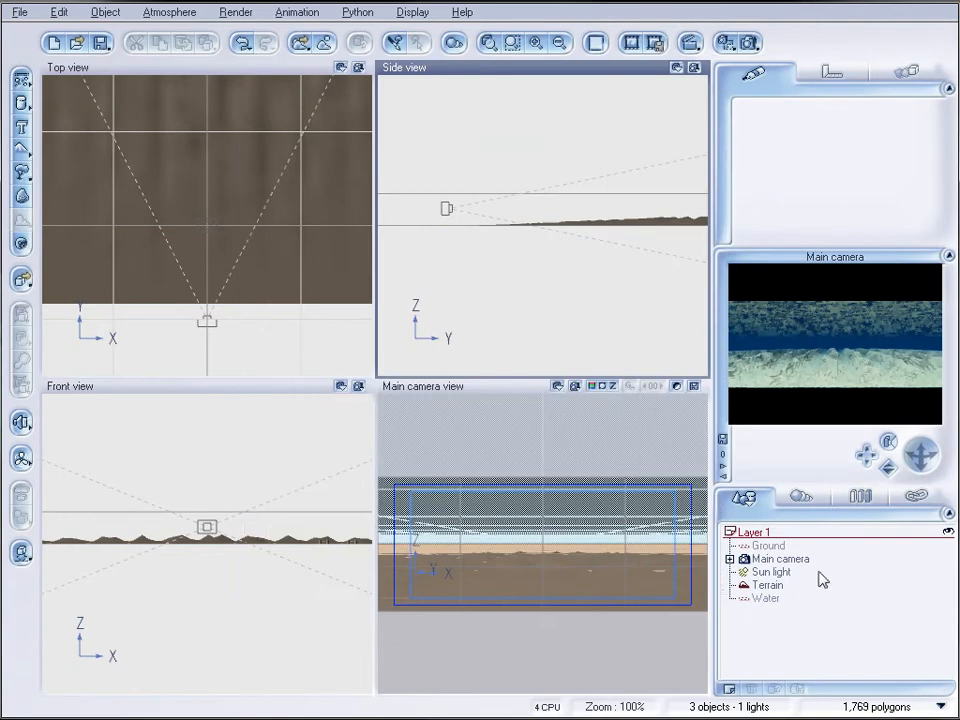
# Move the sun light above the terrain, ahead of the camera and off to its right side
pyautogui.click(771, 572)
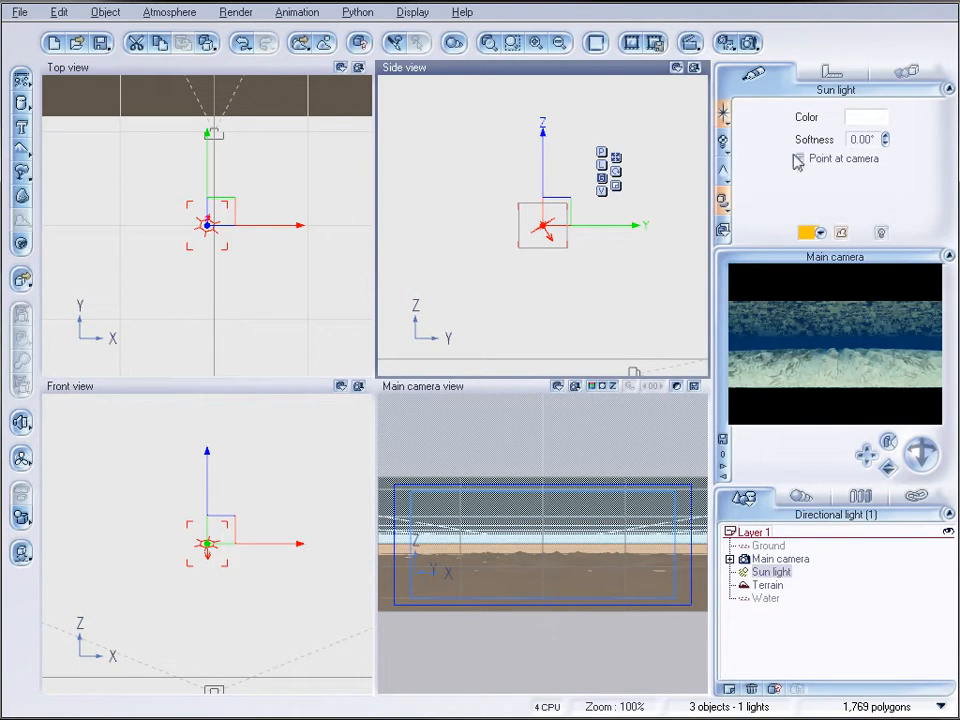
pyautogui.moveTo(230, 212); pyautogui.dragTo(268, 156)
pyautogui.click(651, 270)
pyautogui.moveTo(651, 270); pyautogui.dragTo(634, 283)
pyautogui.moveTo(321, 547); pyautogui.dragTo(329, 466, button='right')
pyautogui.moveTo(313, 478)
pyautogui.mouseDown()
pyautogui.moveTo(294, 497)
pyautogui.moveTo(310, 462)
pyautogui.mouseUp()
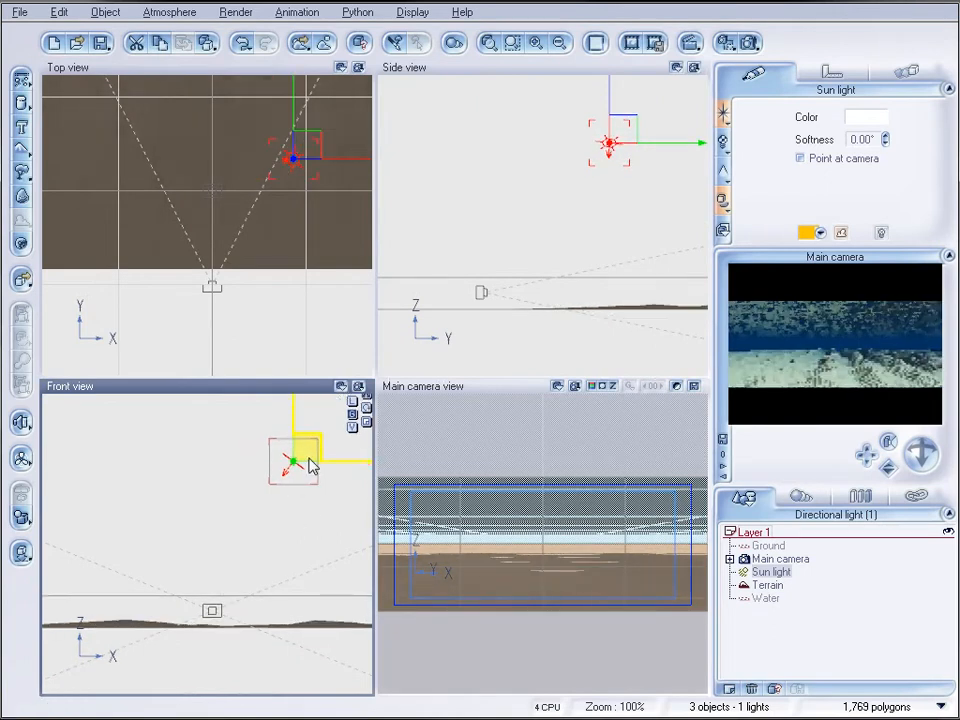
# Render the scene to check the sun lighting on the sand ripples, and close the render display
pyautogui.click(749, 43)
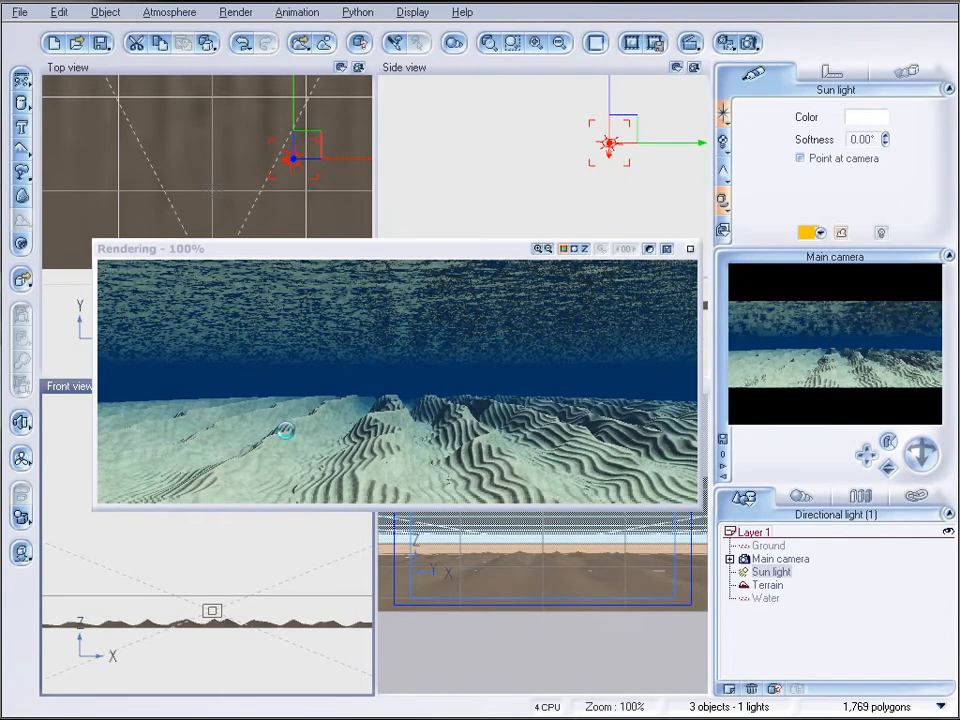
pyautogui.click(585, 541)
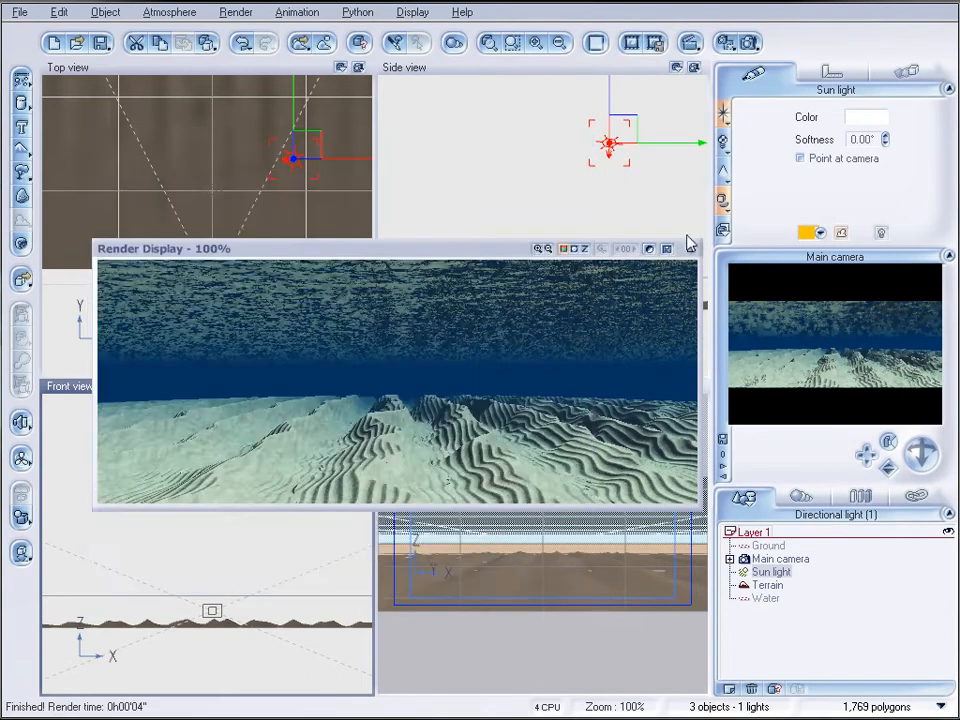
pyautogui.click(689, 250)
# Add a rock to the scene and raise it so most of it stands above the sand terrain
pyautogui.scroll(-4, 225, 253)
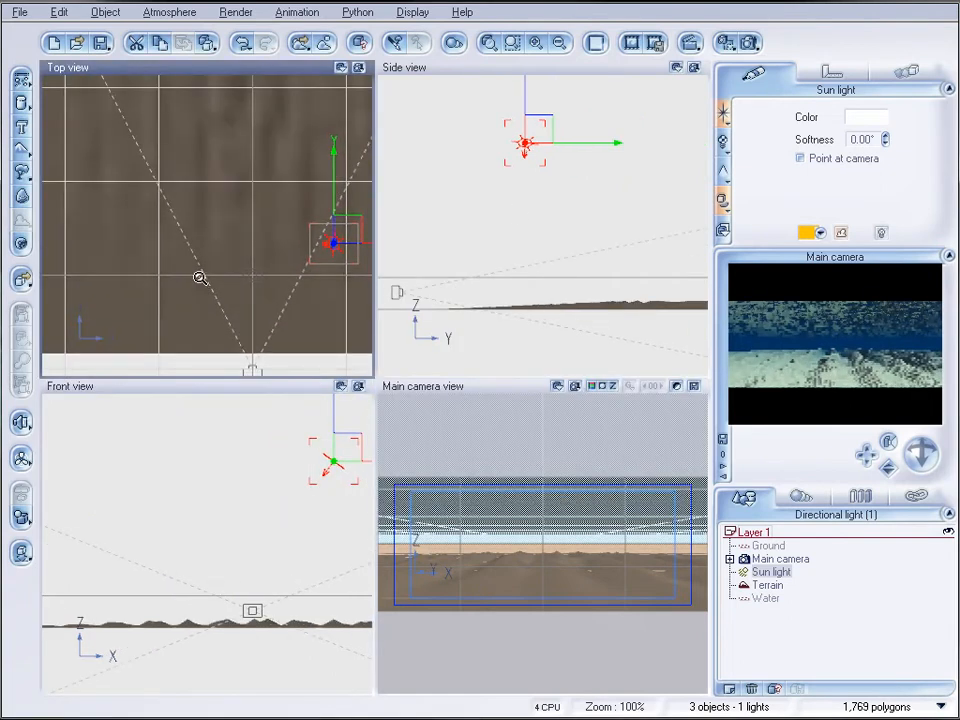
pyautogui.moveTo(203, 150); pyautogui.dragTo(202, 224, button='right')
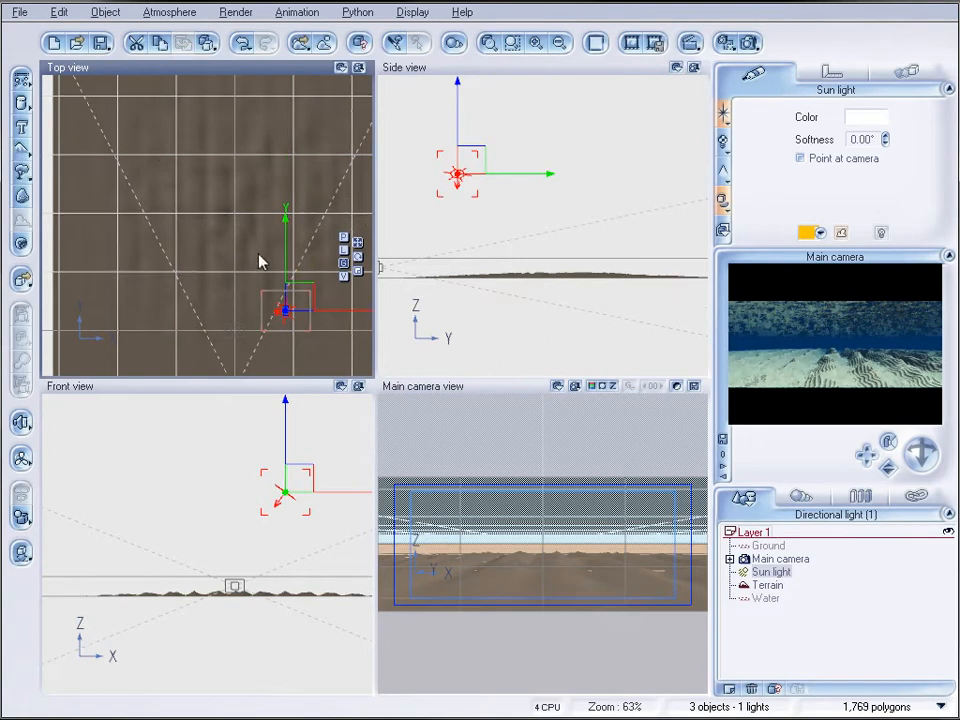
pyautogui.click(26, 199)
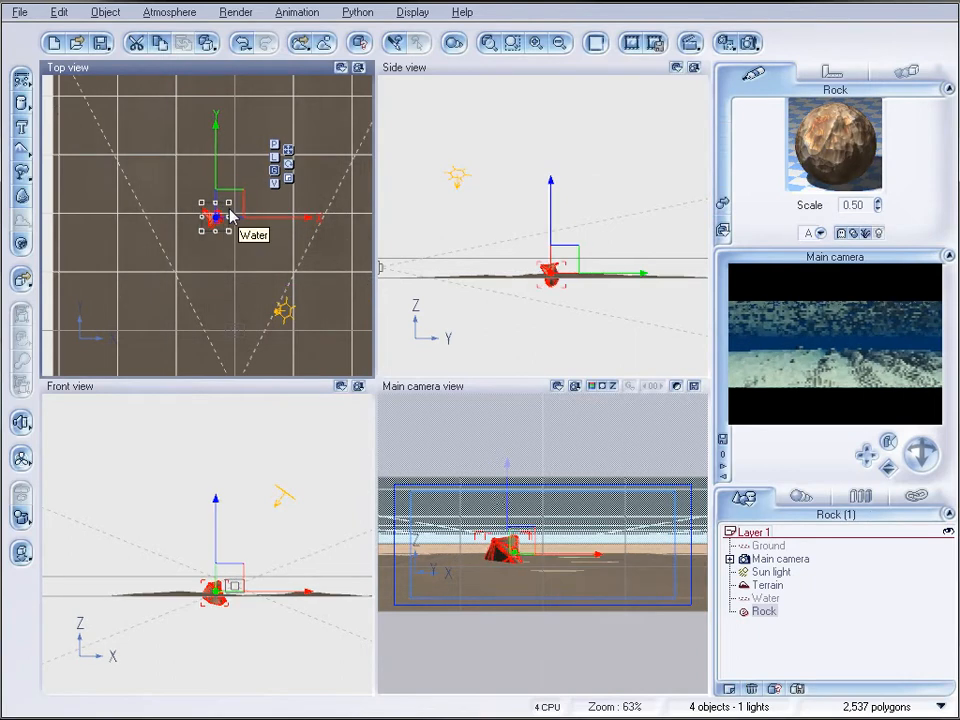
pyautogui.scroll(2, 645, 315)
pyautogui.moveTo(637, 281); pyautogui.dragTo(629, 167, button='right')
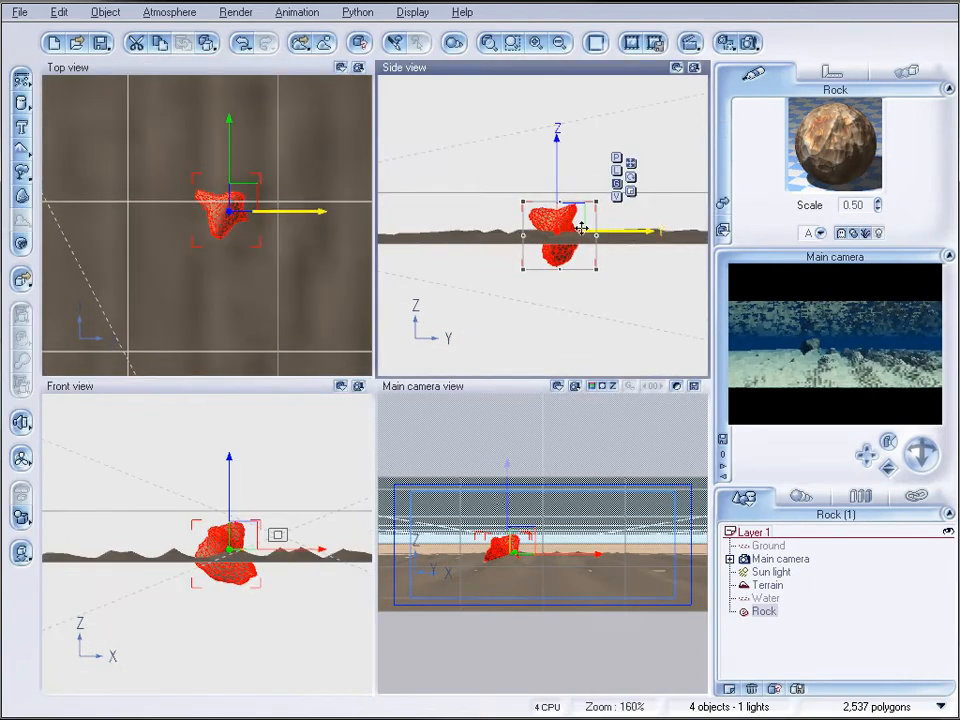
pyautogui.moveTo(574, 215); pyautogui.dragTo(580, 200)
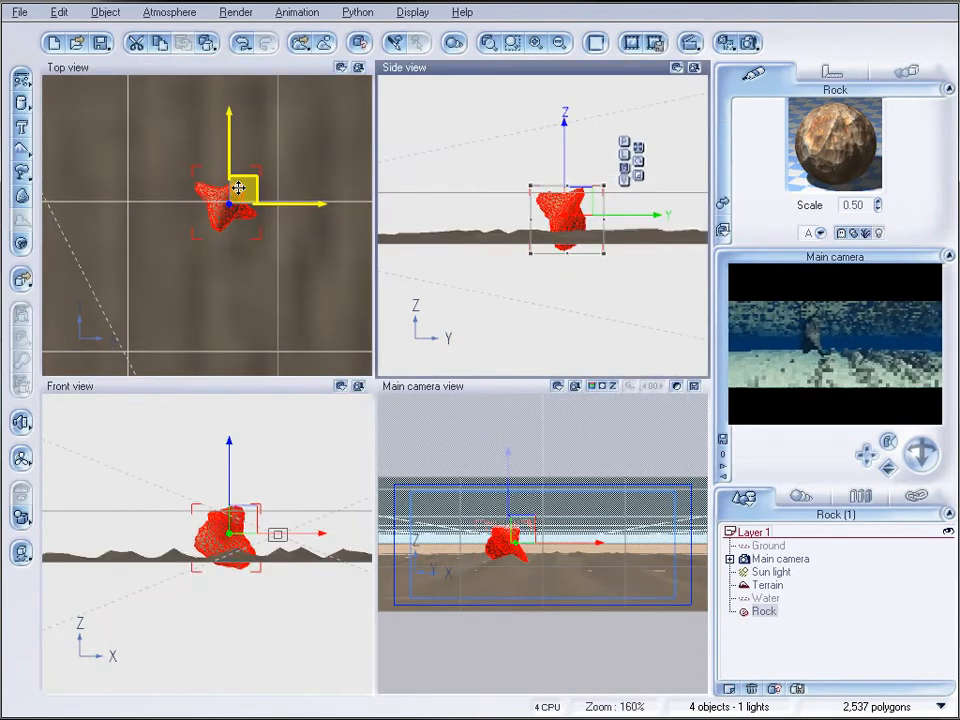
# Place the rock on the left side of the camera's view, closer to the camera, with its base sunk into the sand
pyautogui.moveTo(239, 187); pyautogui.dragTo(181, 208)
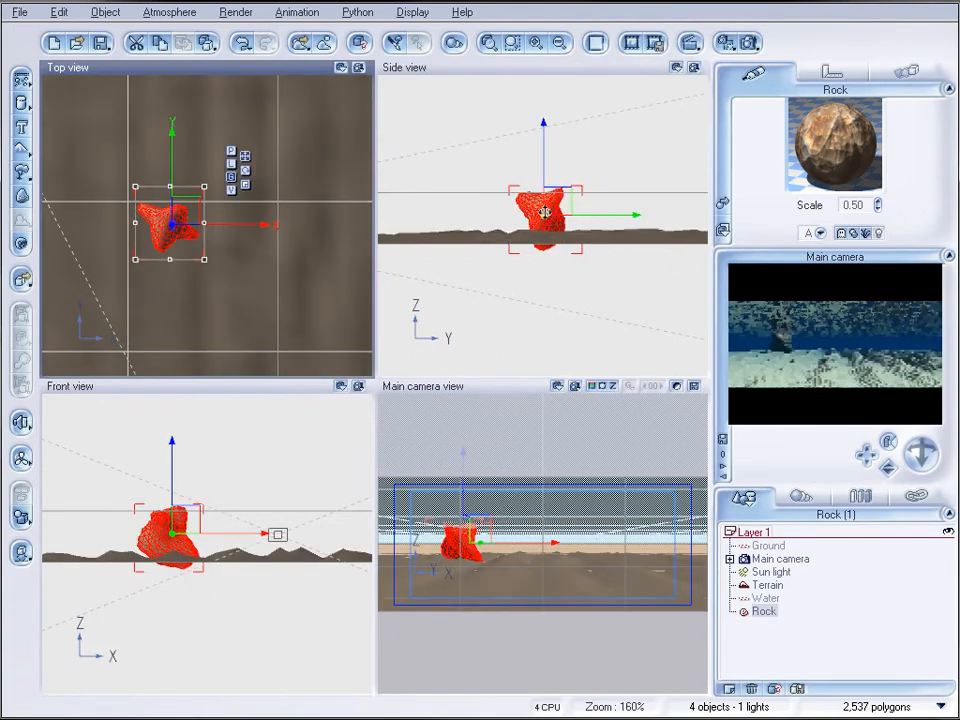
pyautogui.click(553, 190)
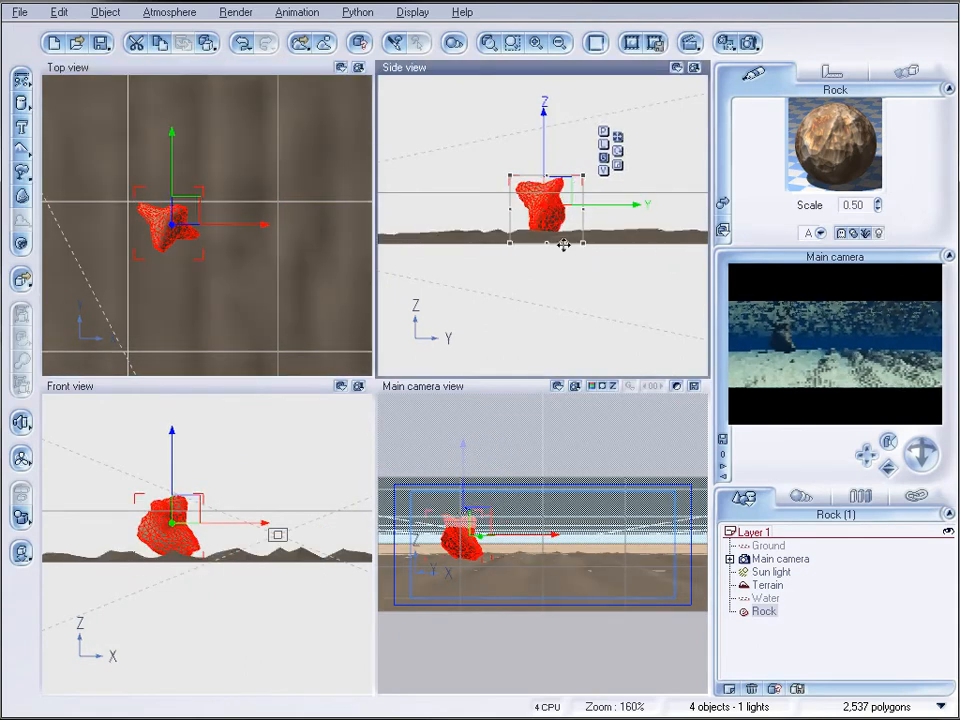
pyautogui.moveTo(558, 194); pyautogui.dragTo(555, 209)
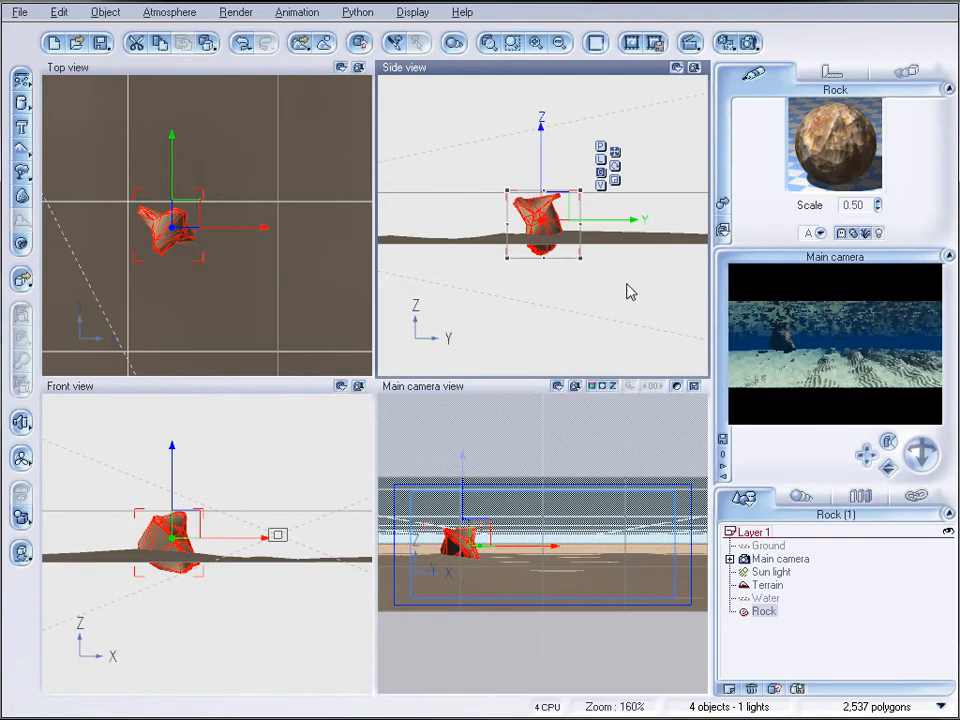
pyautogui.moveTo(182, 222); pyautogui.dragTo(195, 320)
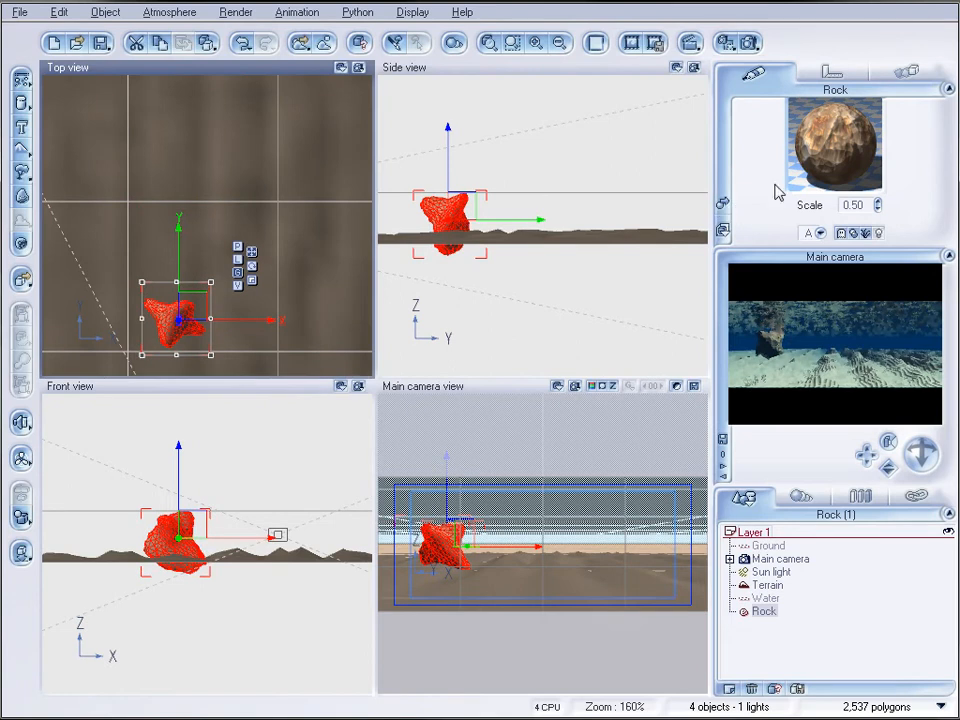
# Apply the OceanRock material from the Rocks collection under Materials to the rock
pyautogui.click(723, 205)
pyautogui.moveTo(300, 407); pyautogui.dragTo(306, 578)
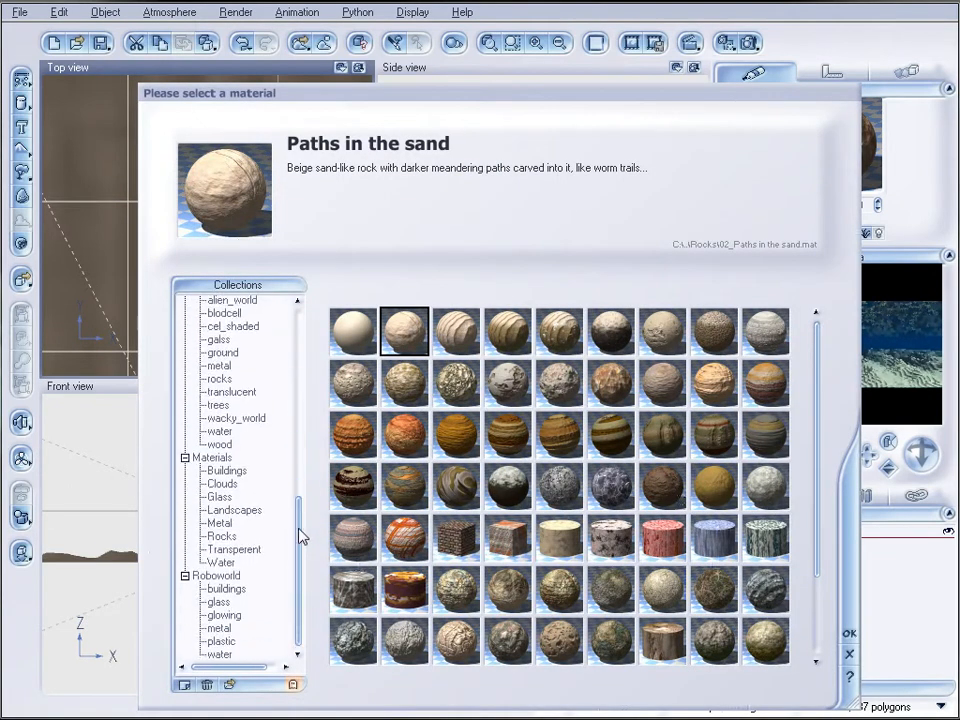
pyautogui.click(224, 536)
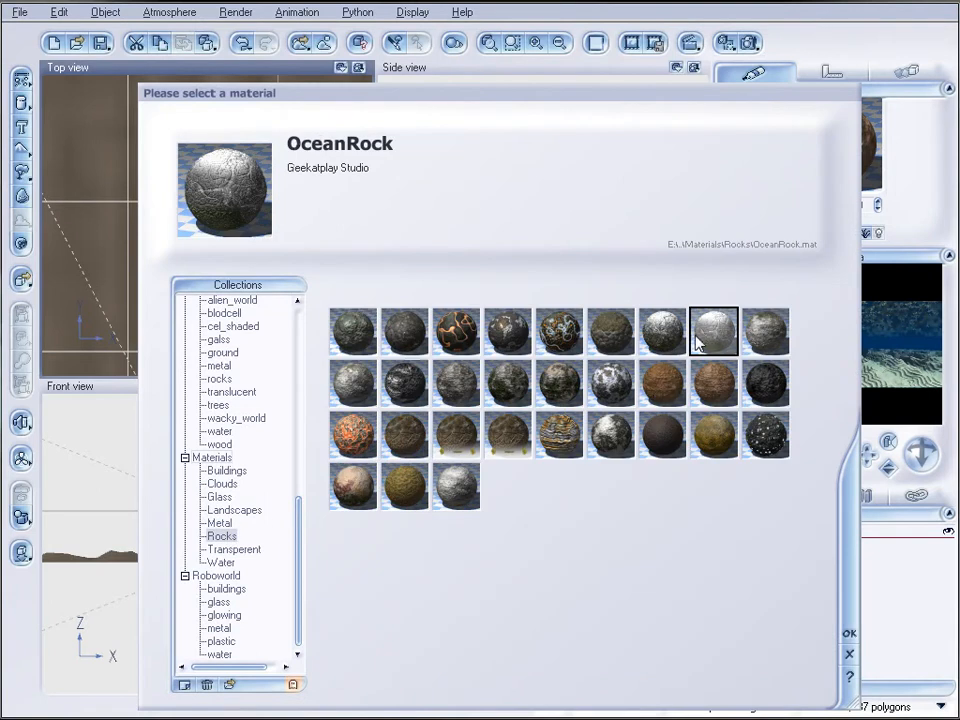
pyautogui.click(847, 636)
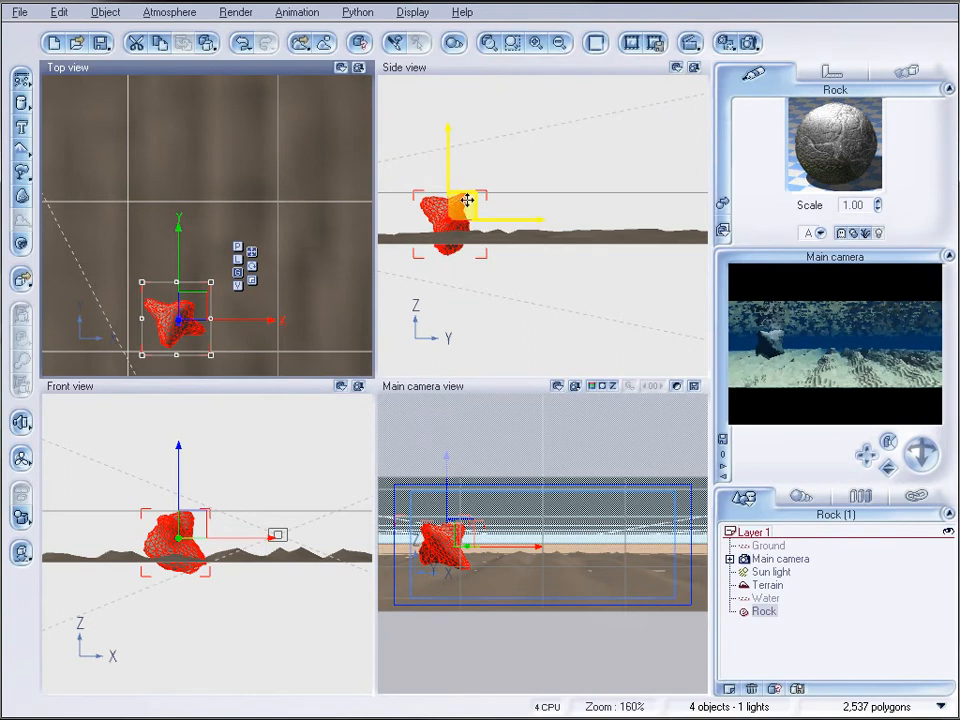
# Add a second terrain and move it toward the camera so it covers the area around the rock
pyautogui.click(21, 148)
pyautogui.scroll(-3, 255, 256)
pyautogui.moveTo(225, 212); pyautogui.dragTo(220, 242)
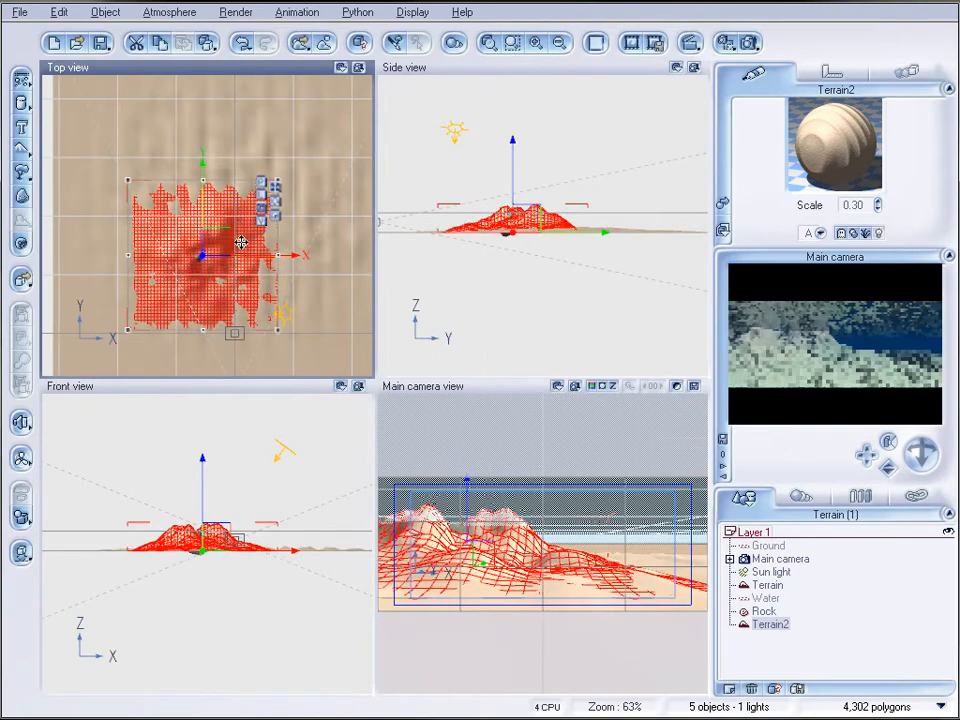
# Double the second terrain's resolution to 512x512 and regenerate its shape with the Mountain preset
pyautogui.doubleClick(241, 243)
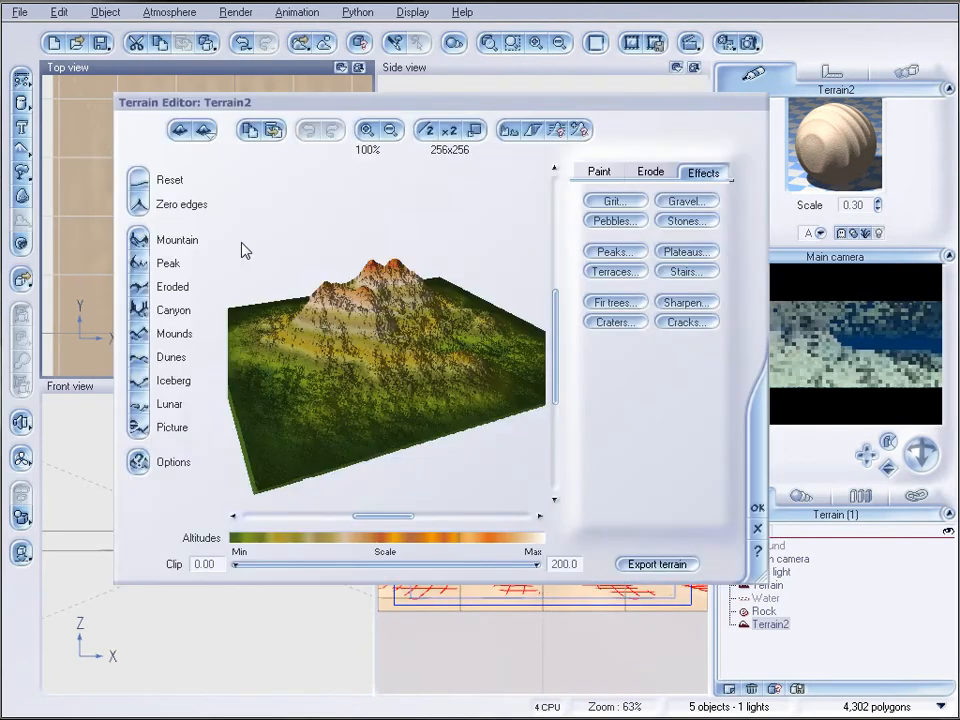
pyautogui.click(449, 130)
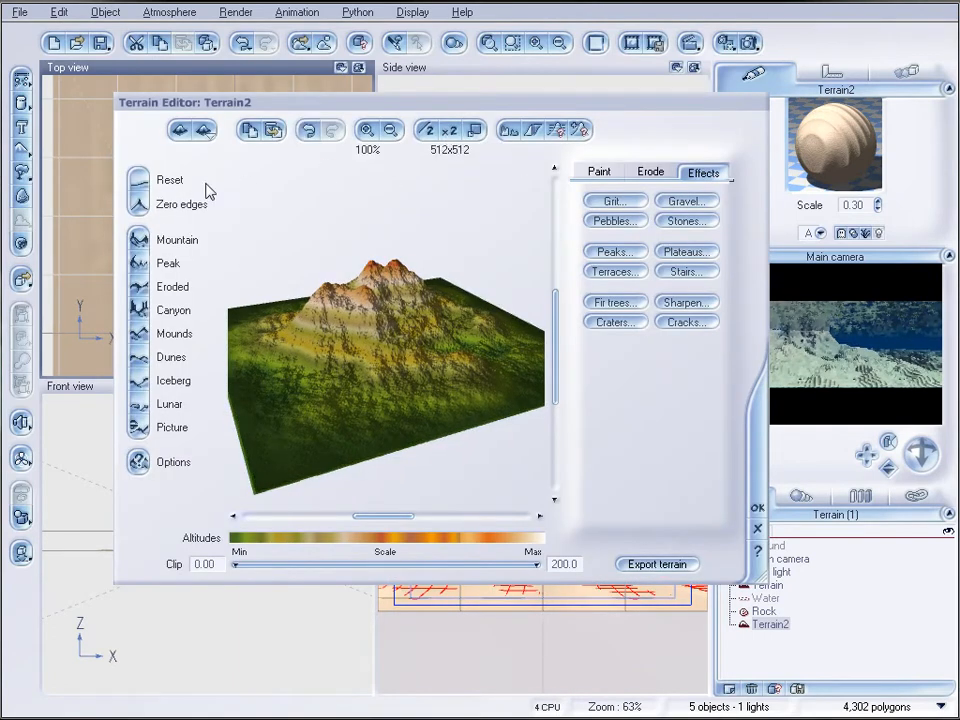
pyautogui.click(139, 245)
pyautogui.moveTo(403, 338)
pyautogui.mouseDown(button='right')
pyautogui.moveTo(398, 351)
pyautogui.moveTo(386, 330)
pyautogui.moveTo(389, 346)
pyautogui.mouseUp(button='right')
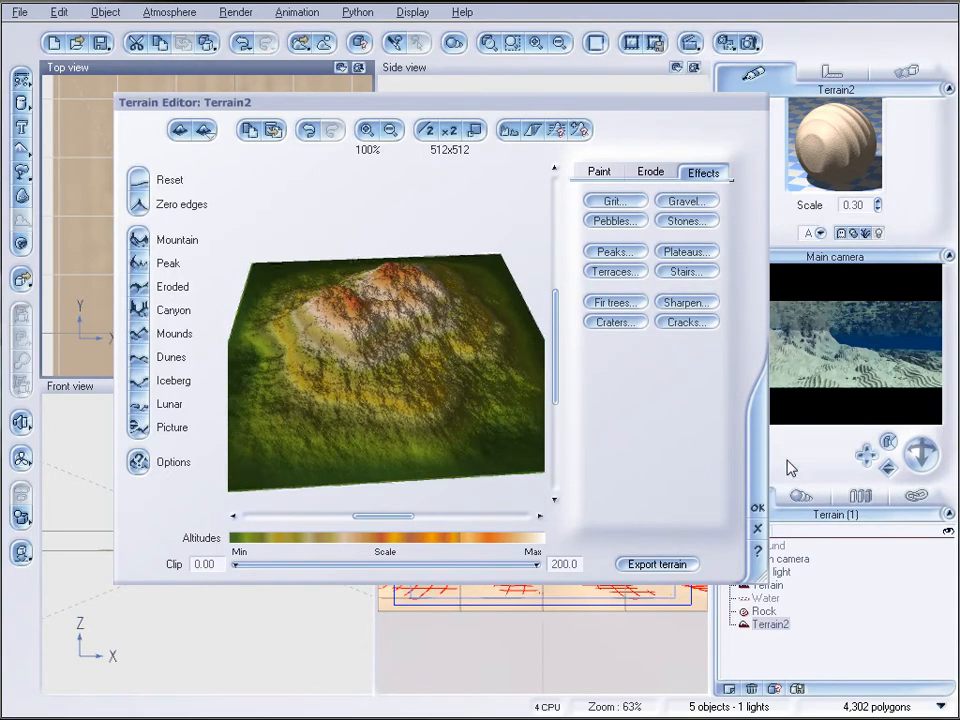
pyautogui.click(758, 509)
# Flatten the second terrain to a low mound and shift it to the left beneath the rock
pyautogui.scroll(5, 507, 229)
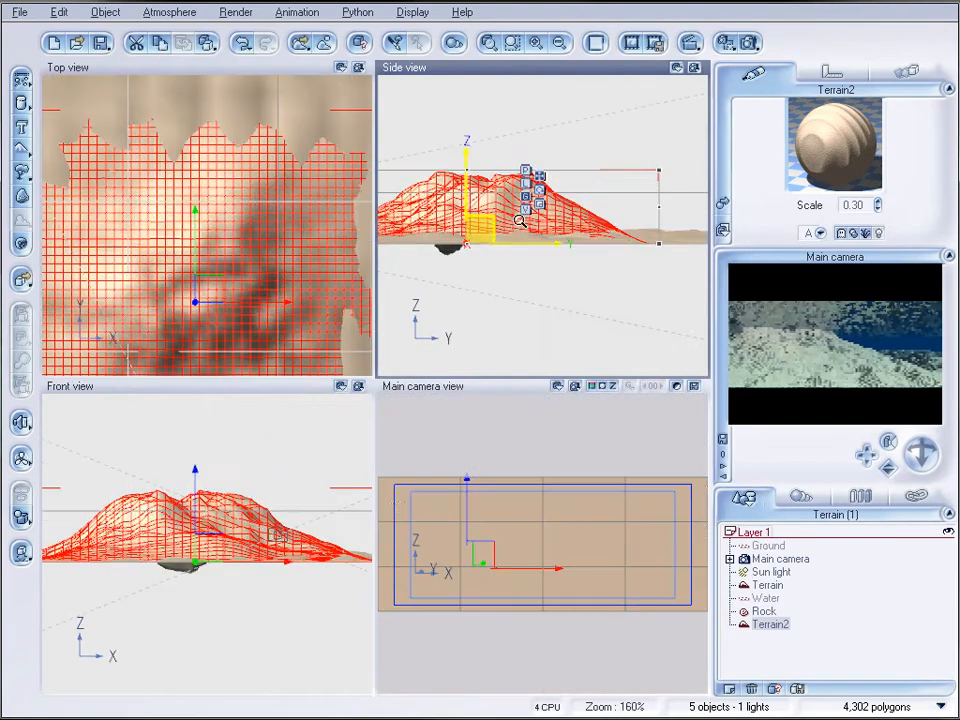
pyautogui.moveTo(467, 171); pyautogui.dragTo(467, 228)
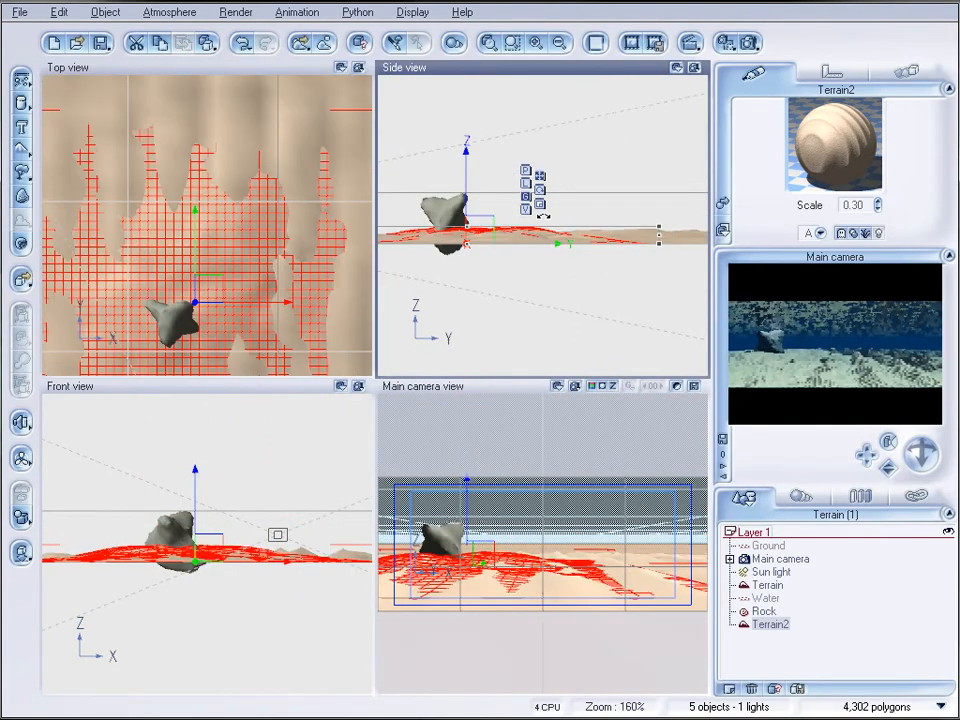
pyautogui.moveTo(273, 301); pyautogui.dragTo(291, 178, button='right')
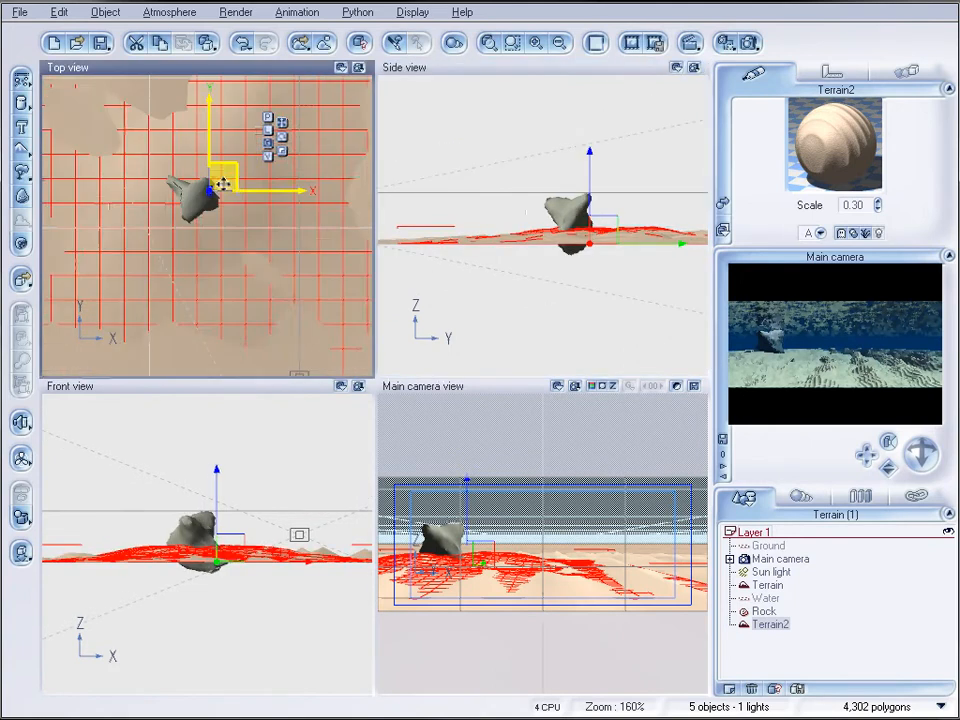
pyautogui.moveTo(234, 171); pyautogui.dragTo(196, 190)
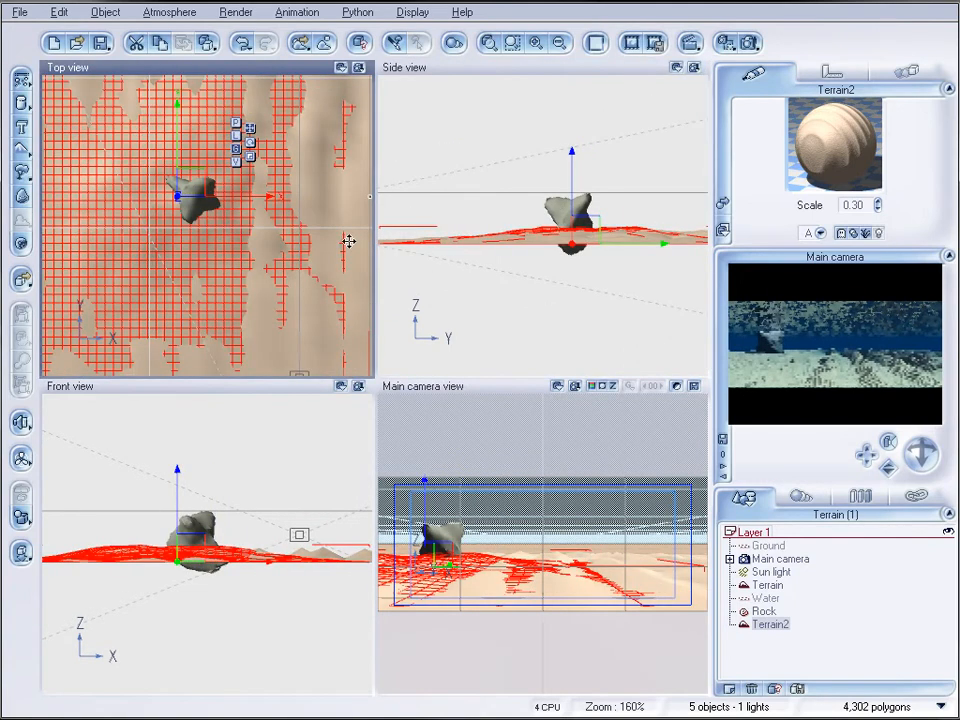
# Apply the OceanRock material to the second terrain
pyautogui.click(724, 205)
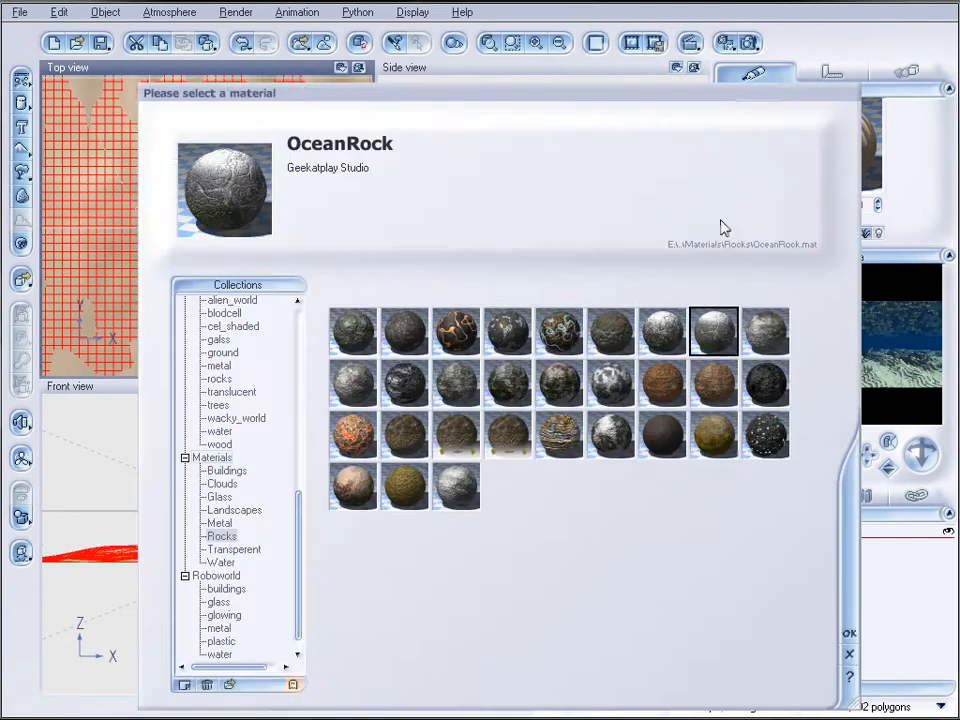
pyautogui.click(849, 634)
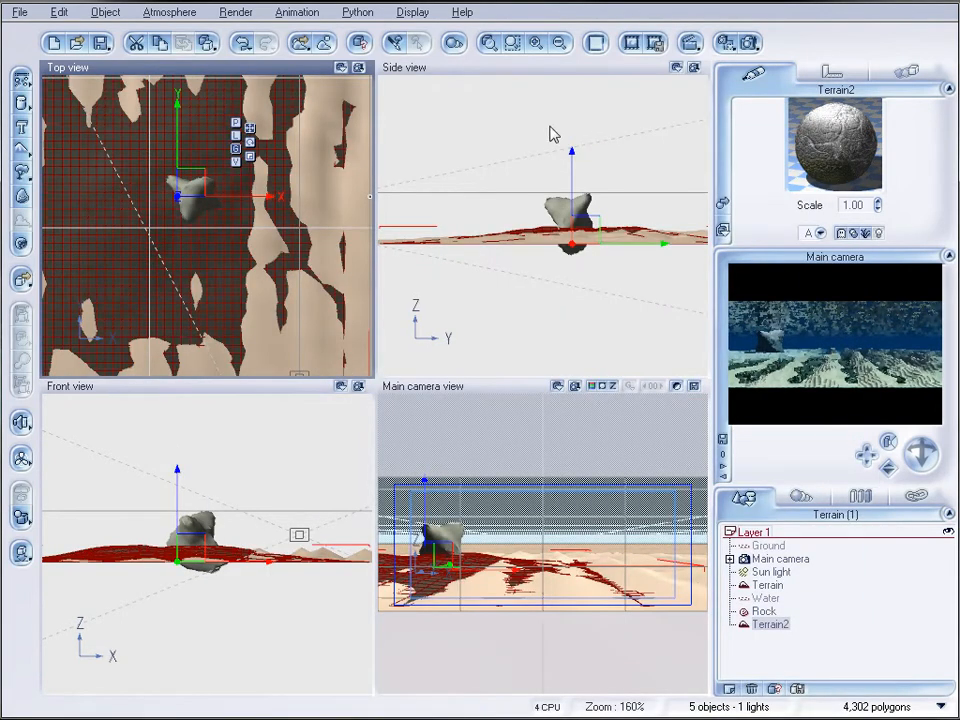
# Shrink the second terrain's footprint slightly, pulling its near right corner back from the camera
pyautogui.moveTo(573, 196); pyautogui.dragTo(573, 192)
pyautogui.scroll(-2, 525, 203)
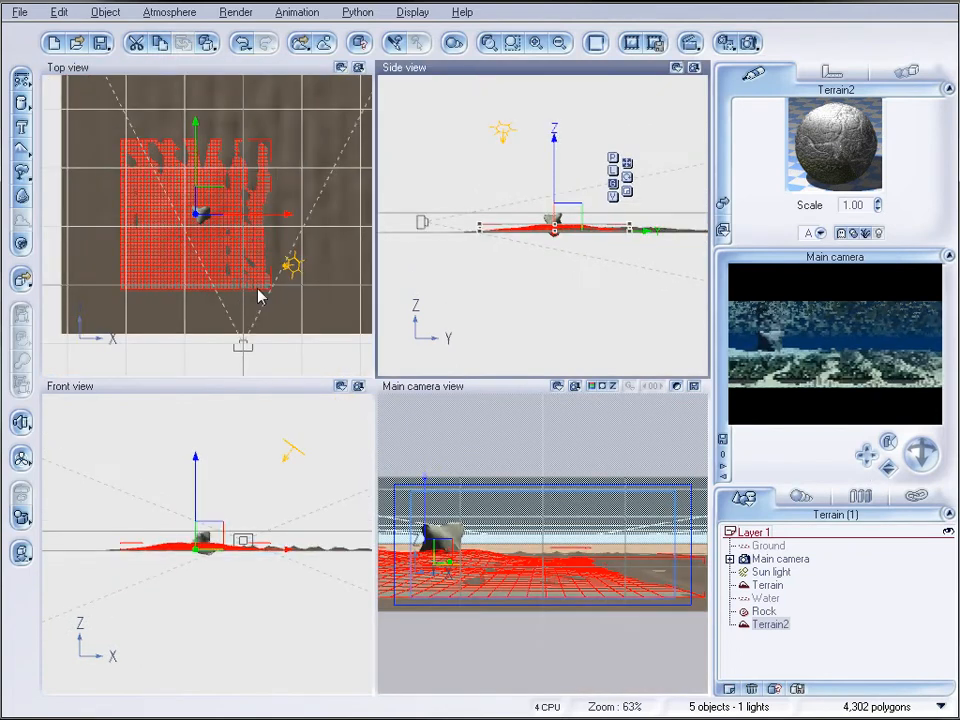
pyautogui.moveTo(270, 286); pyautogui.dragTo(255, 271)
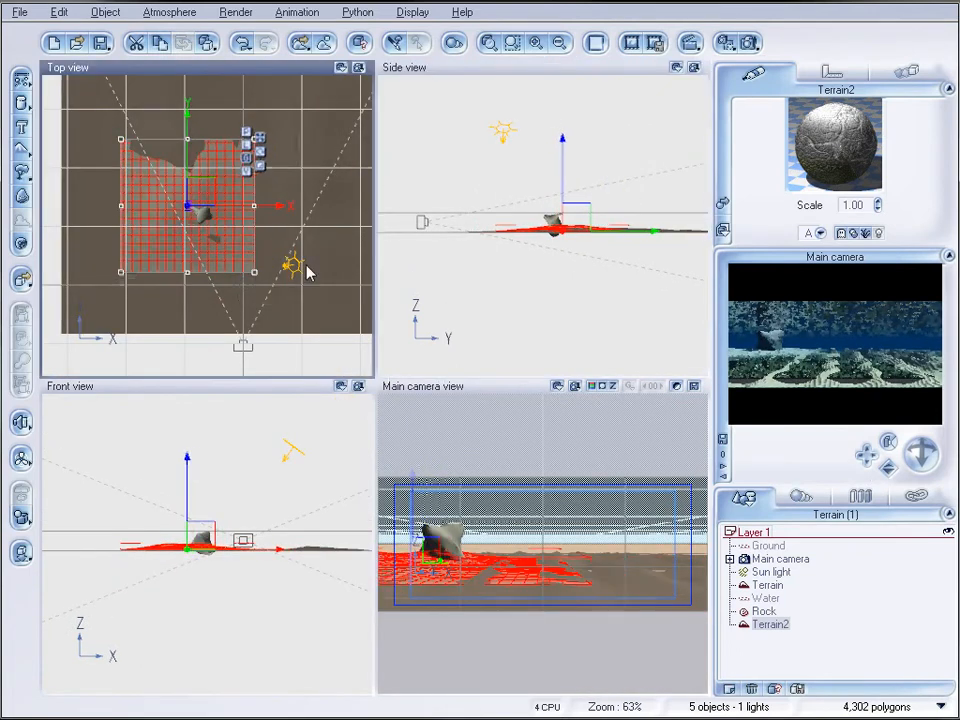
pyautogui.scroll(1, 630, 233)
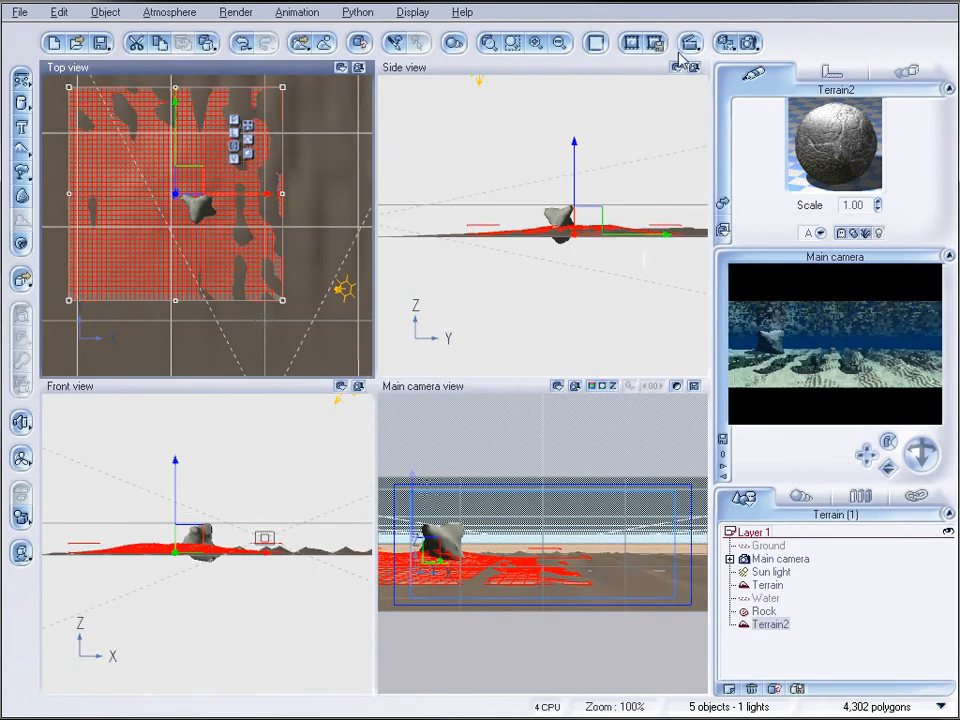
# Render the scene to check how the rocky terrain blends with the sand, and close the render display
pyautogui.click(748, 44)
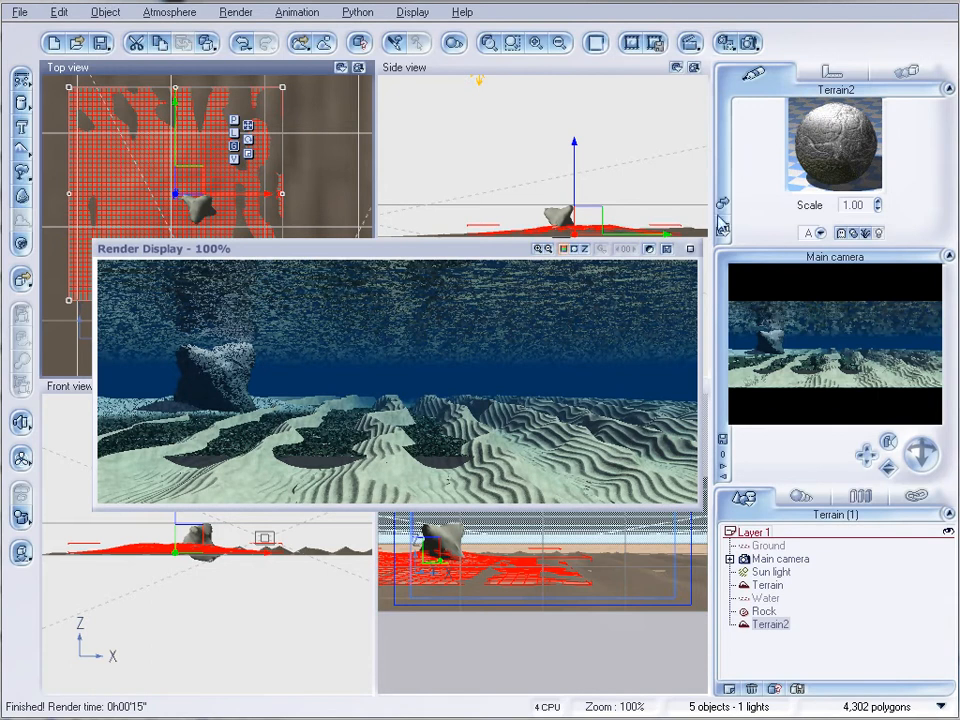
pyautogui.click(690, 249)
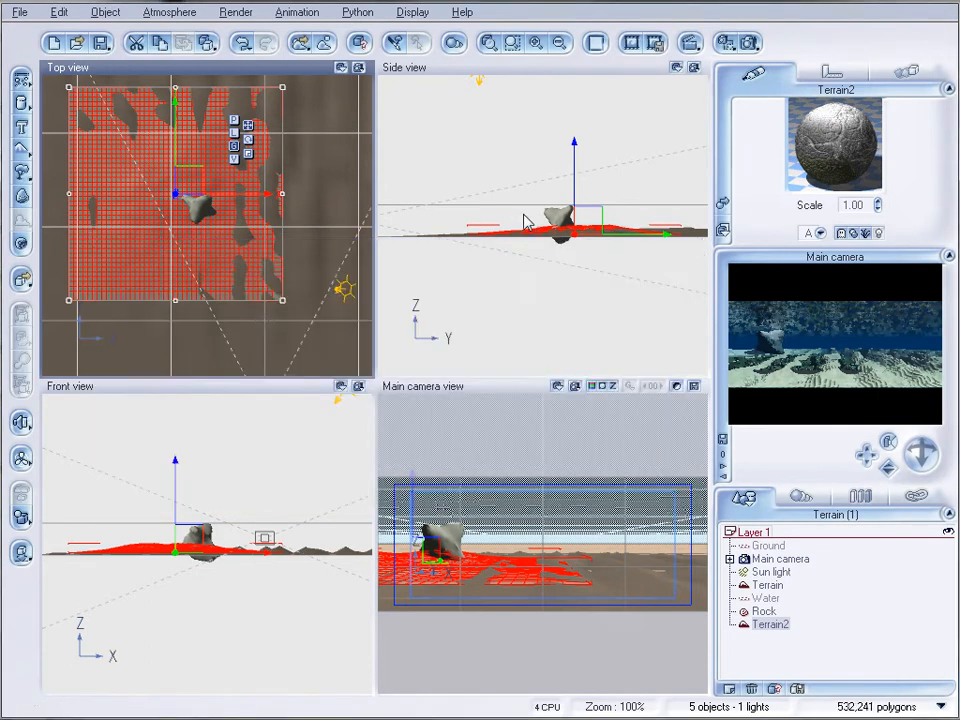
# Make the second terrain taller, move it right and closer to the camera, and sink its base below the sand
pyautogui.scroll(-3, 530, 217)
pyautogui.moveTo(563, 226)
pyautogui.mouseDown()
pyautogui.moveTo(564, 211)
pyautogui.moveTo(561, 226)
pyautogui.mouseUp()
pyautogui.moveTo(220, 196); pyautogui.dragTo(237, 221)
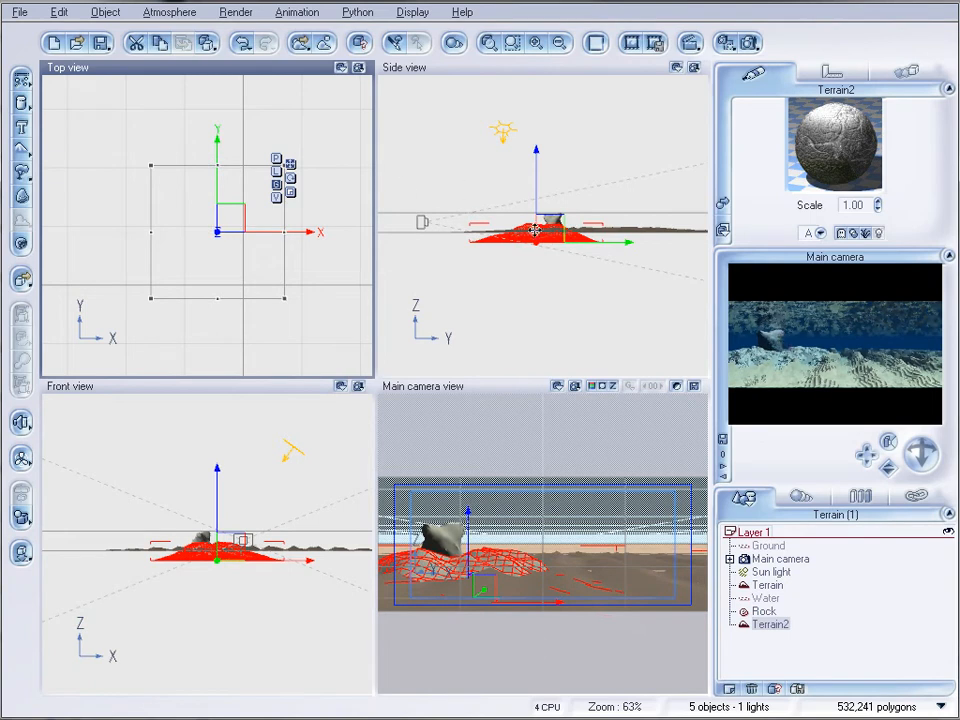
pyautogui.click(543, 231)
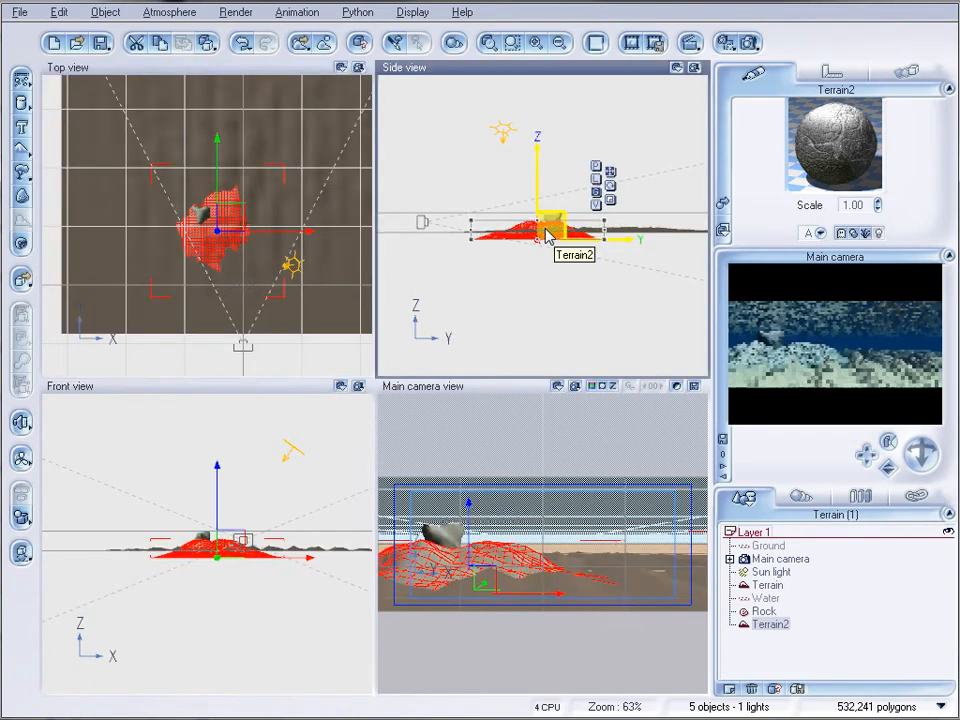
# Move the rock closer to the camera along the top of the second terrain
pyautogui.click(764, 611)
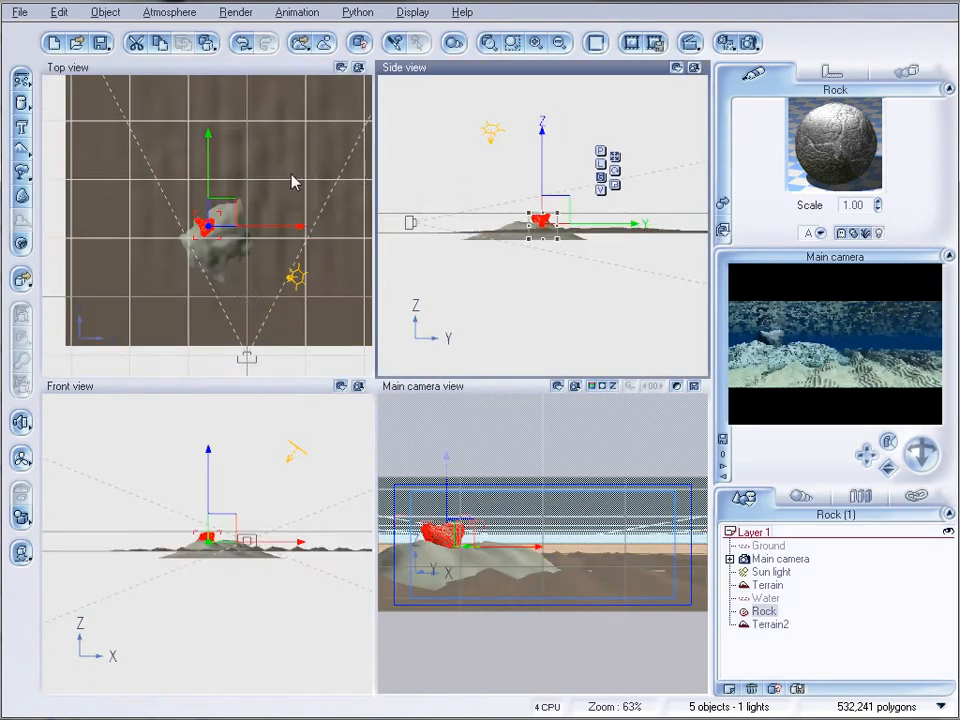
pyautogui.moveTo(229, 214)
pyautogui.mouseDown()
pyautogui.moveTo(222, 222)
pyautogui.moveTo(235, 228)
pyautogui.mouseUp()
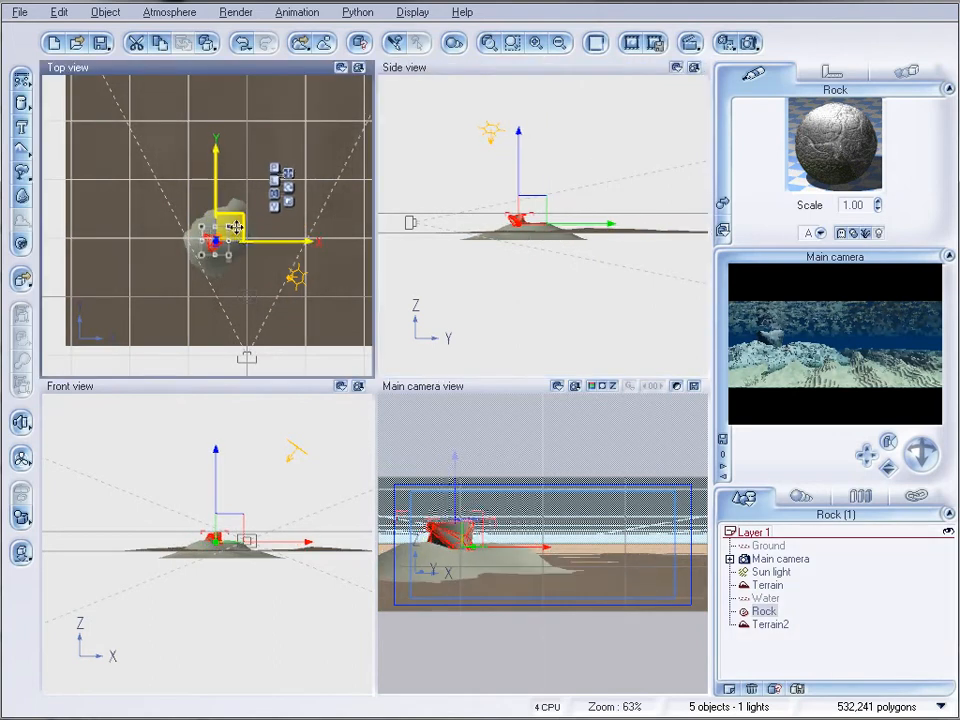
pyautogui.click(540, 222)
pyautogui.scroll(5, 540, 222)
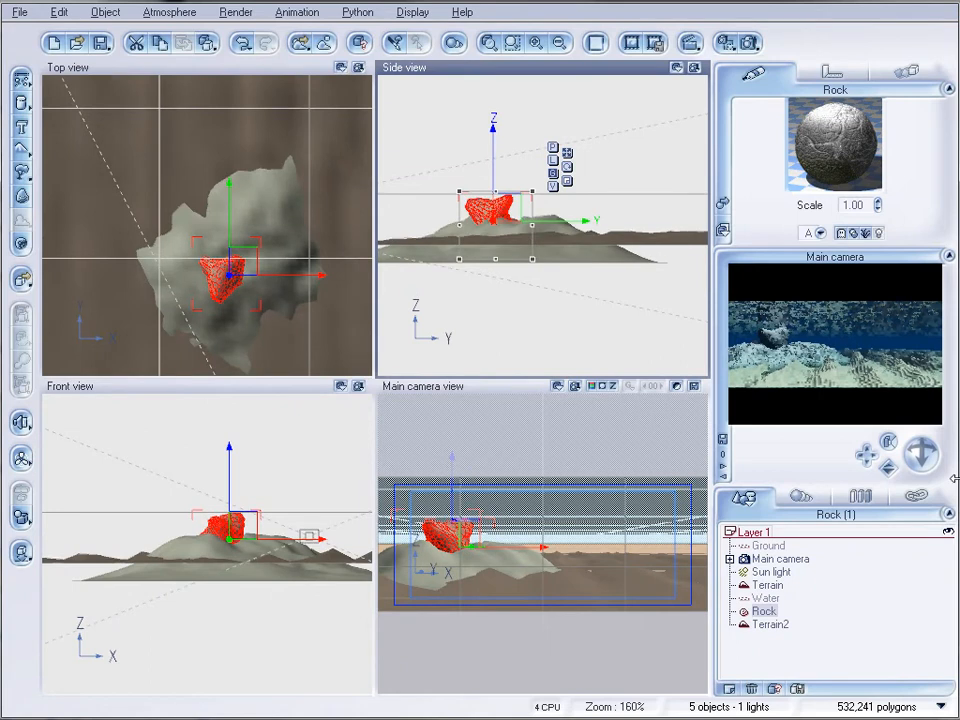
# Raise the second terrain's base toward the sand level and flatten the terrain slightly
pyautogui.click(769, 624)
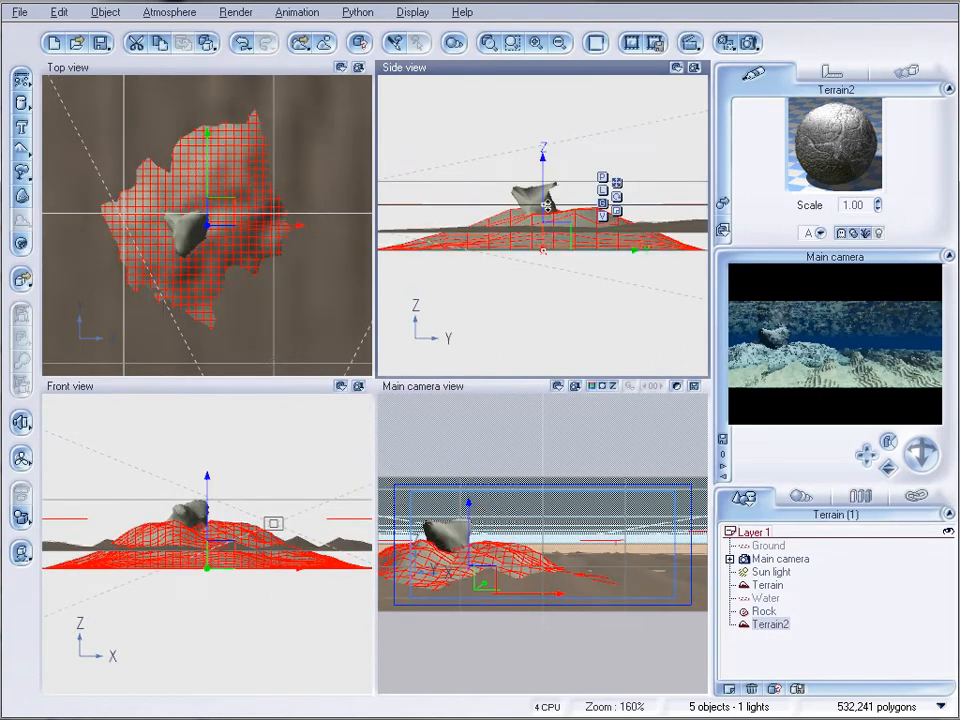
pyautogui.moveTo(546, 218)
pyautogui.mouseDown()
pyautogui.moveTo(559, 236)
pyautogui.moveTo(556, 216)
pyautogui.mouseUp()
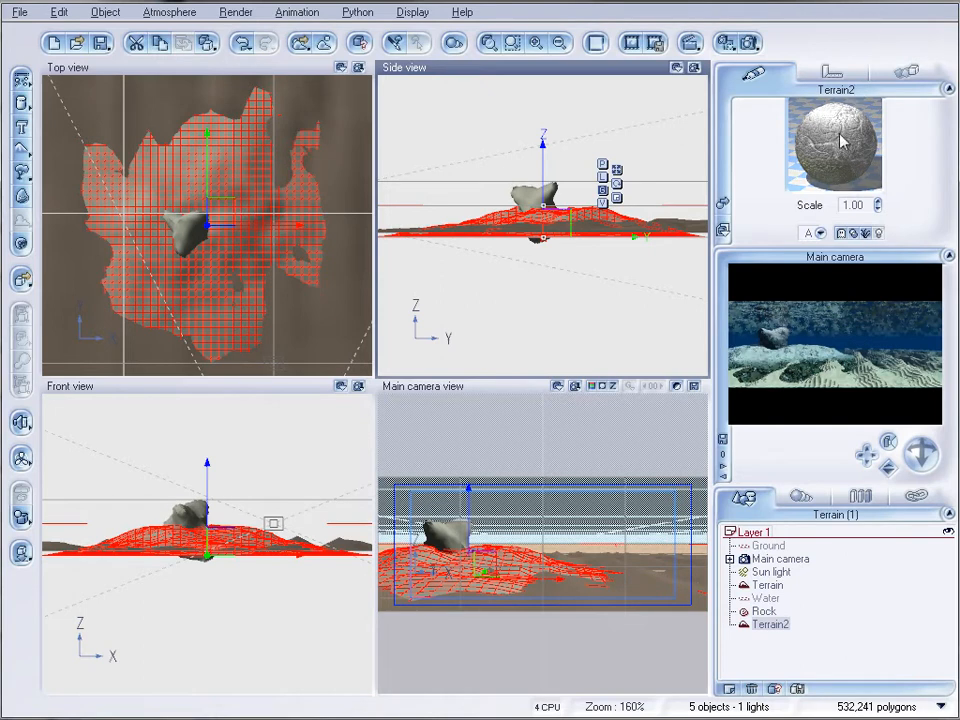
# Convert the second terrain's OceanRock material to an EcoSystem and add Sea Weed to its population
pyautogui.doubleClick(828, 165)
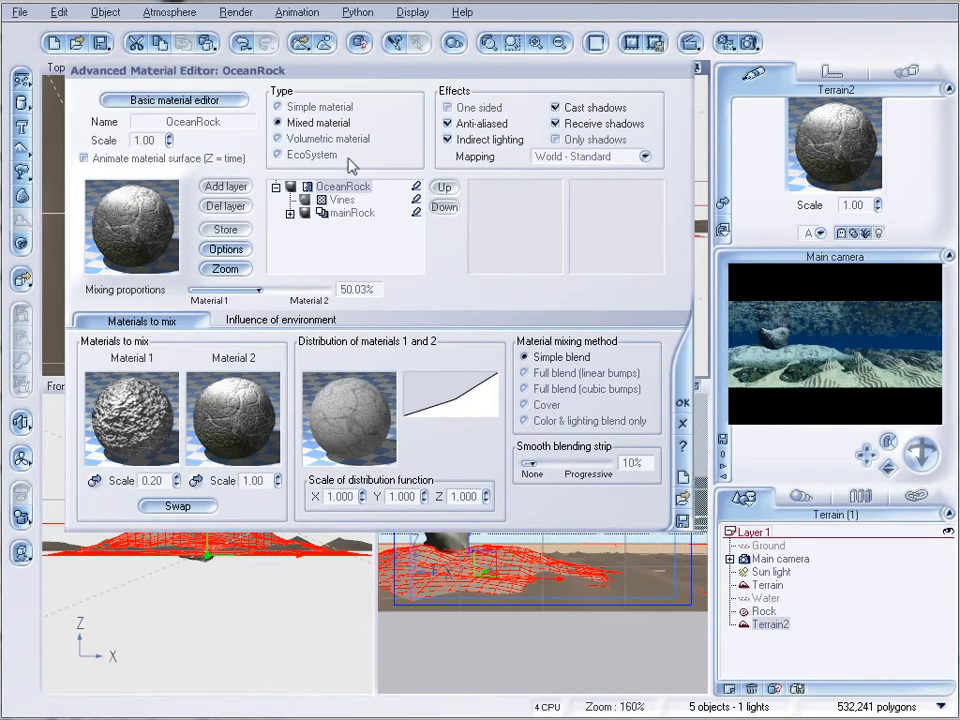
pyautogui.click(325, 158)
pyautogui.click(267, 564)
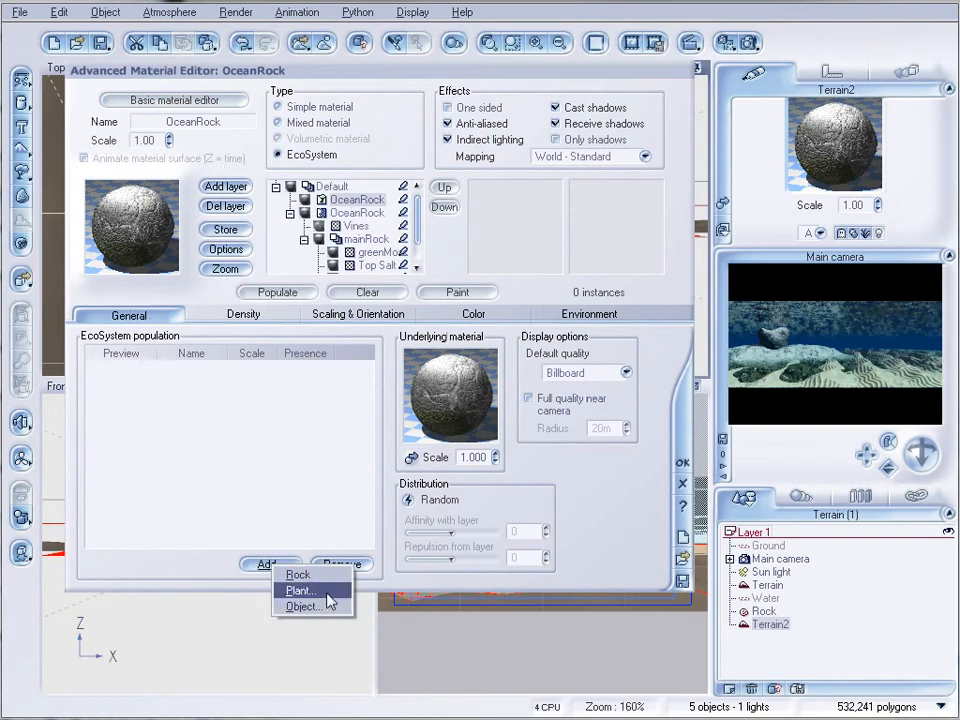
pyautogui.click(330, 592)
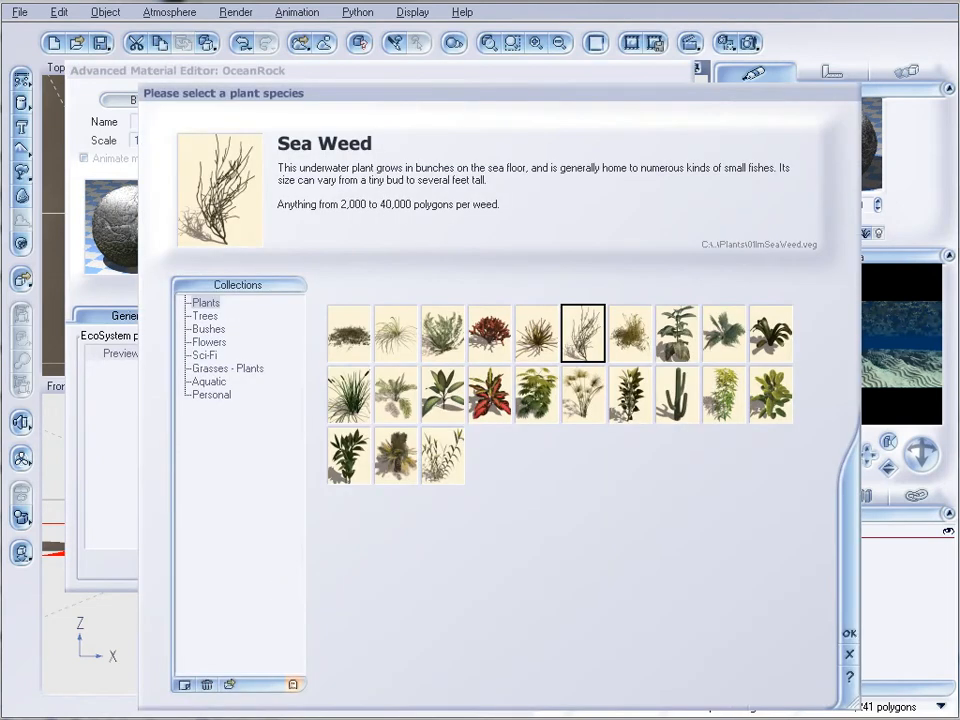
pyautogui.click(846, 632)
# Add Anemone and Red Coral to the EcoSystem population and set the Sea Weed presence to 3.6
pyautogui.click(266, 564)
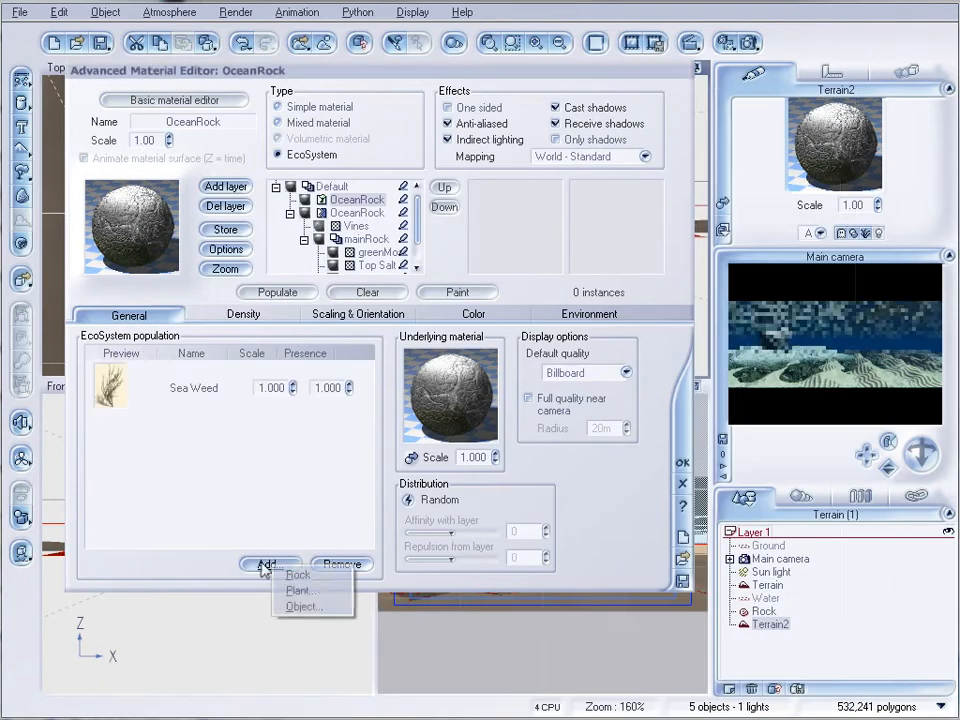
pyautogui.click(315, 590)
pyautogui.click(536, 333)
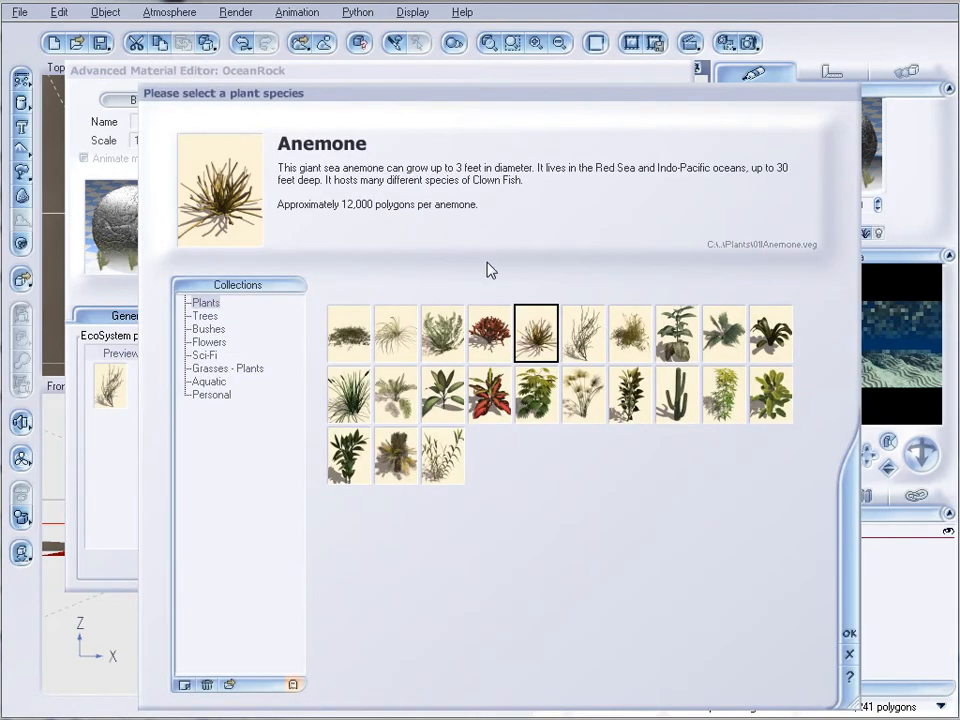
pyautogui.click(849, 648)
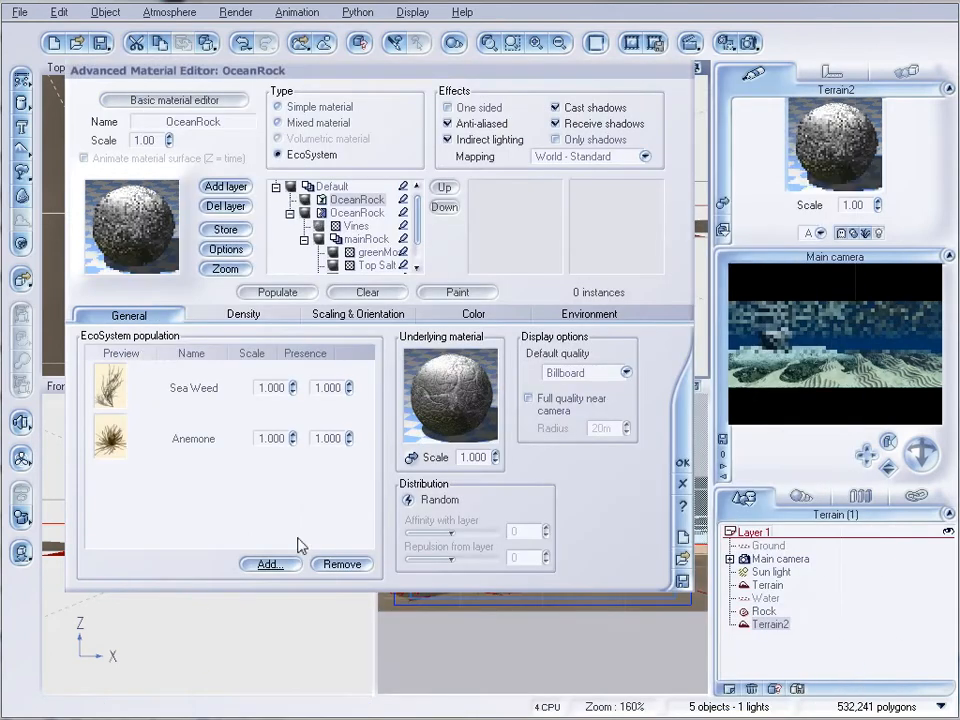
pyautogui.click(268, 566)
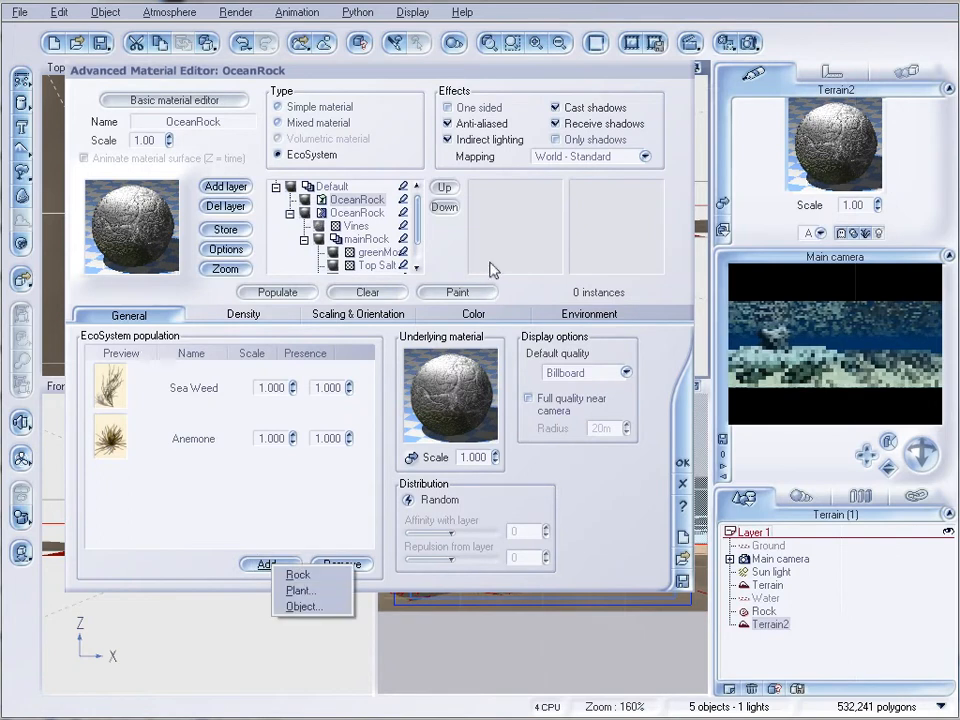
pyautogui.click(326, 594)
pyautogui.click(489, 333)
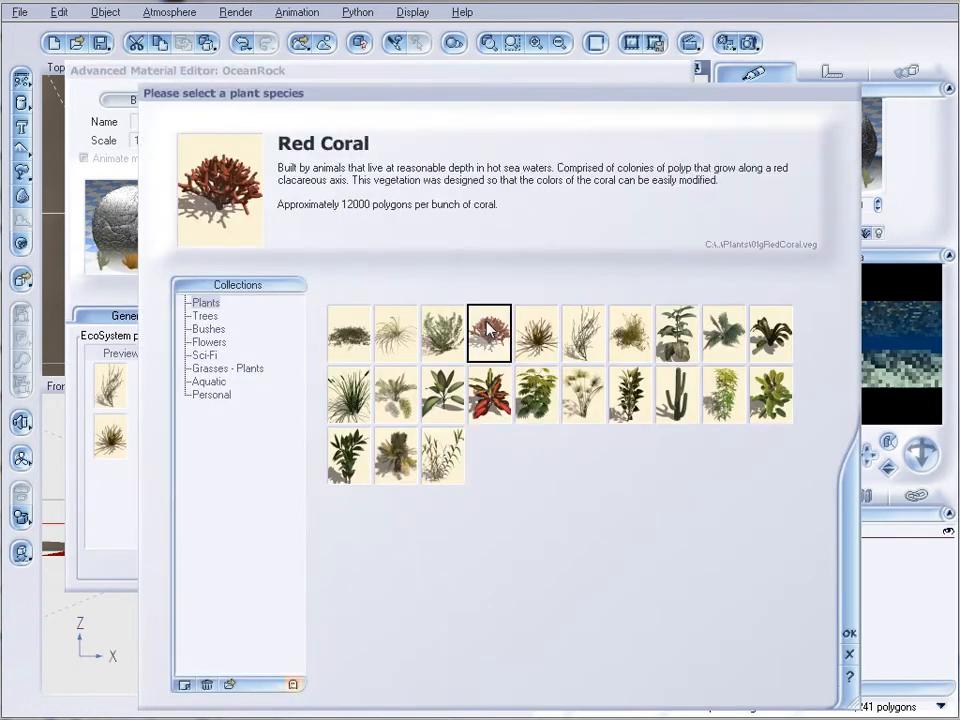
pyautogui.click(848, 640)
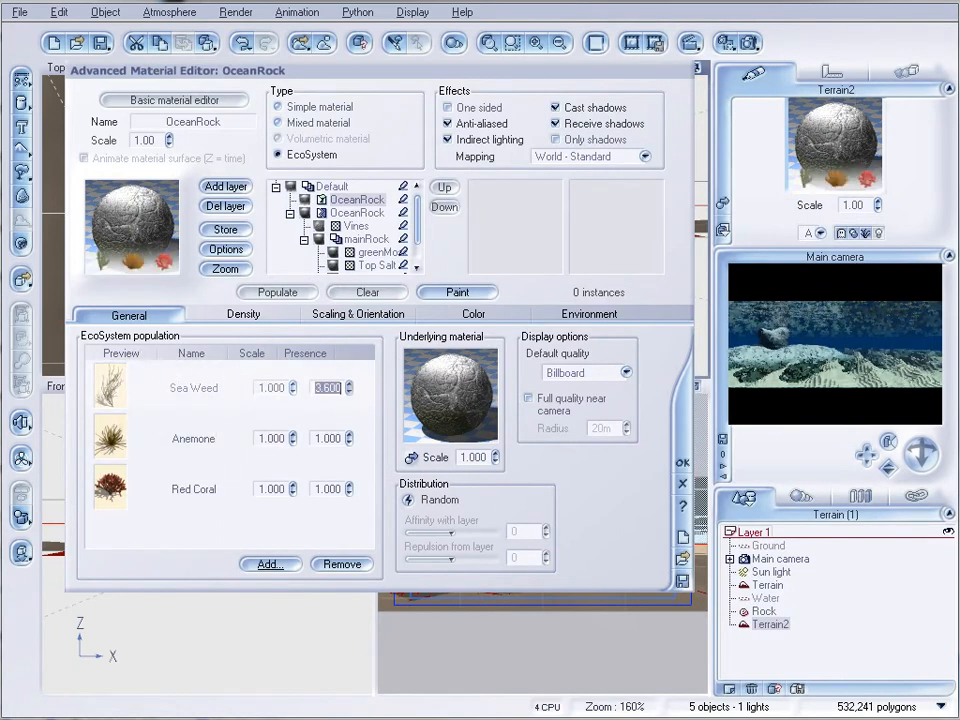
# Turn off density decay near foreign objects and populate the second terrain with the plants
pyautogui.click(283, 293)
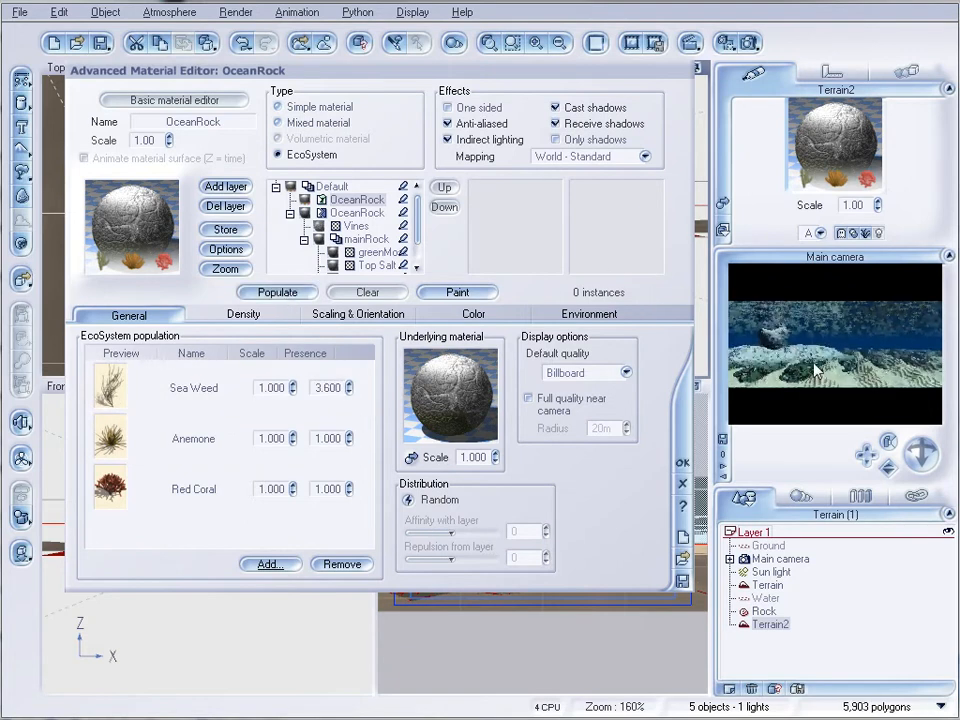
pyautogui.click(236, 315)
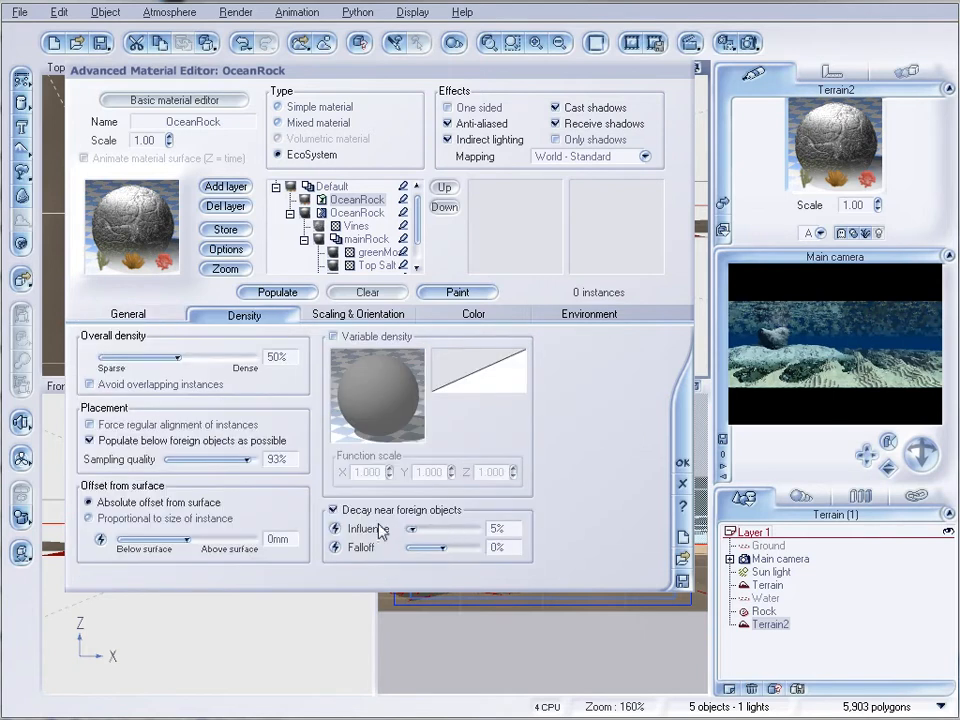
pyautogui.click(341, 510)
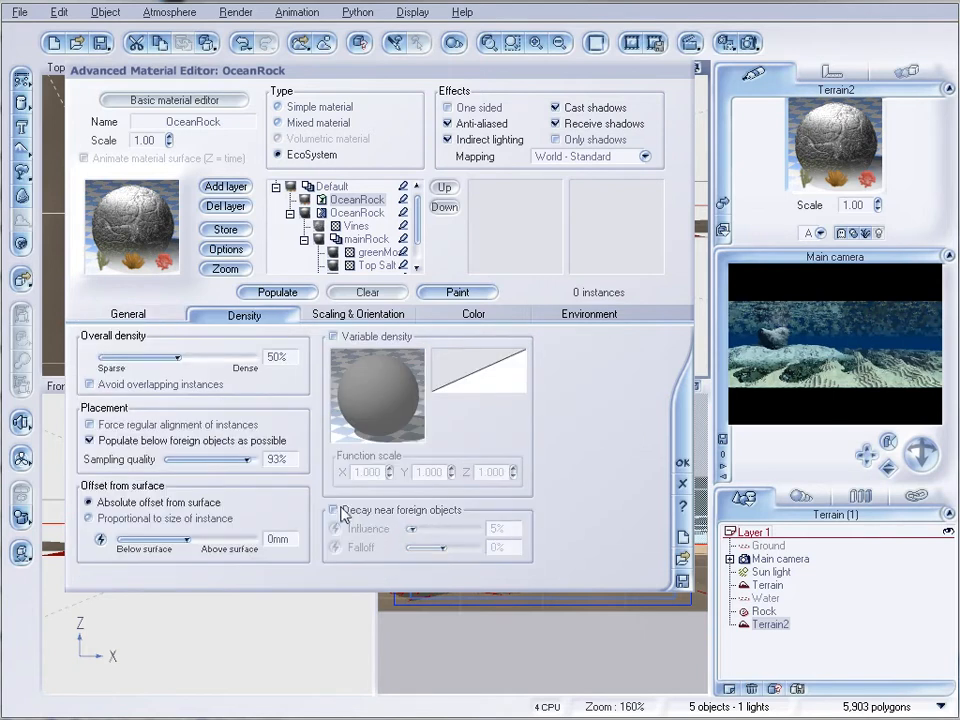
pyautogui.click(274, 294)
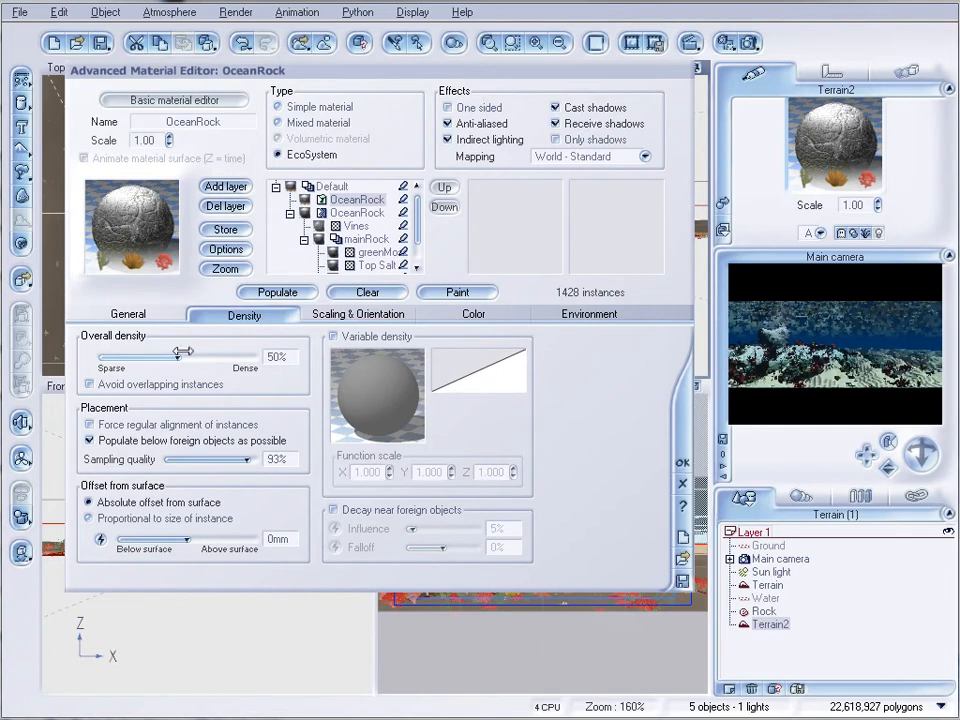
# Raise the EcoSystem's overall density to 69%, repopulate the terrain, and accept the material
pyautogui.moveTo(177, 357); pyautogui.dragTo(198, 357)
pyautogui.click(279, 294)
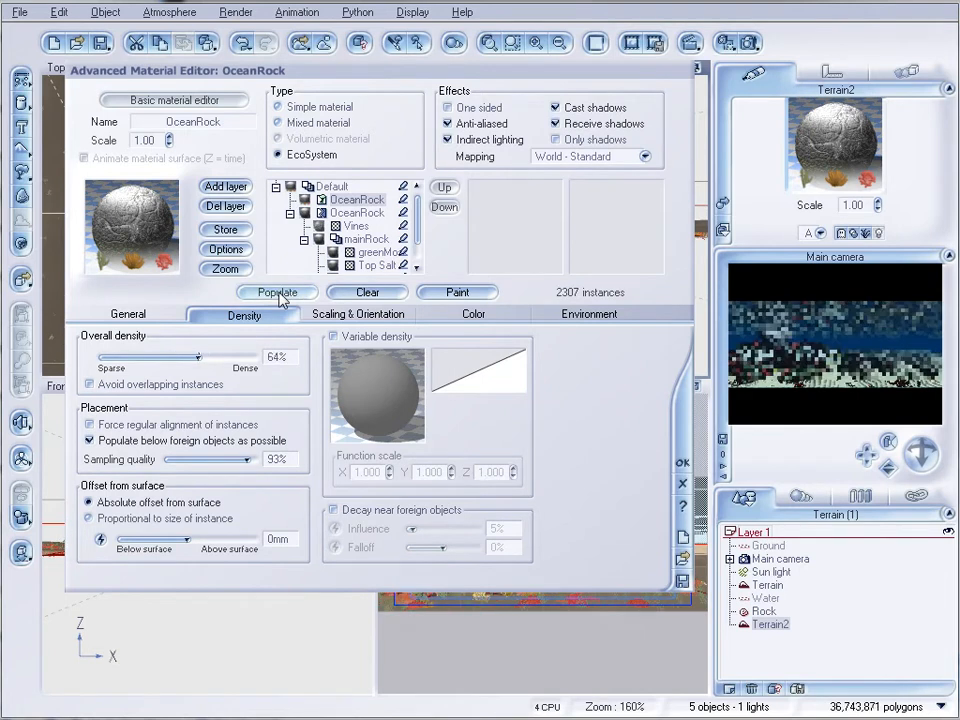
pyautogui.moveTo(198, 357); pyautogui.dragTo(211, 357)
pyautogui.click(292, 294)
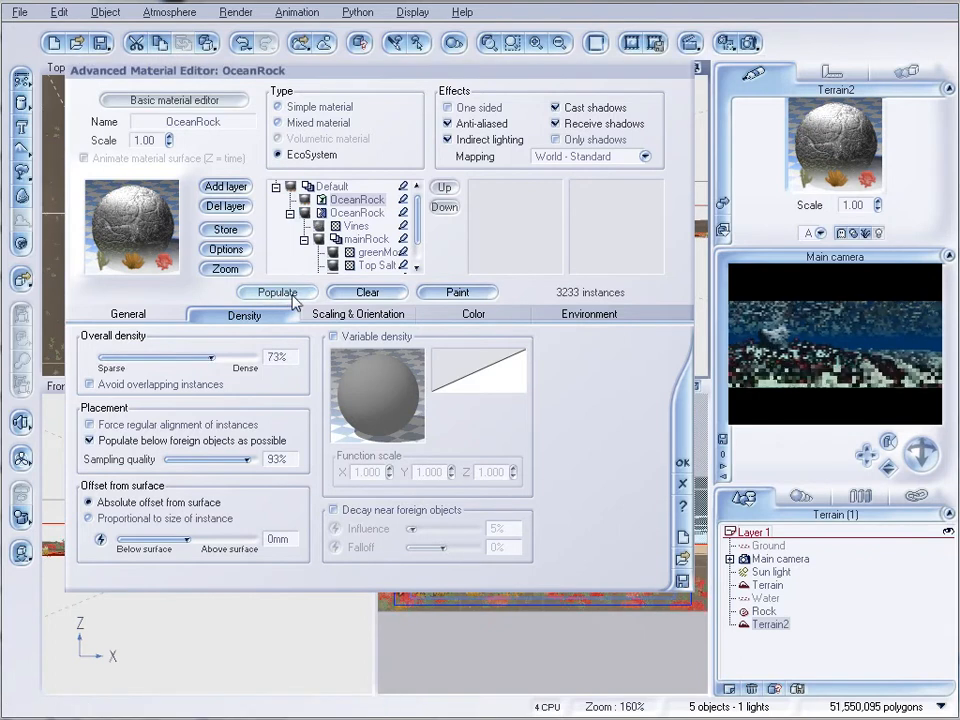
pyautogui.moveTo(211, 357); pyautogui.dragTo(206, 357)
pyautogui.click(279, 293)
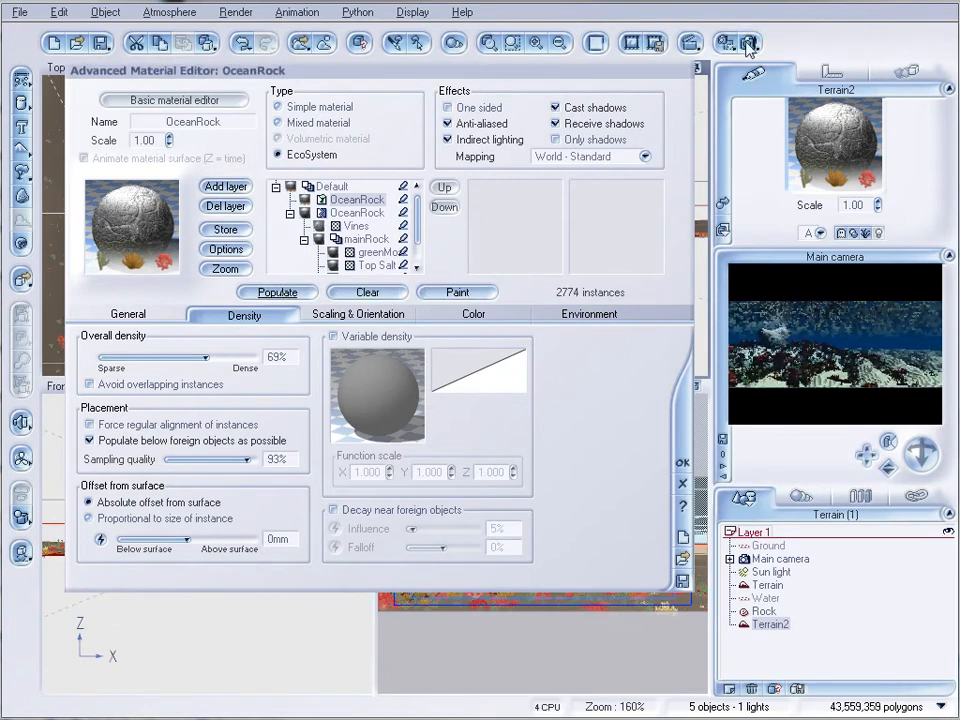
pyautogui.click(684, 463)
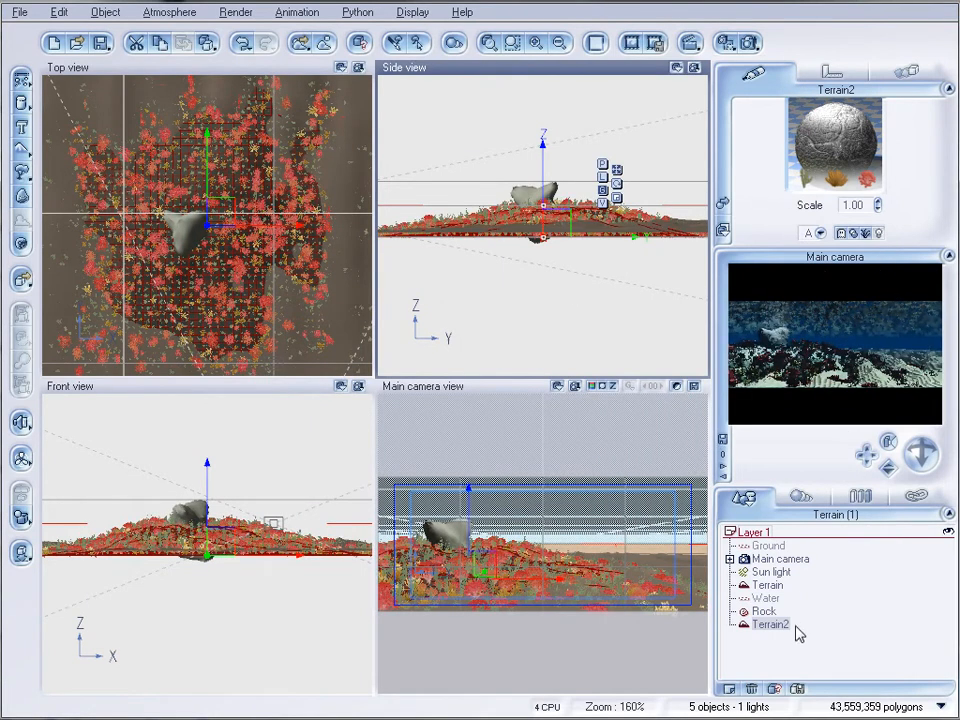
# Apply the Tropical water material from the Liquids collection to the water plane
pyautogui.click(765, 598)
pyautogui.click(723, 207)
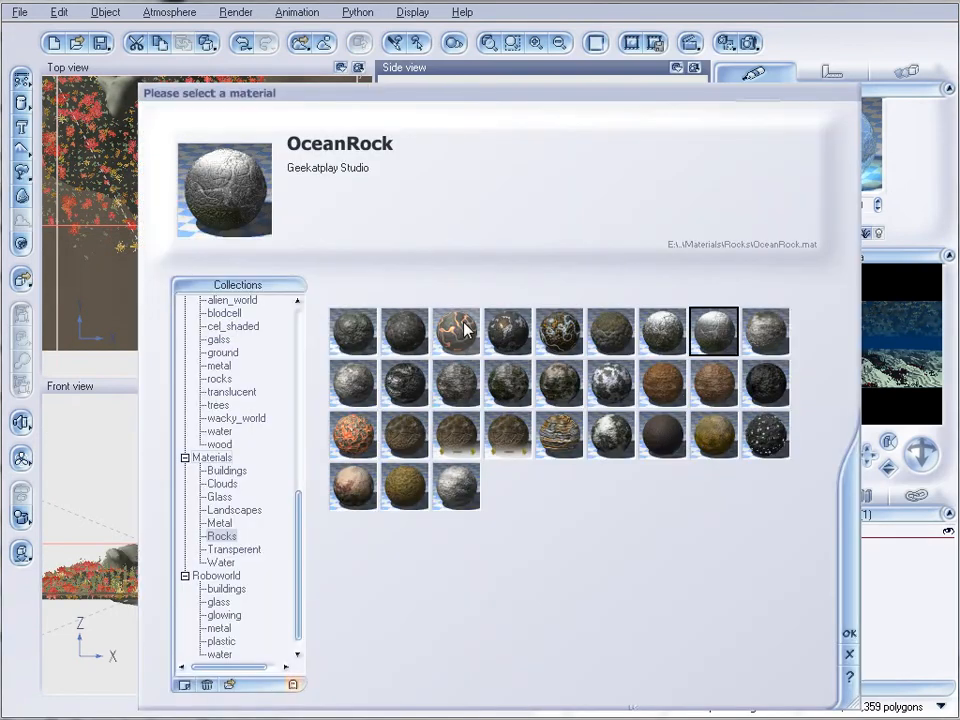
pyautogui.moveTo(300, 574); pyautogui.dragTo(303, 393)
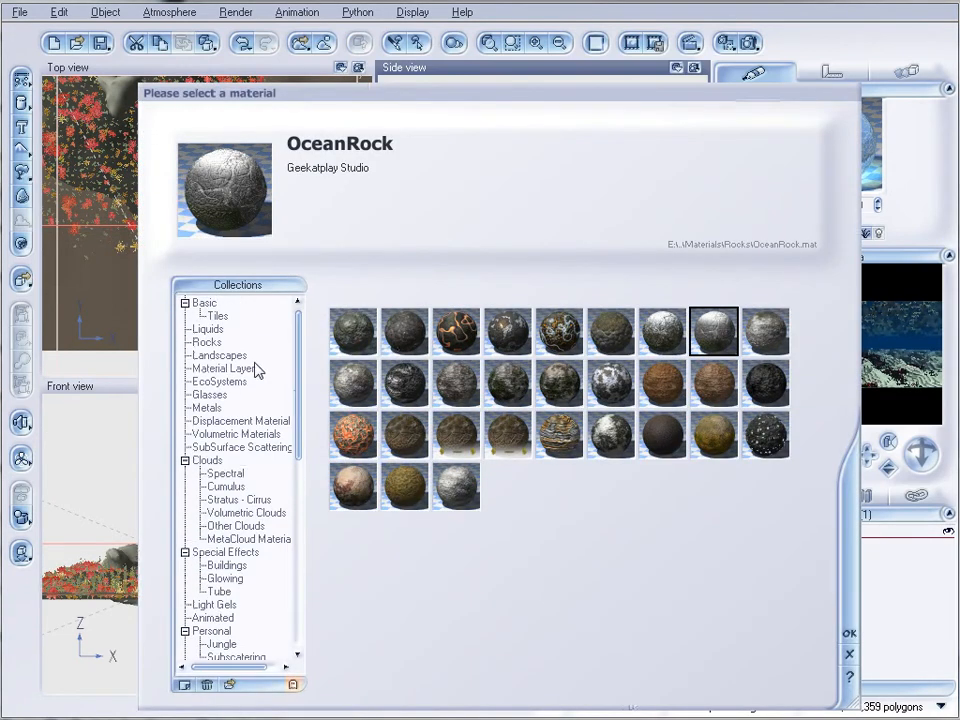
pyautogui.click(205, 342)
pyautogui.click(205, 329)
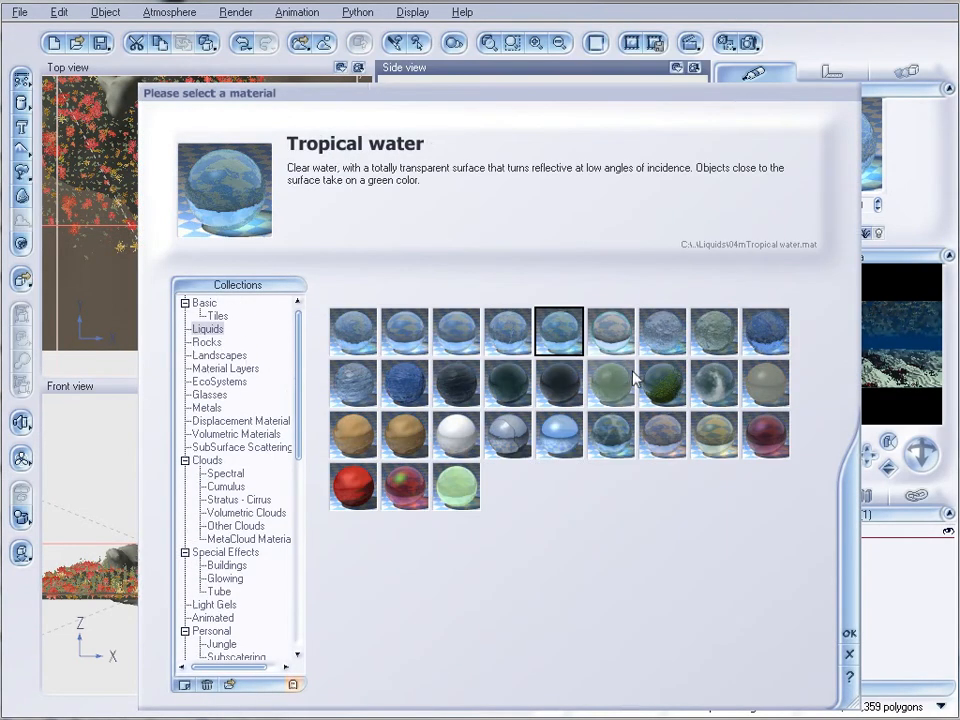
pyautogui.click(848, 635)
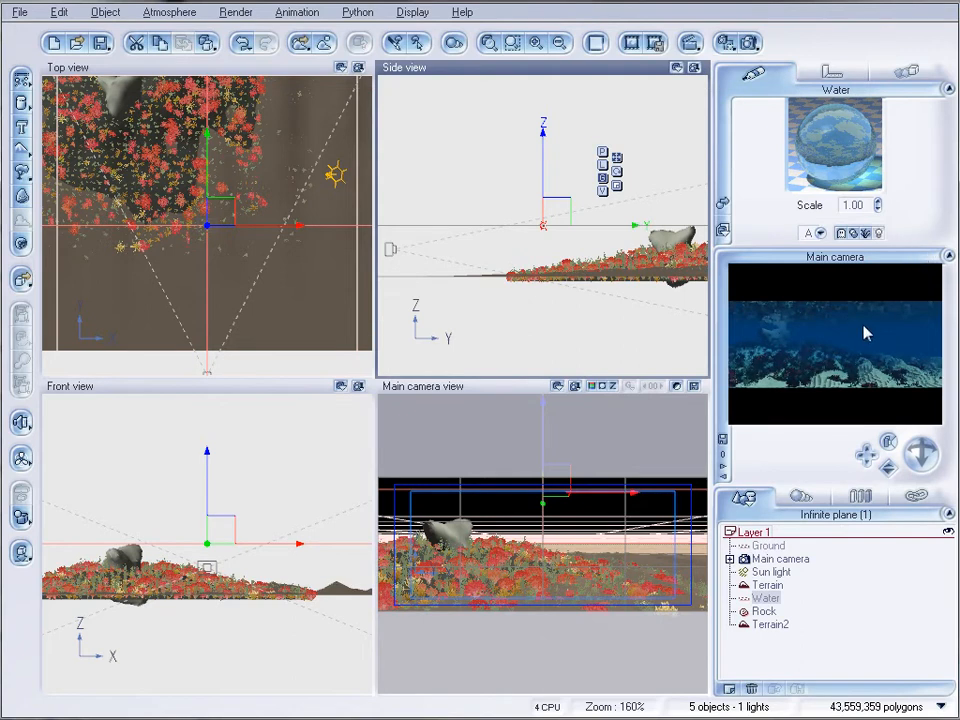
# Add a quadratic spotlight high above the water near the sun's side, tilted toward the reef, with power 130 and volumetric lighting
pyautogui.moveTo(572, 268); pyautogui.dragTo(529, 283, button='right')
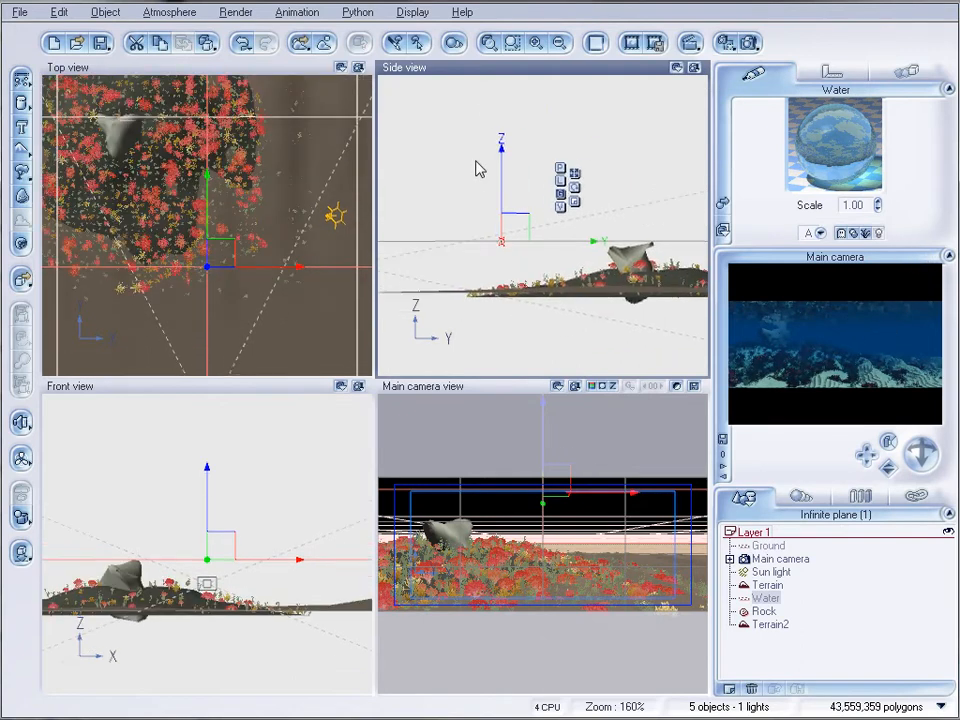
pyautogui.click(16, 424)
pyautogui.moveTo(563, 202); pyautogui.dragTo(596, 125)
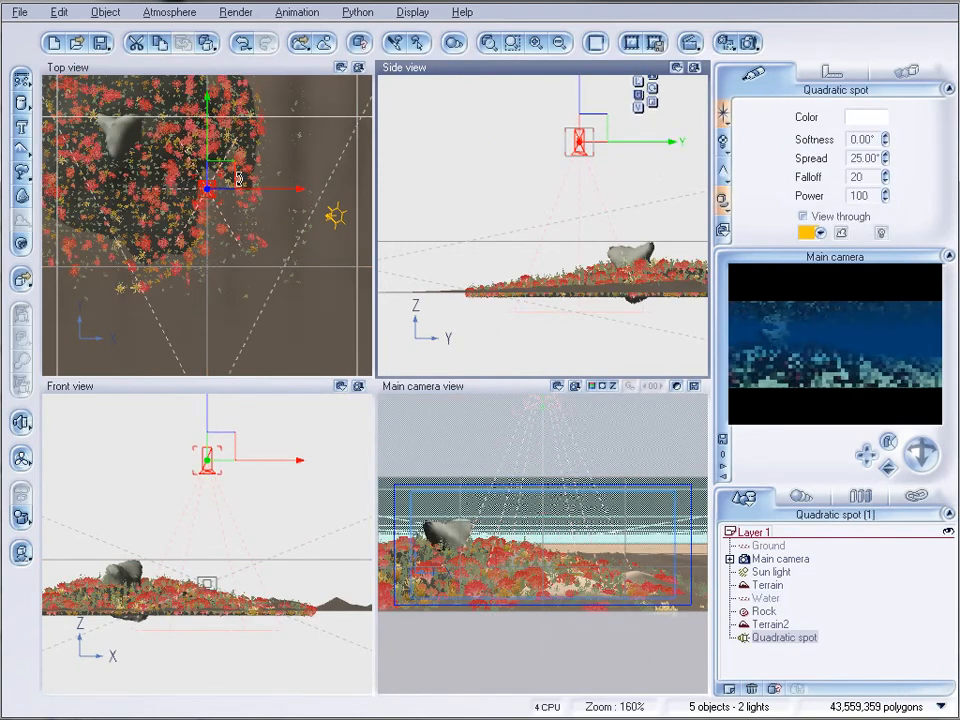
pyautogui.moveTo(222, 172); pyautogui.dragTo(349, 193)
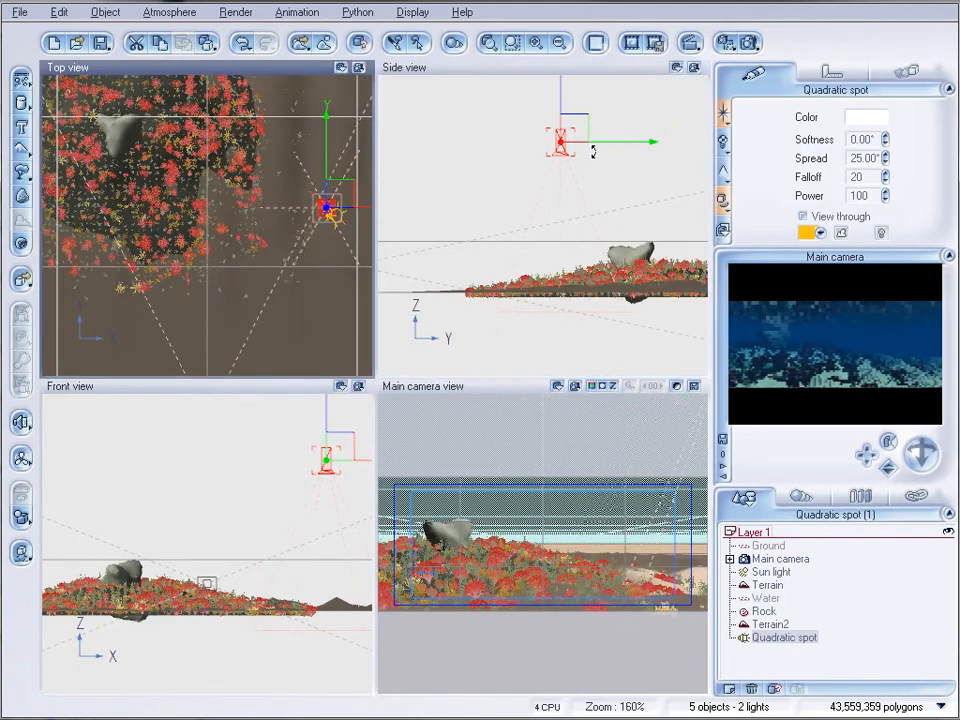
pyautogui.moveTo(356, 458)
pyautogui.mouseDown()
pyautogui.moveTo(360, 439)
pyautogui.moveTo(365, 463)
pyautogui.mouseUp()
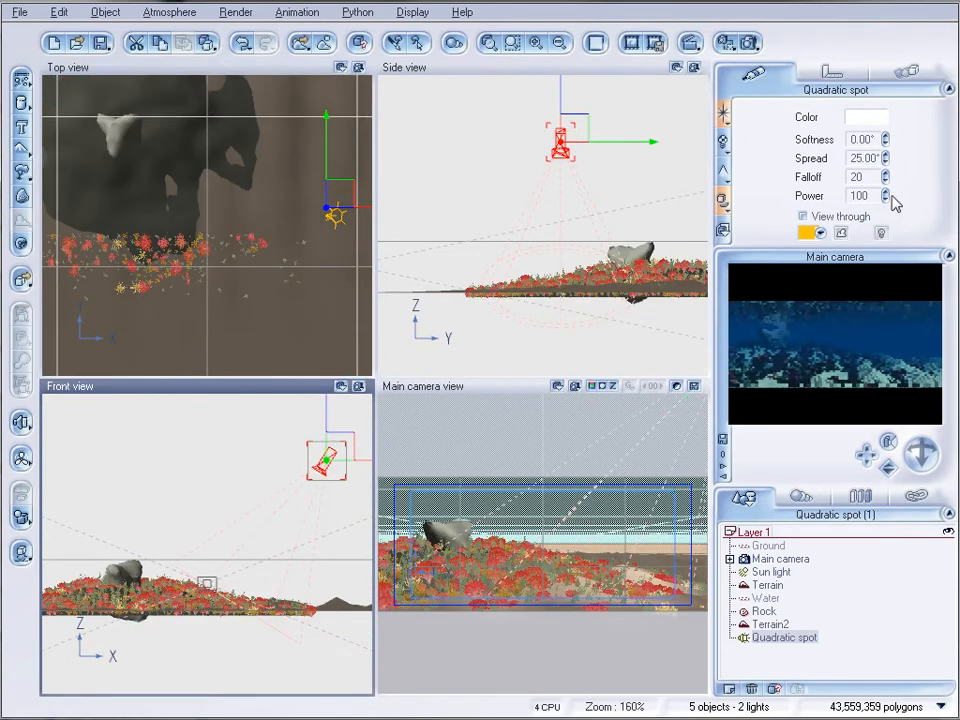
pyautogui.moveTo(886, 197); pyautogui.dragTo(886, 172)
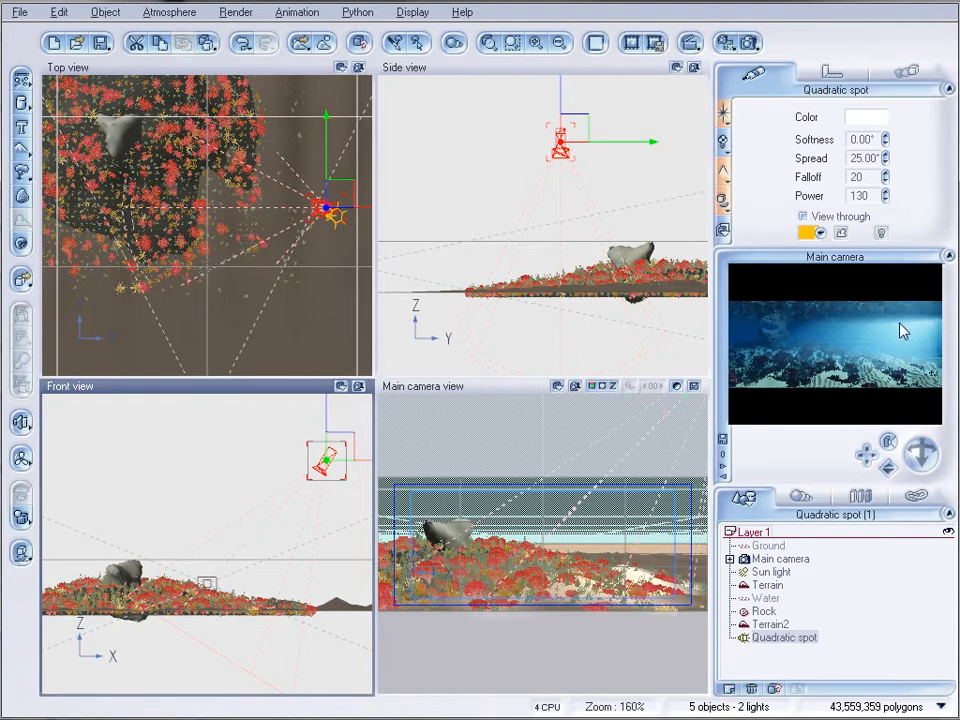
# Open the quadratic spotlight's volumetric settings for editing and enable a light gel on the light
pyautogui.click(722, 183)
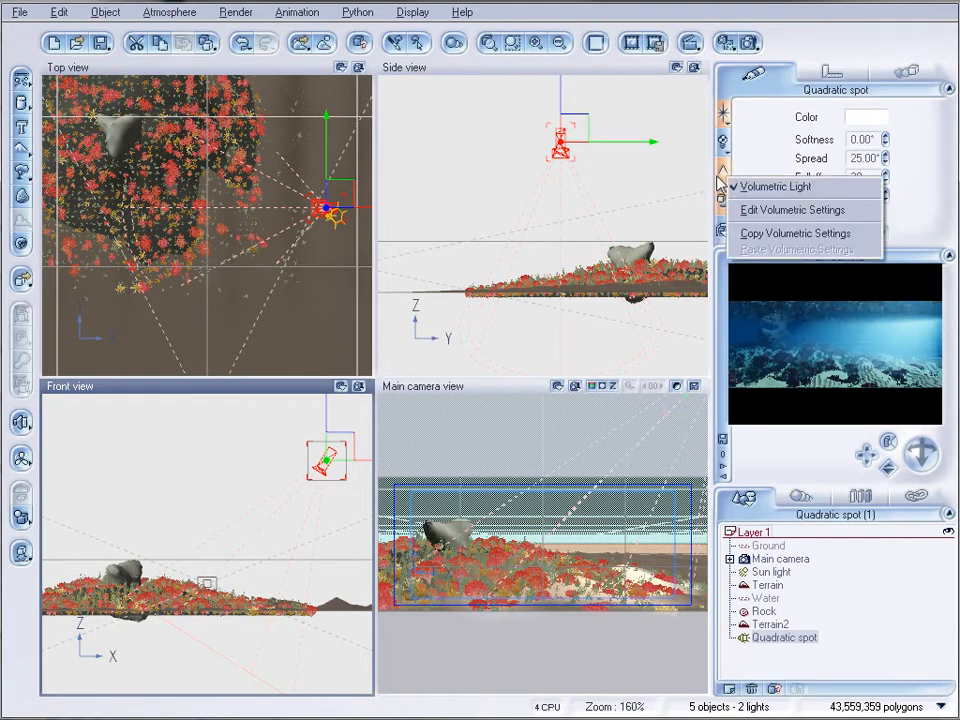
pyautogui.click(785, 208)
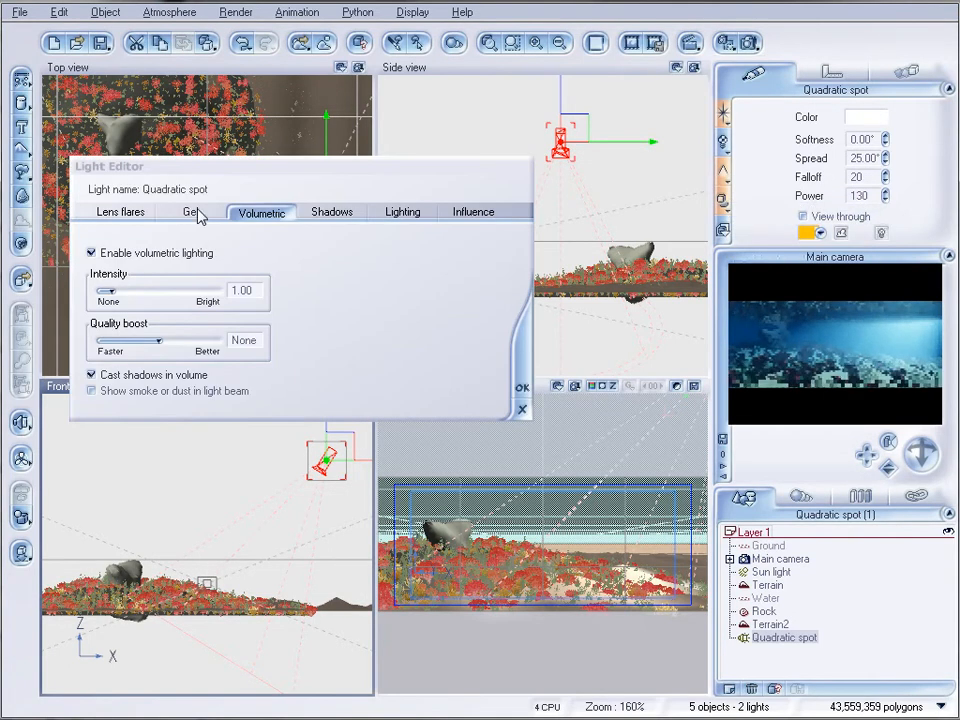
pyautogui.click(191, 212)
pyautogui.click(222, 242)
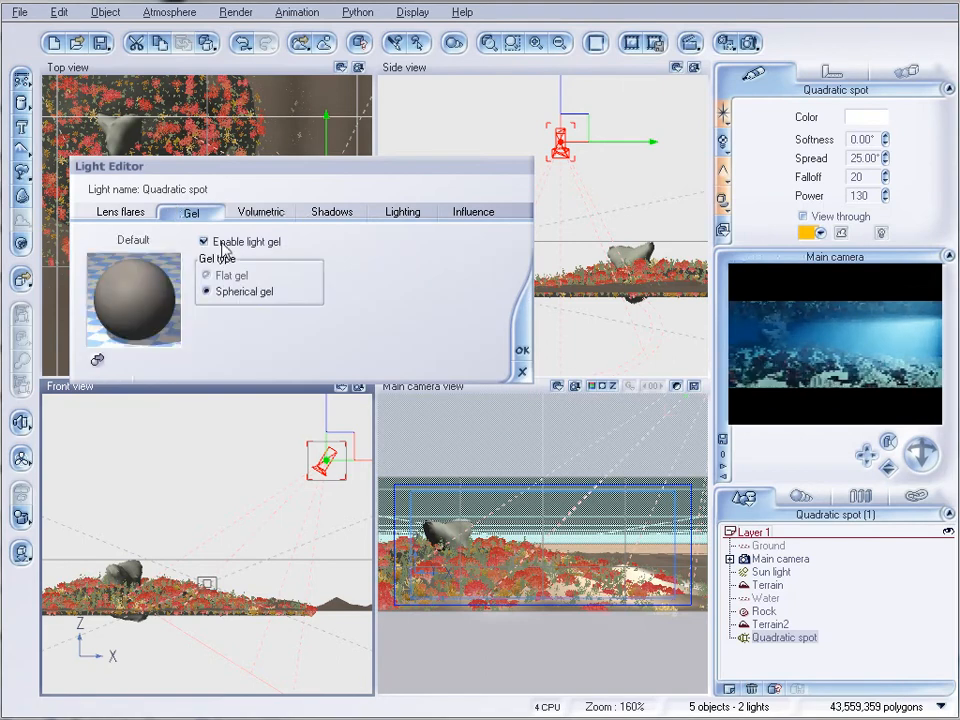
# Load the Caustics 2 Gel material from the Light Gels collection as the spotlight's gel
pyautogui.doubleClick(147, 311)
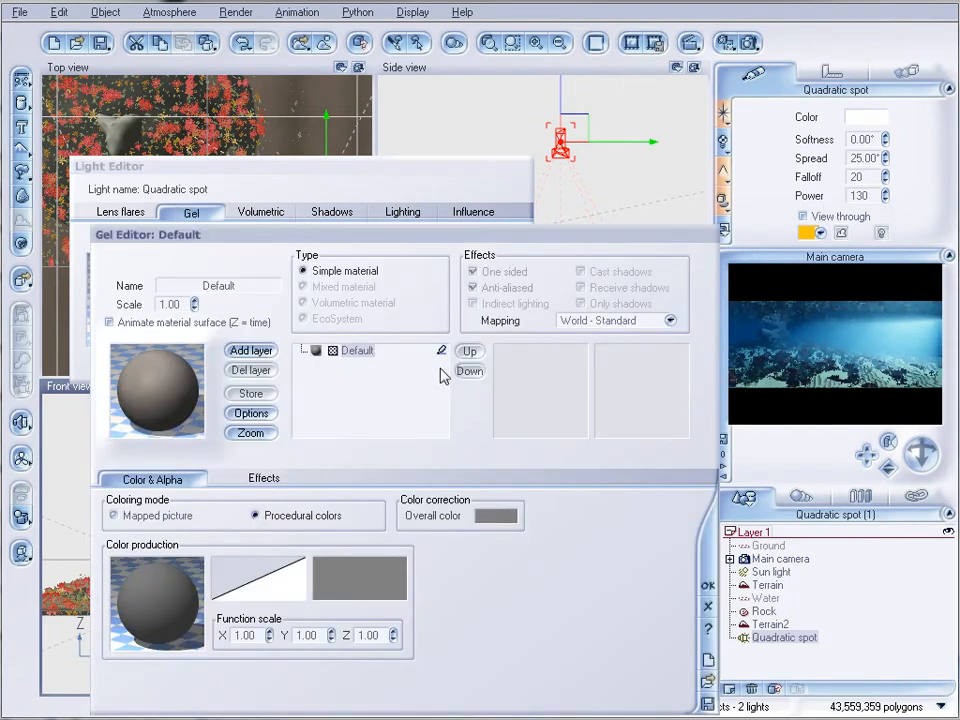
pyautogui.click(186, 402)
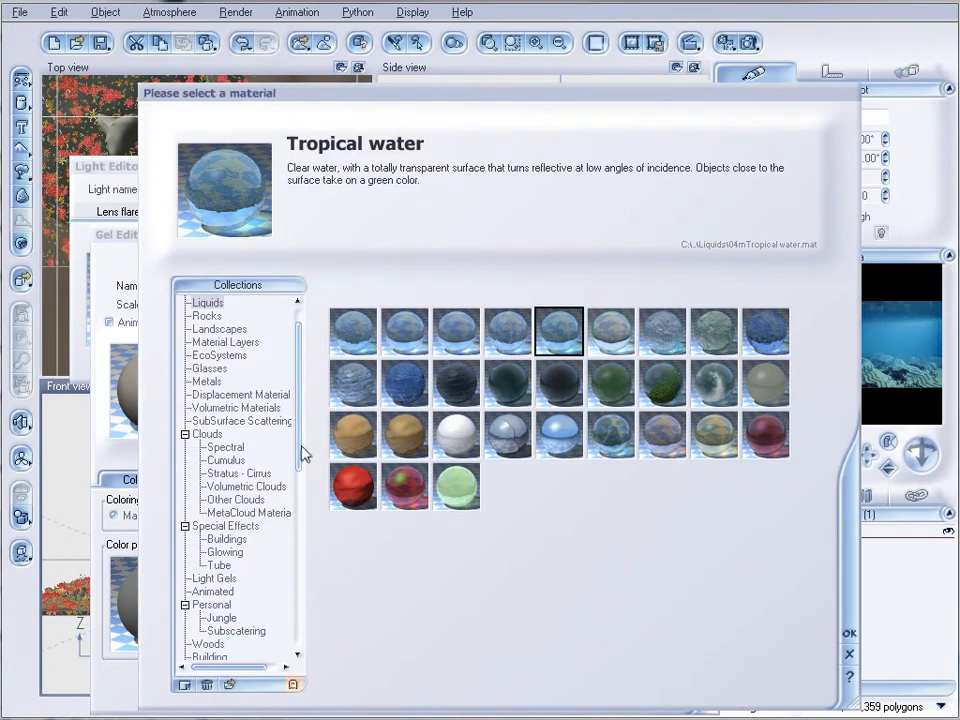
pyautogui.scroll(-2, 302, 476)
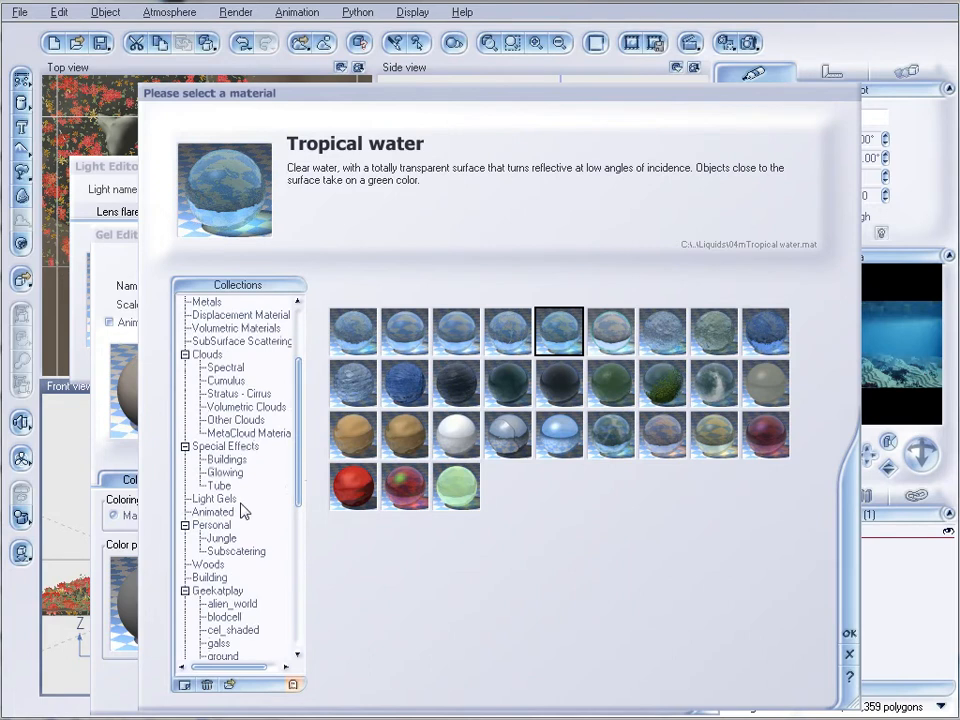
pyautogui.click(225, 498)
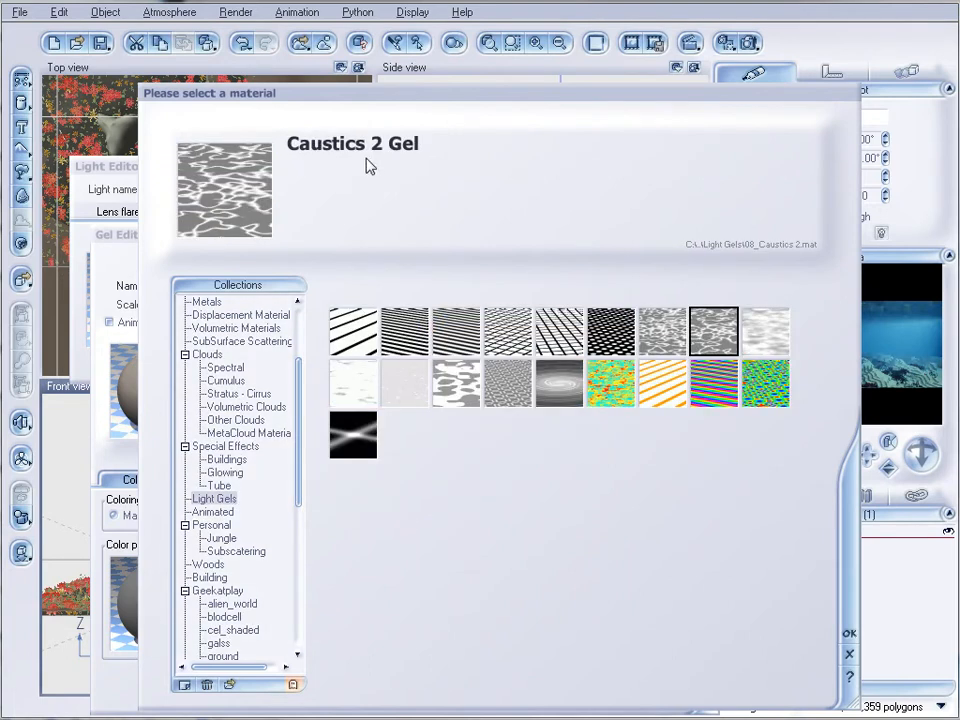
pyautogui.click(849, 635)
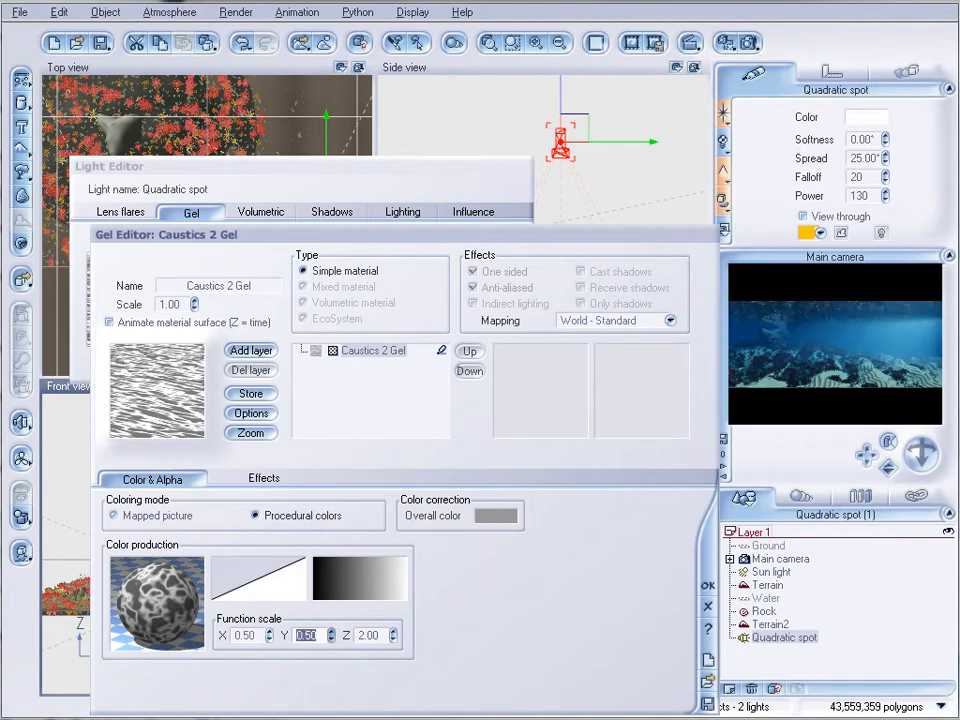
# Set the gel's function scale to 0.50 on all axes and darken its color filter with a keypoint at about X 0.67, Y 0.06
pyautogui.click(393, 639)
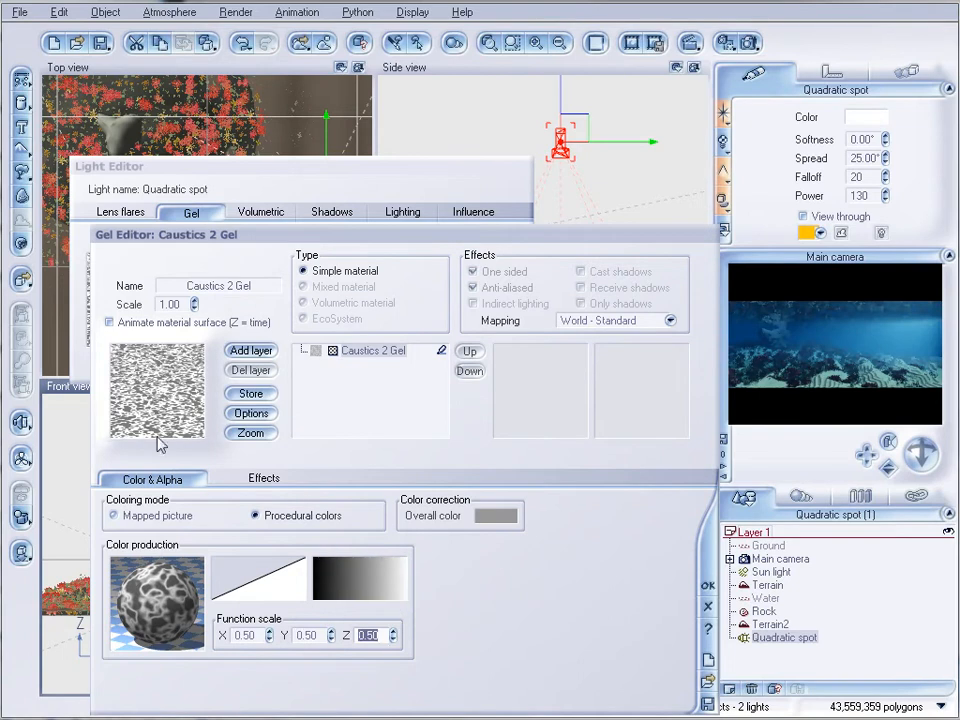
pyautogui.rightClick(270, 580)
pyautogui.click(292, 589)
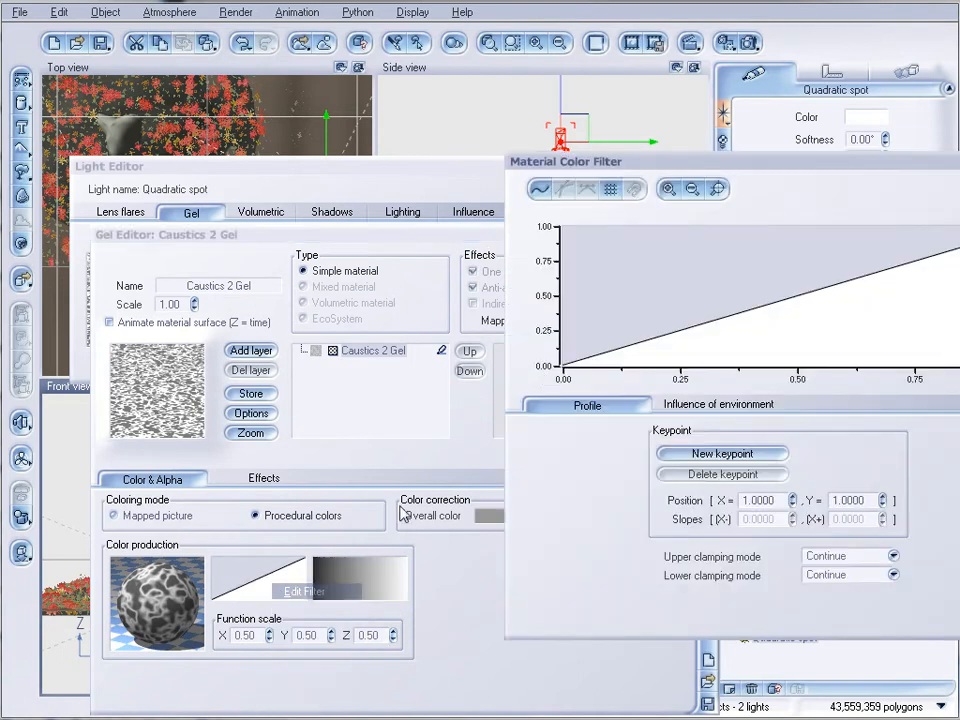
pyautogui.click(754, 306)
pyautogui.moveTo(754, 306); pyautogui.dragTo(842, 338)
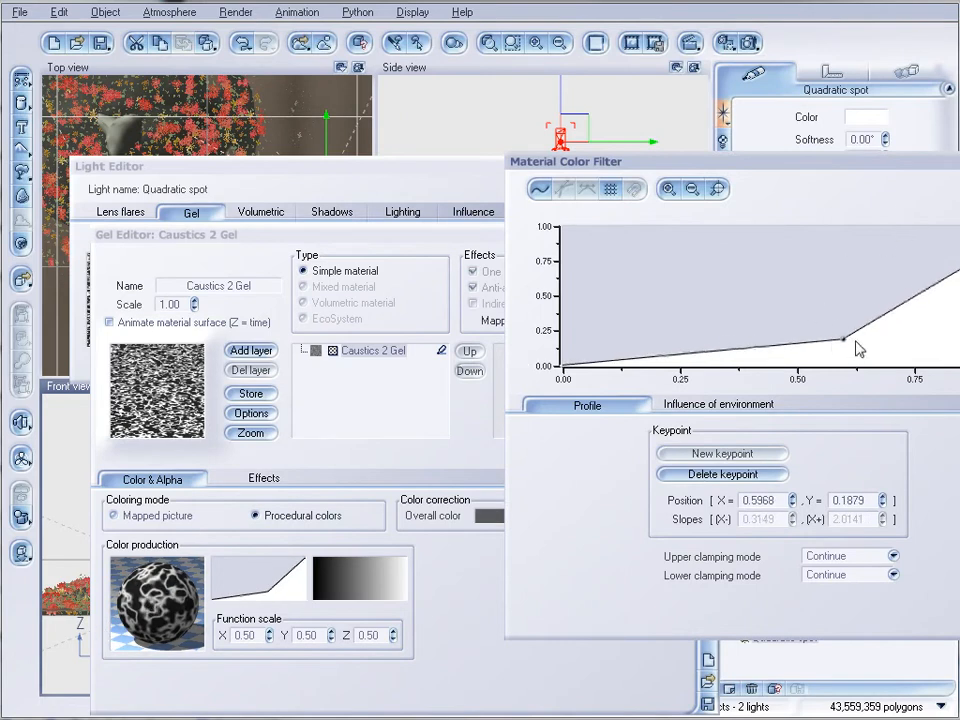
pyautogui.moveTo(842, 348); pyautogui.dragTo(879, 357)
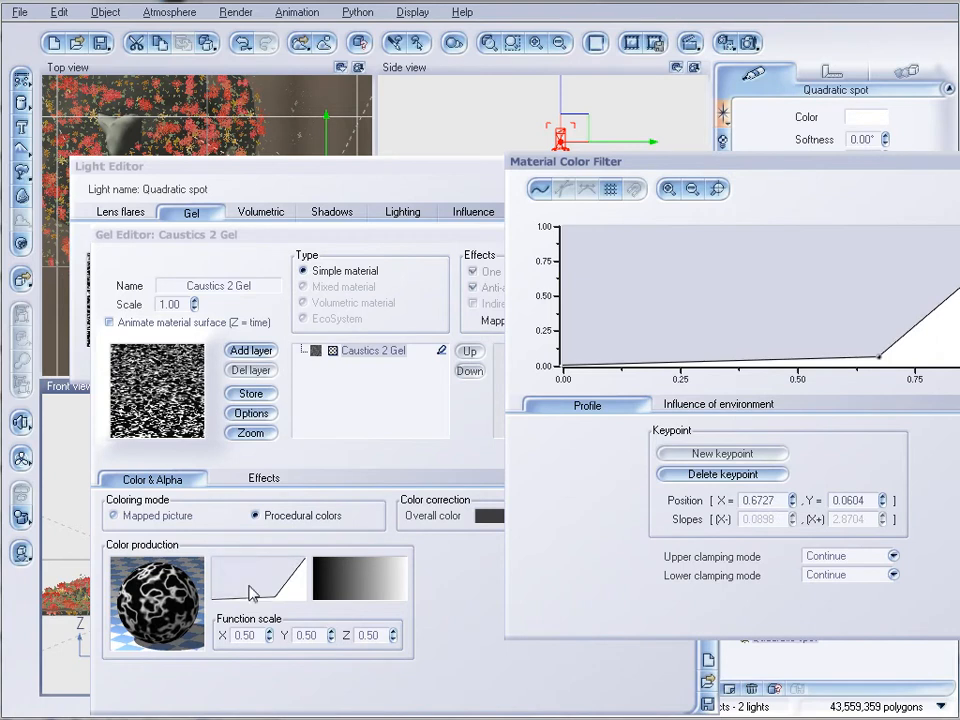
pyautogui.click(959, 508)
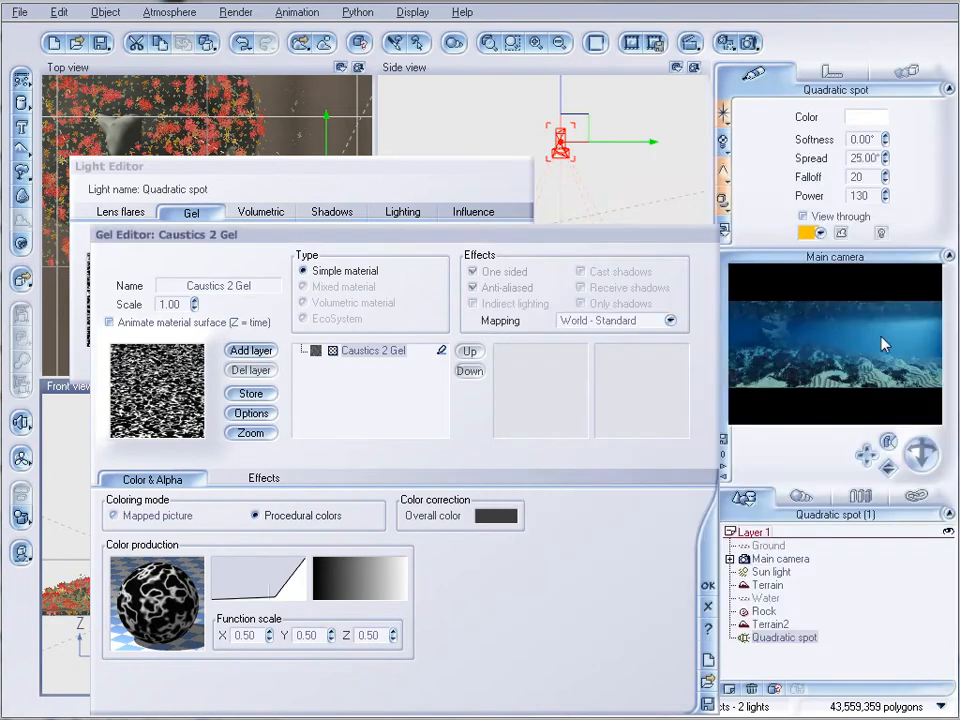
pyautogui.click(707, 585)
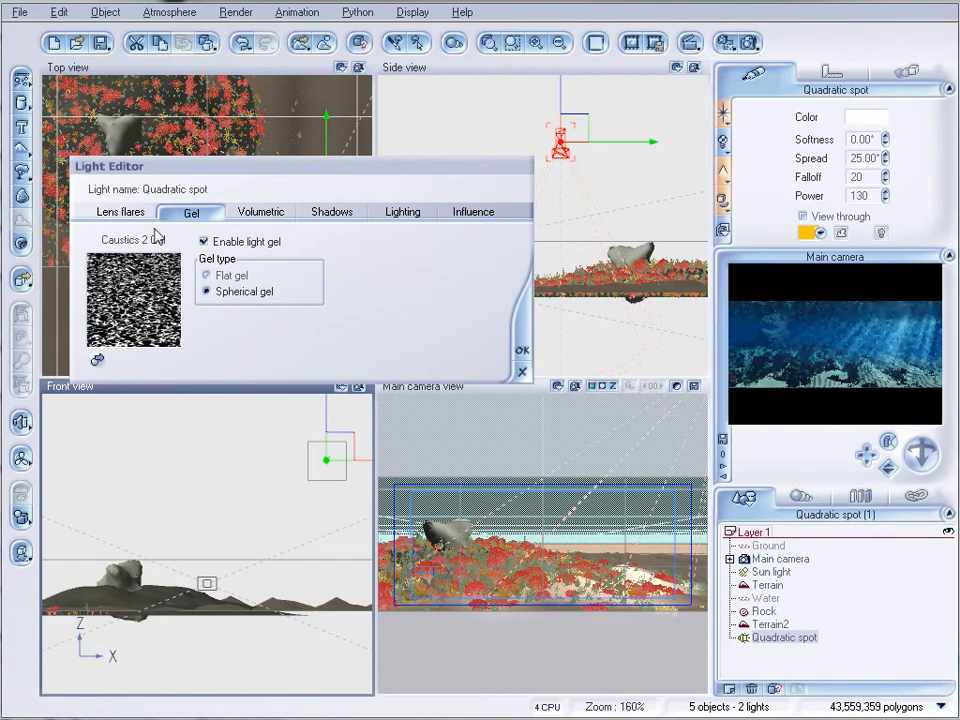
# Review the spotlight's volumetric, shadow and lighting attenuation settings, and accept the light with its gel
pyautogui.click(261, 212)
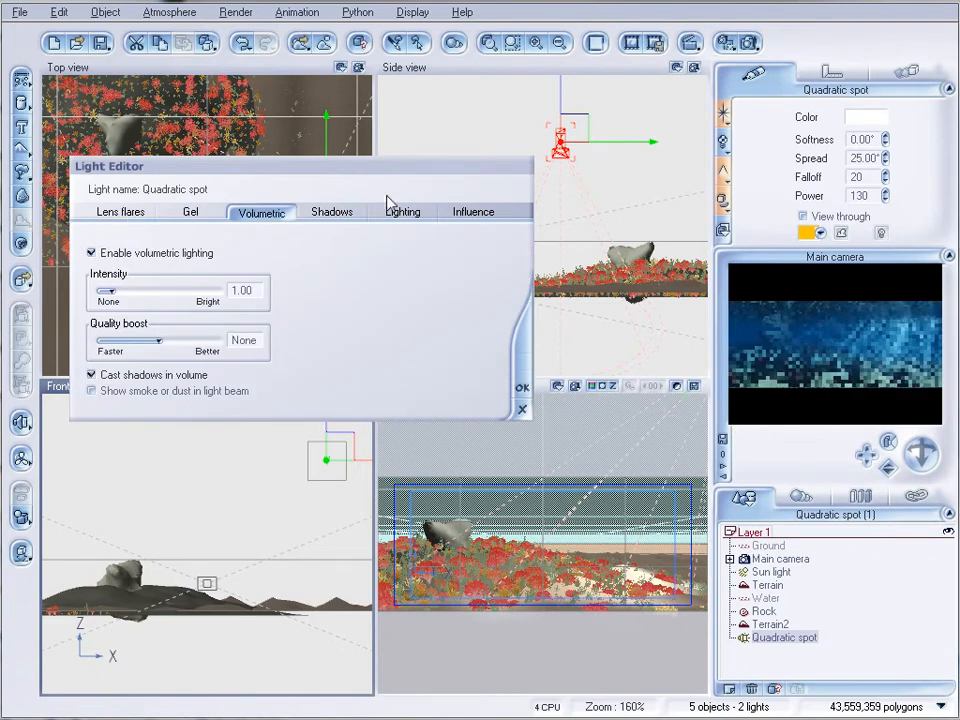
pyautogui.click(334, 214)
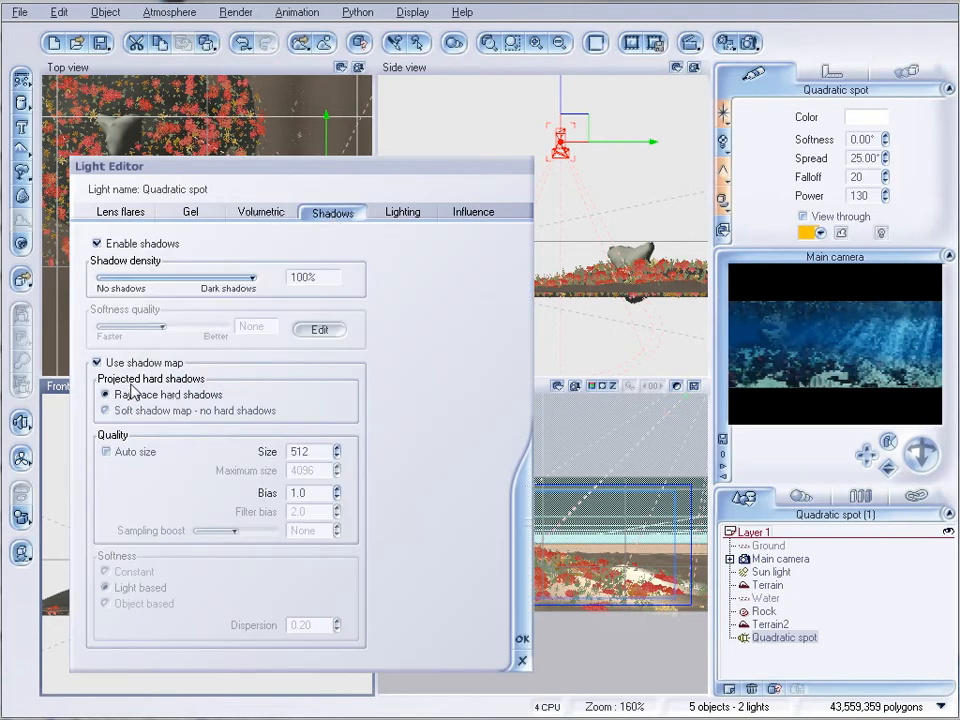
pyautogui.click(404, 214)
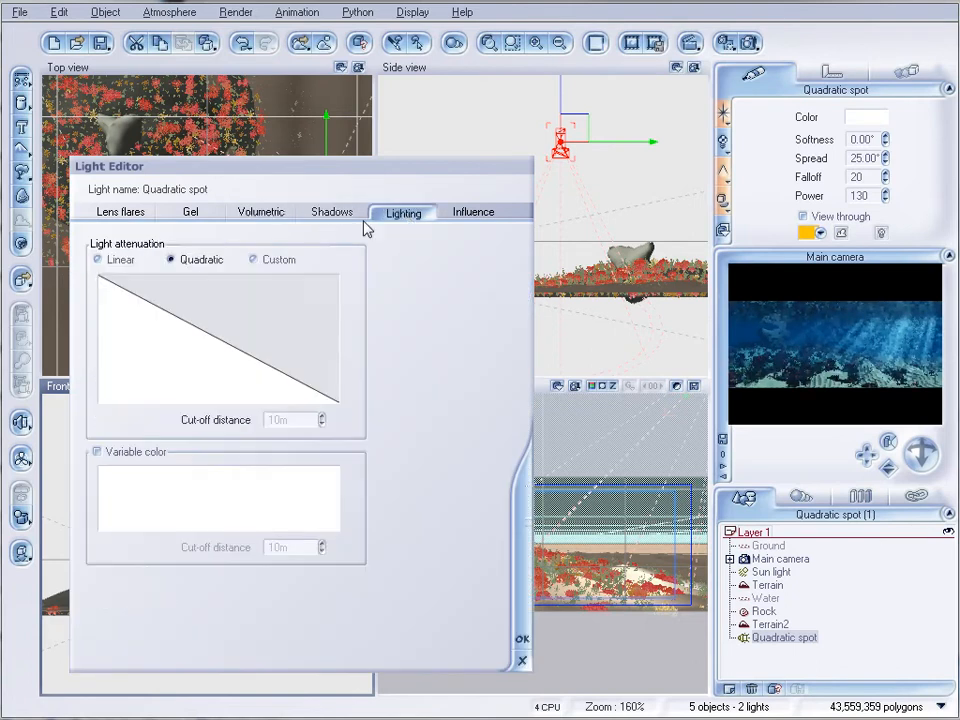
pyautogui.click(521, 638)
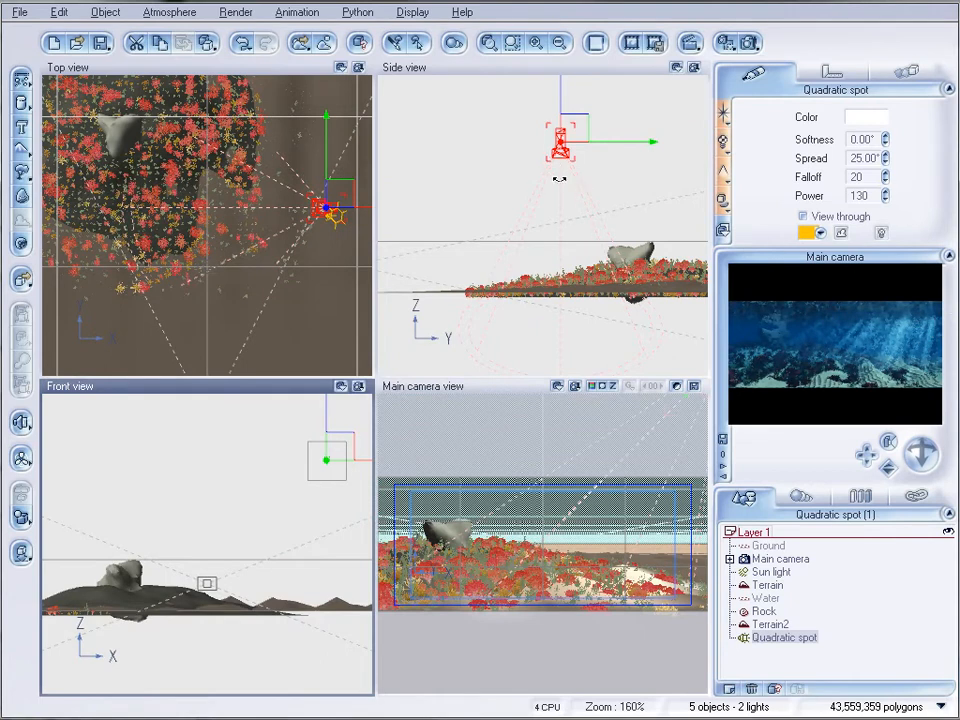
# Widen the spotlight's spread to 45° and run a test render of the main camera view
pyautogui.moveTo(885, 162); pyautogui.dragTo(885, 142)
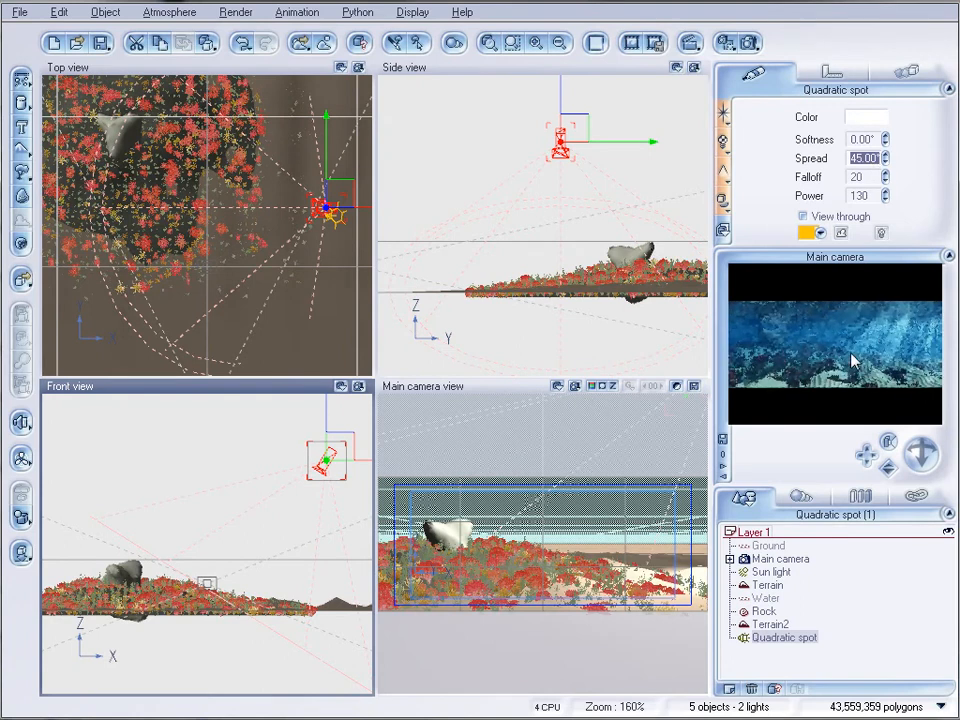
pyautogui.click(749, 41)
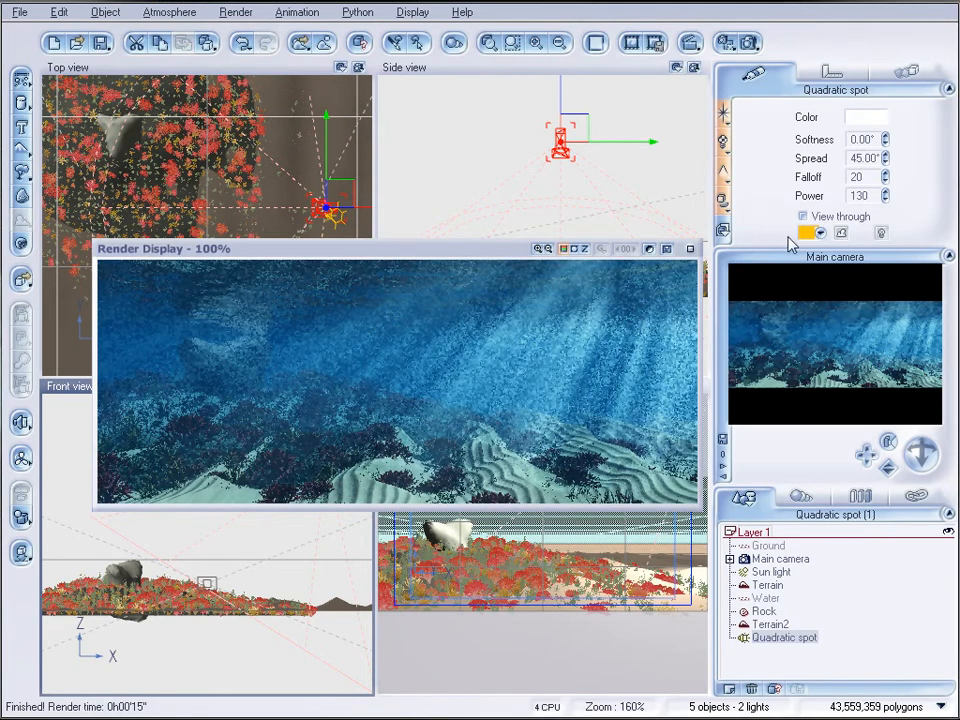
pyautogui.click(688, 249)
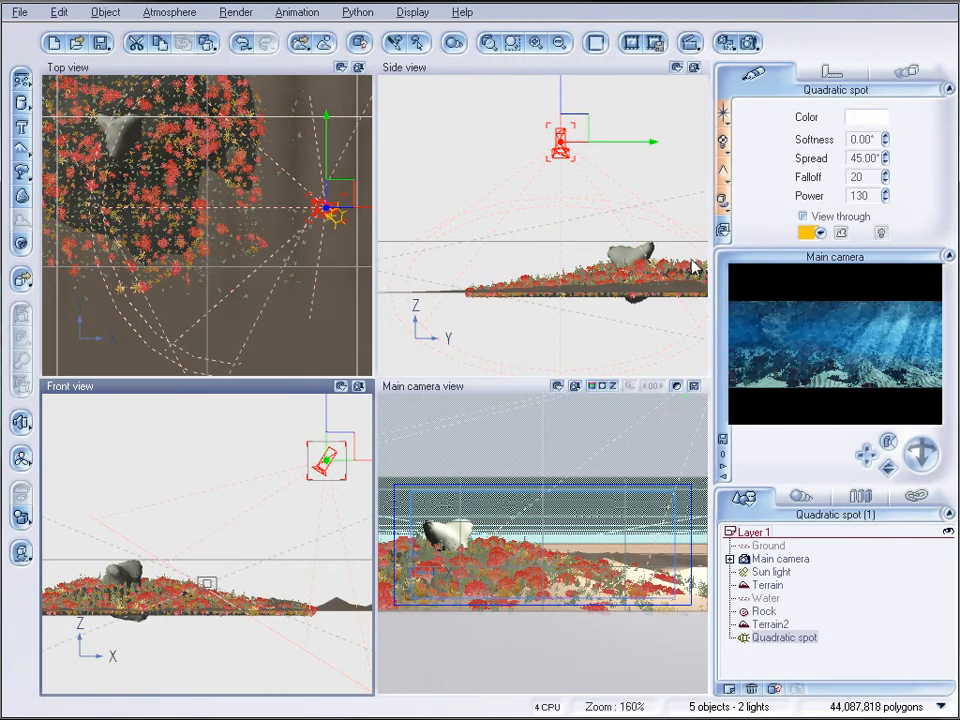
# Clear up the water plane's Tropical water material by setting its transparency fading out to 32%
pyautogui.click(766, 598)
pyautogui.doubleClick(829, 165)
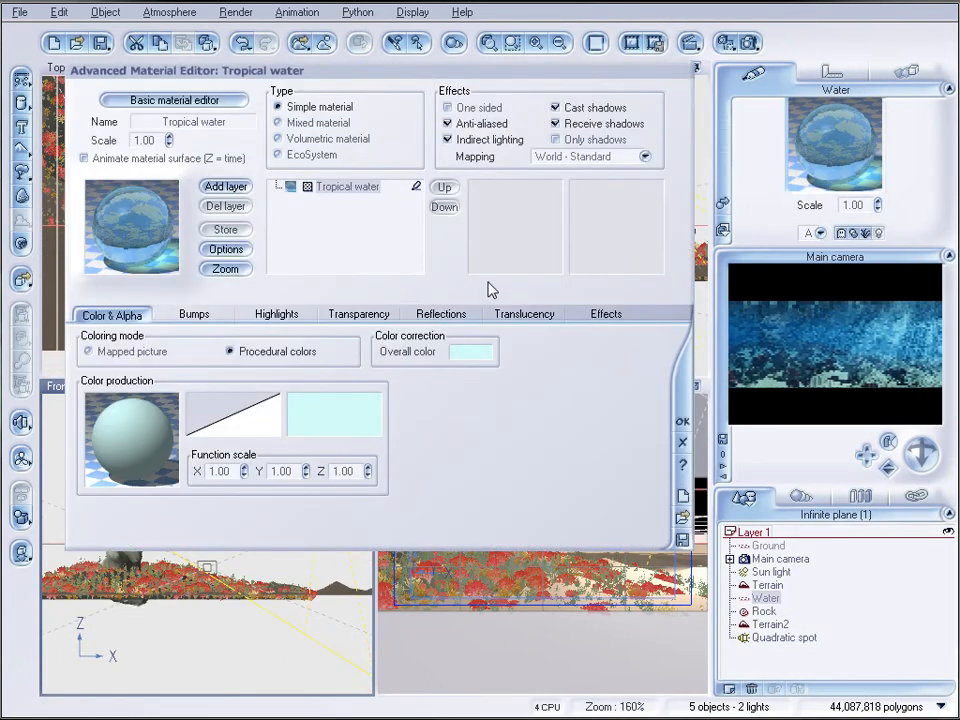
pyautogui.click(358, 315)
pyautogui.moveTo(328, 402); pyautogui.dragTo(307, 401)
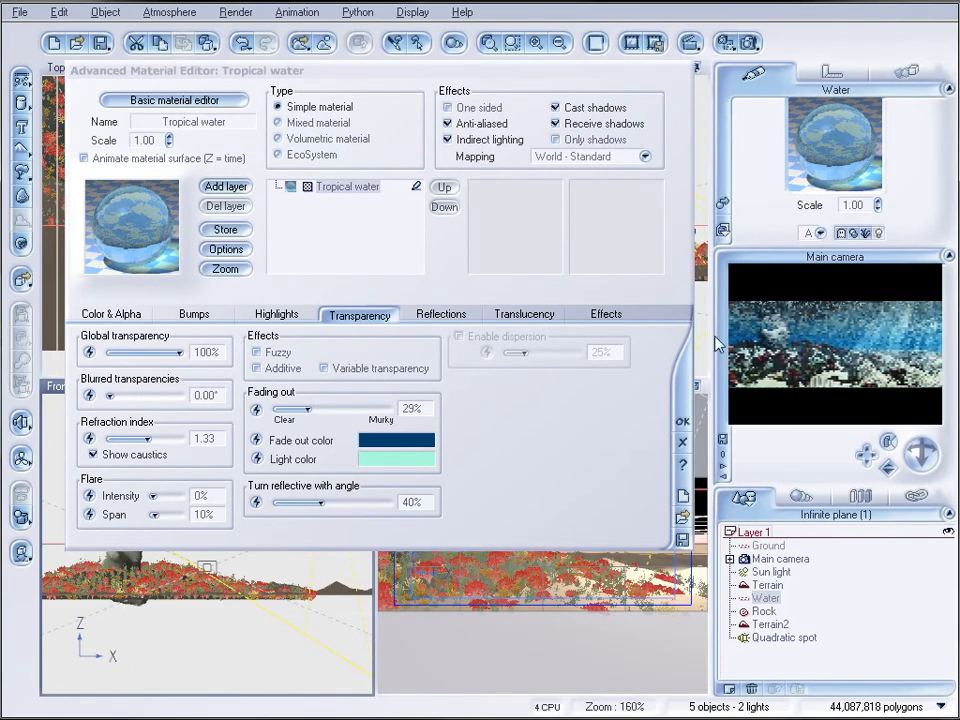
pyautogui.moveTo(307, 409); pyautogui.dragTo(312, 409)
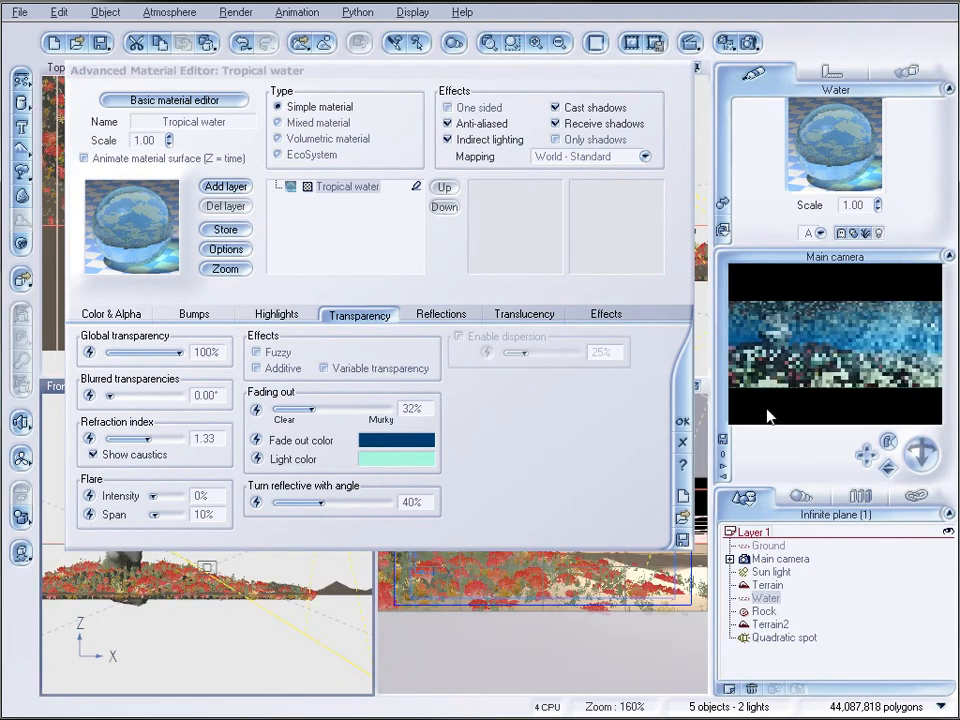
pyautogui.click(684, 444)
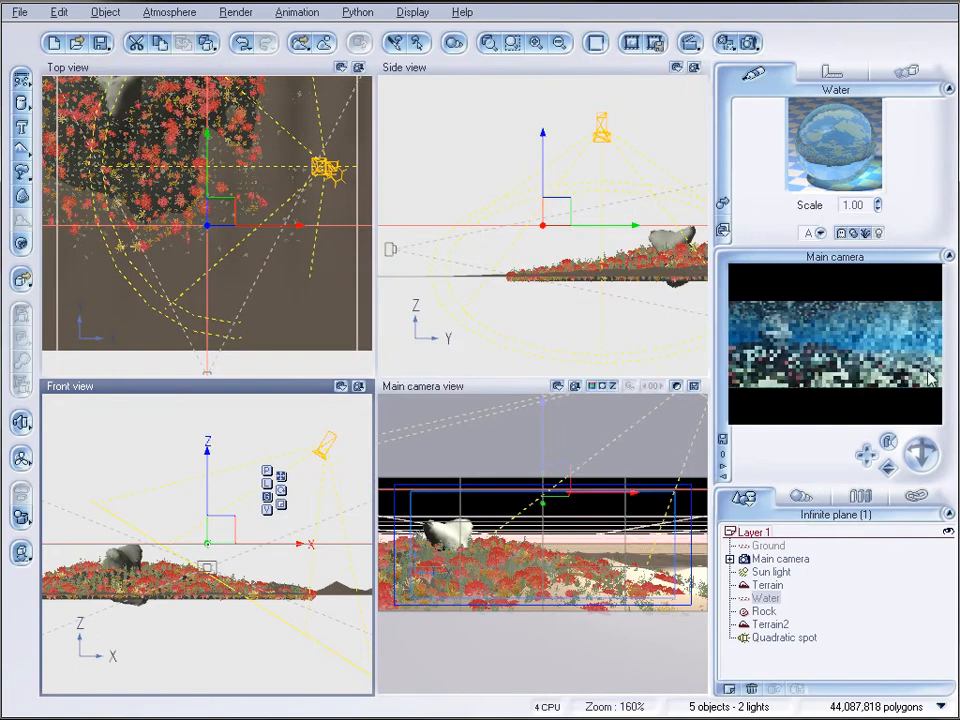
# Add a Red Coral plant and place it close to the camera, raised into the left foreground of the camera view
pyautogui.click(222, 216)
pyautogui.click(244, 285)
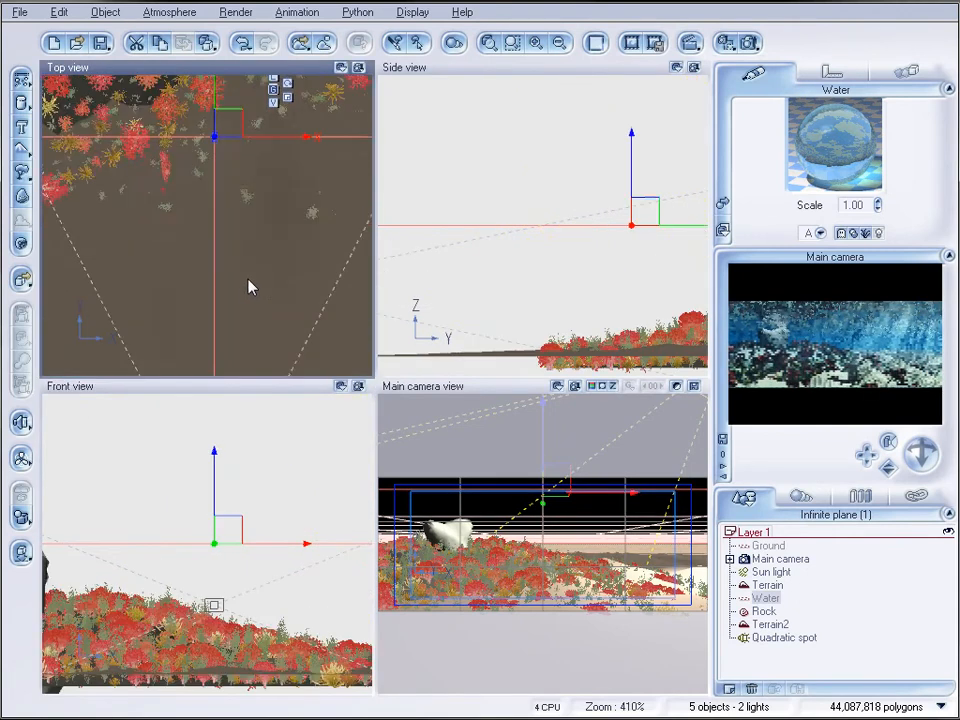
pyautogui.click(24, 176)
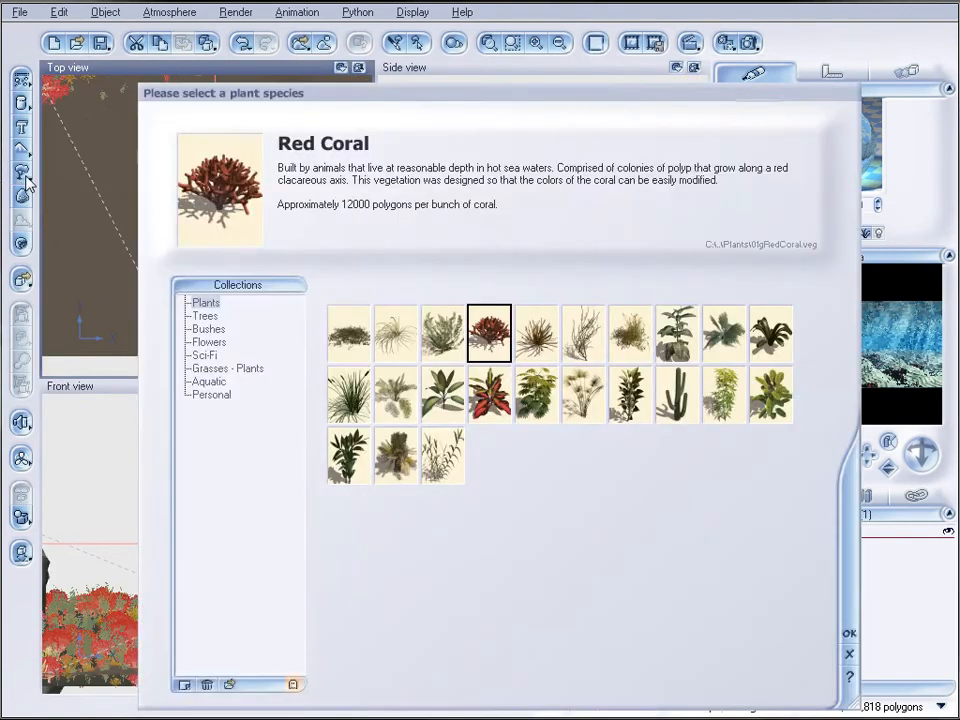
pyautogui.click(848, 633)
pyautogui.moveTo(218, 213); pyautogui.dragTo(183, 287)
pyautogui.click(475, 336)
pyautogui.moveTo(475, 336); pyautogui.dragTo(500, 328)
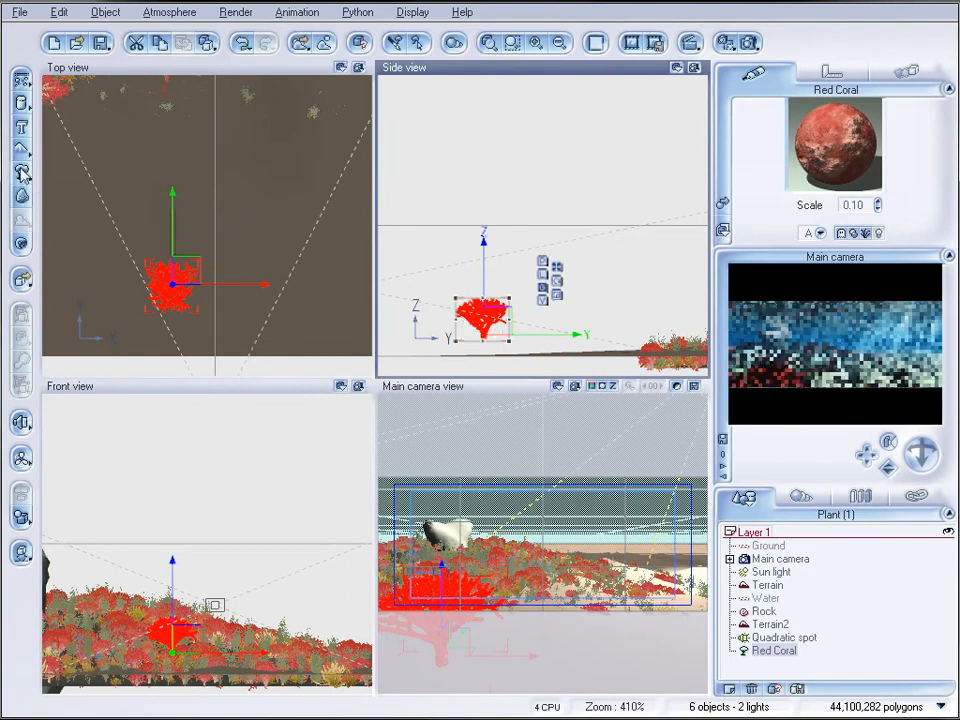
# Add a Sea Weed plant and raise it into the right foreground of the camera view, beside the coral
pyautogui.click(24, 176)
pyautogui.click(579, 349)
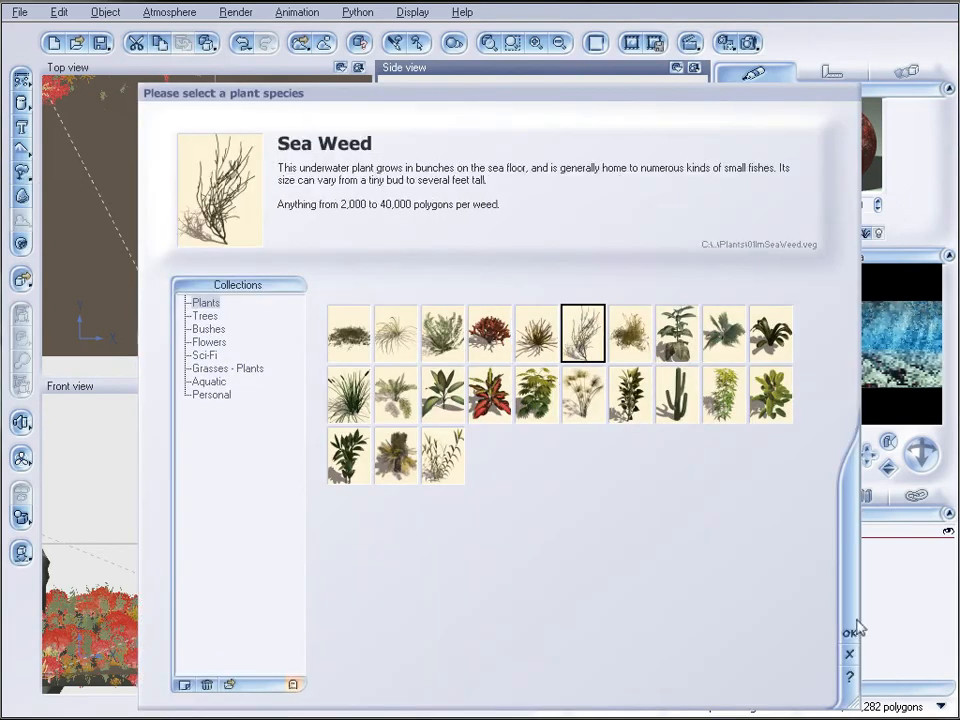
pyautogui.click(848, 633)
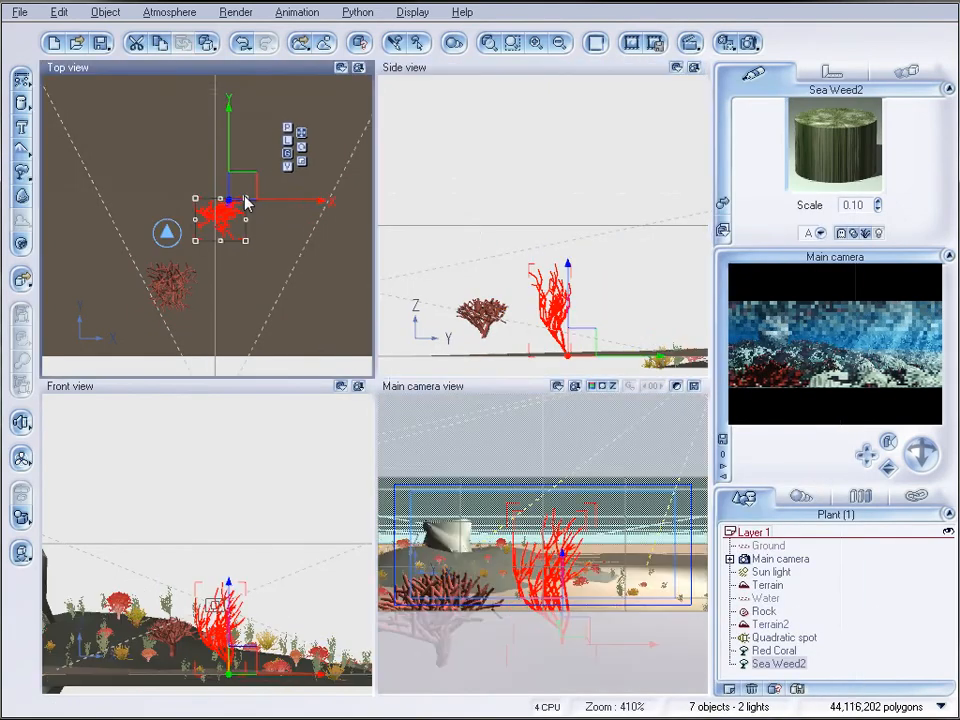
pyautogui.moveTo(242, 189); pyautogui.dragTo(287, 285)
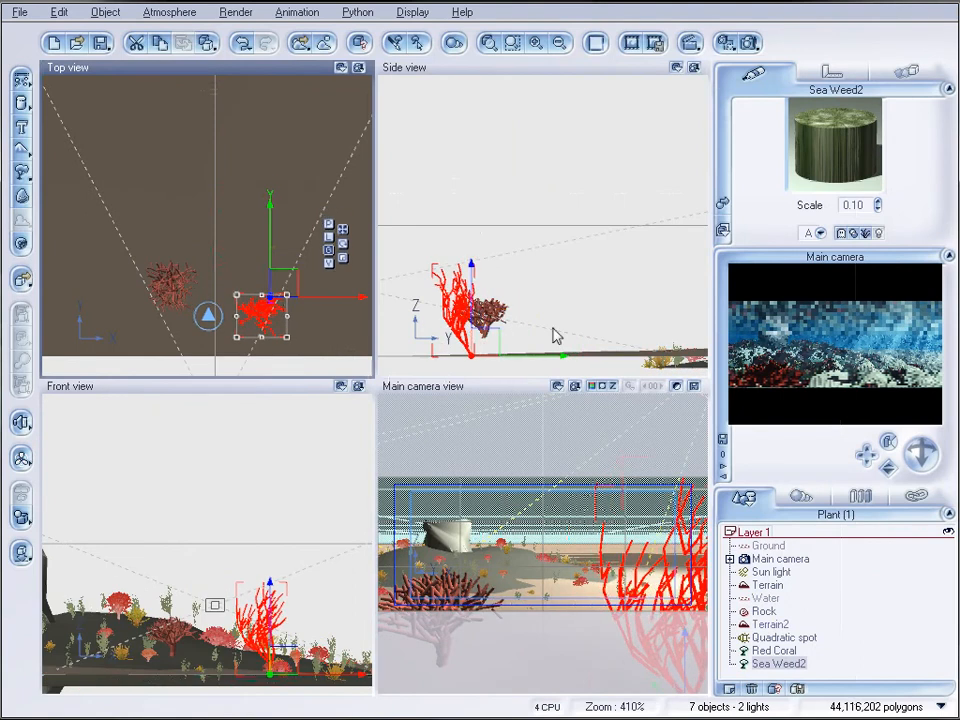
pyautogui.click(462, 328)
pyautogui.moveTo(462, 328); pyautogui.dragTo(467, 317)
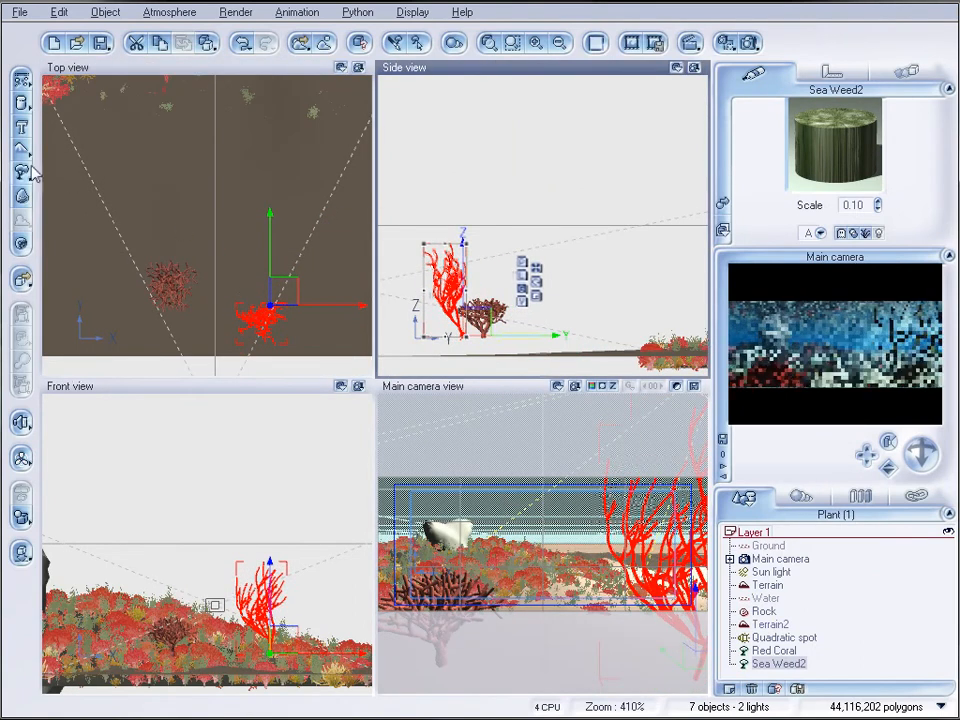
# Add a second Sea Weed plant and place it slightly behind the first one, within the camera's view
pyautogui.click(22, 172)
pyautogui.click(228, 230)
pyautogui.moveTo(228, 230); pyautogui.dragTo(233, 224)
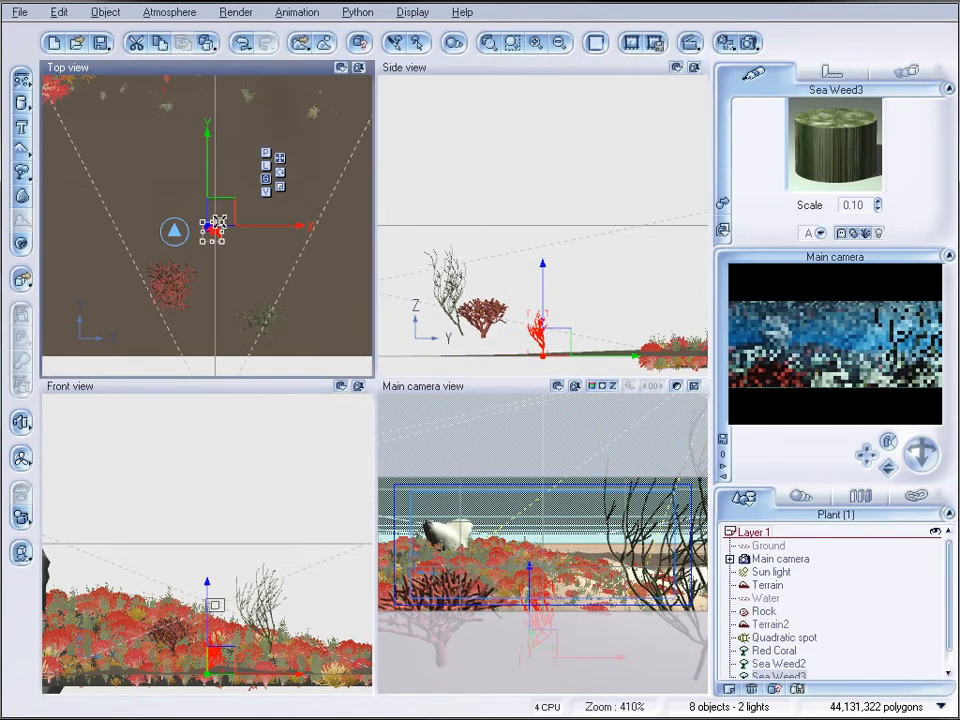
pyautogui.click(555, 345)
pyautogui.moveTo(555, 345); pyautogui.dragTo(510, 335)
pyautogui.moveTo(232, 254); pyautogui.dragTo(262, 237)
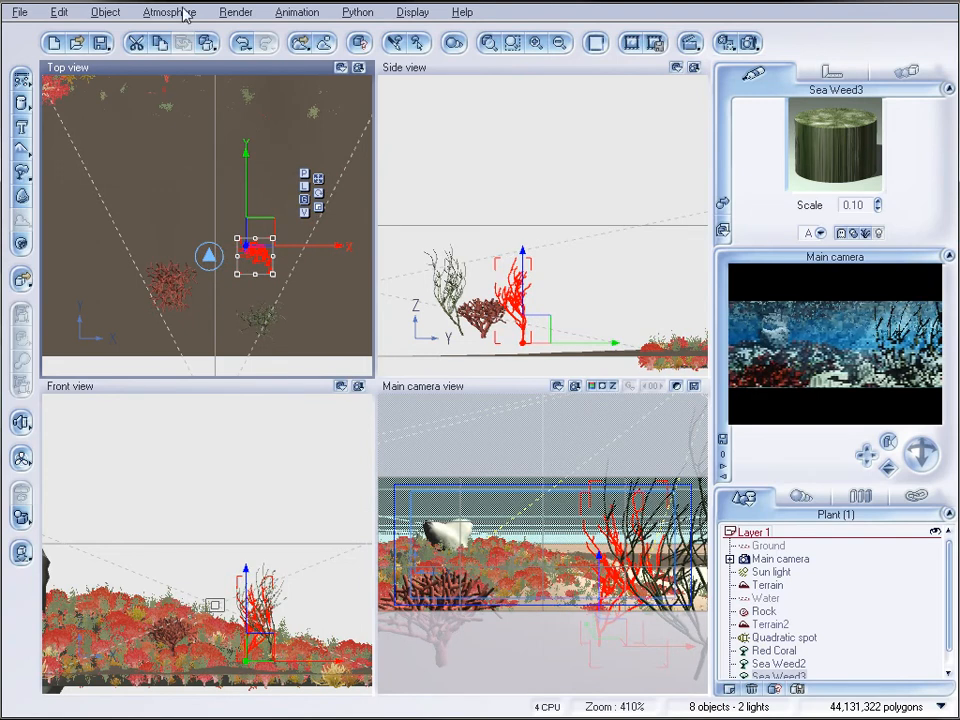
# Add a second Red Coral plant and place it behind the first coral, low at the left edge of the camera view
pyautogui.click(22, 175)
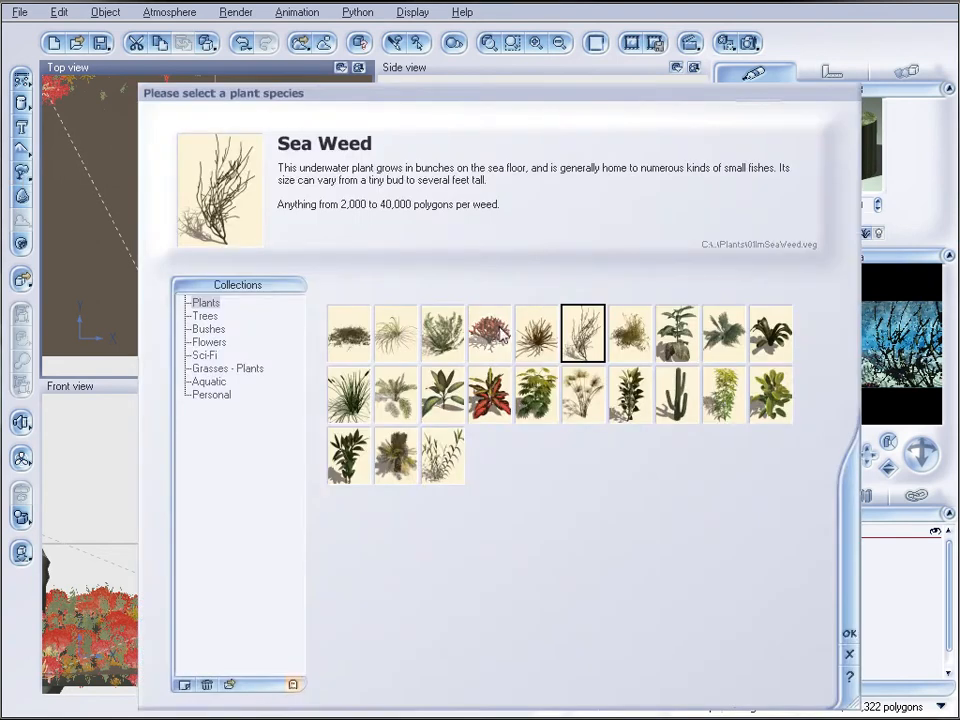
pyautogui.click(502, 335)
pyautogui.click(850, 634)
pyautogui.moveTo(232, 216); pyautogui.dragTo(129, 161)
pyautogui.moveTo(616, 338); pyautogui.dragTo(580, 323)
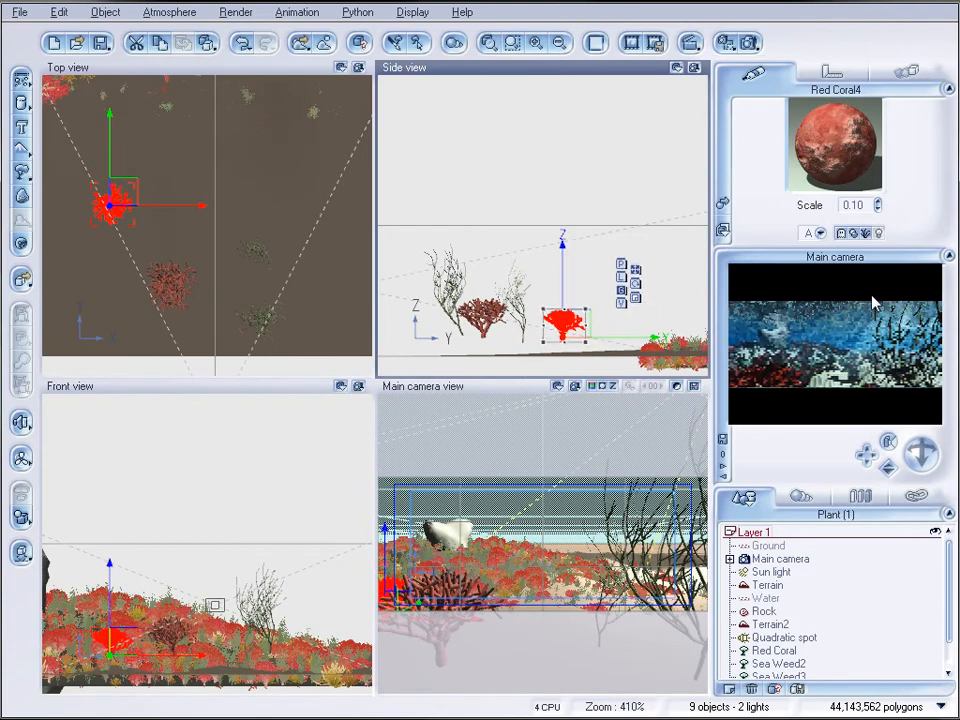
# Load the Shipwreck Ribs object from the Nautical collection into the scene
pyautogui.click(19, 12)
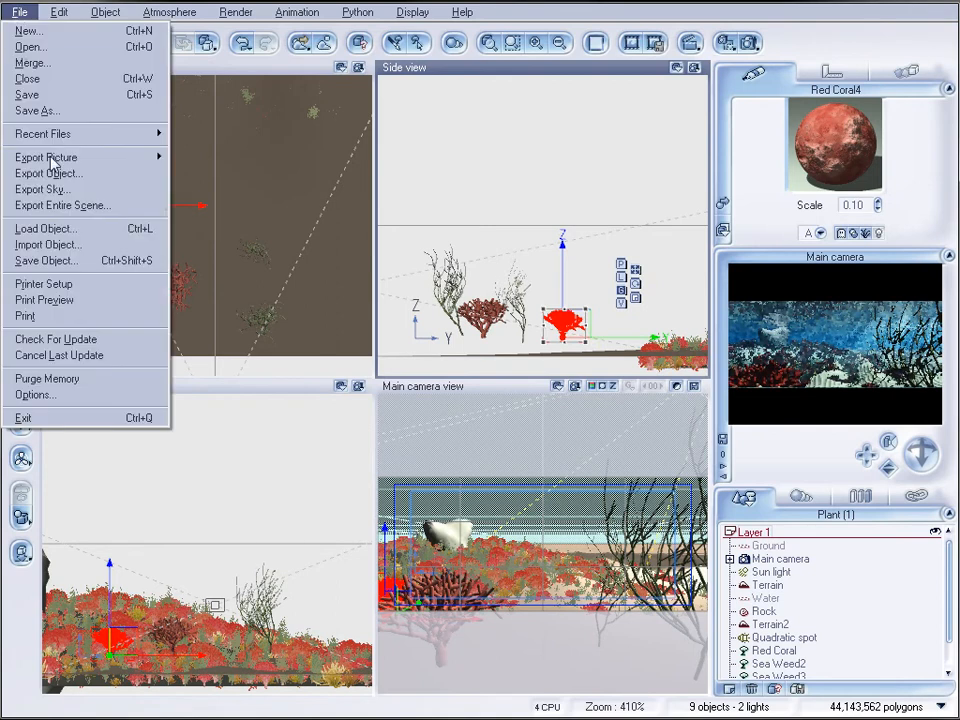
pyautogui.click(88, 227)
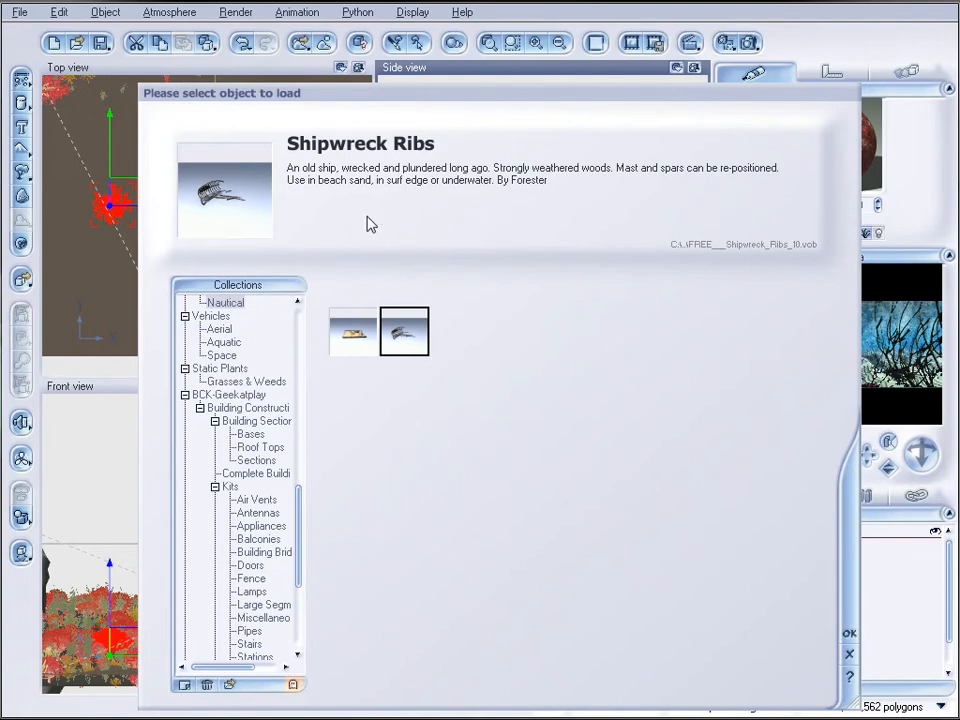
pyautogui.click(849, 634)
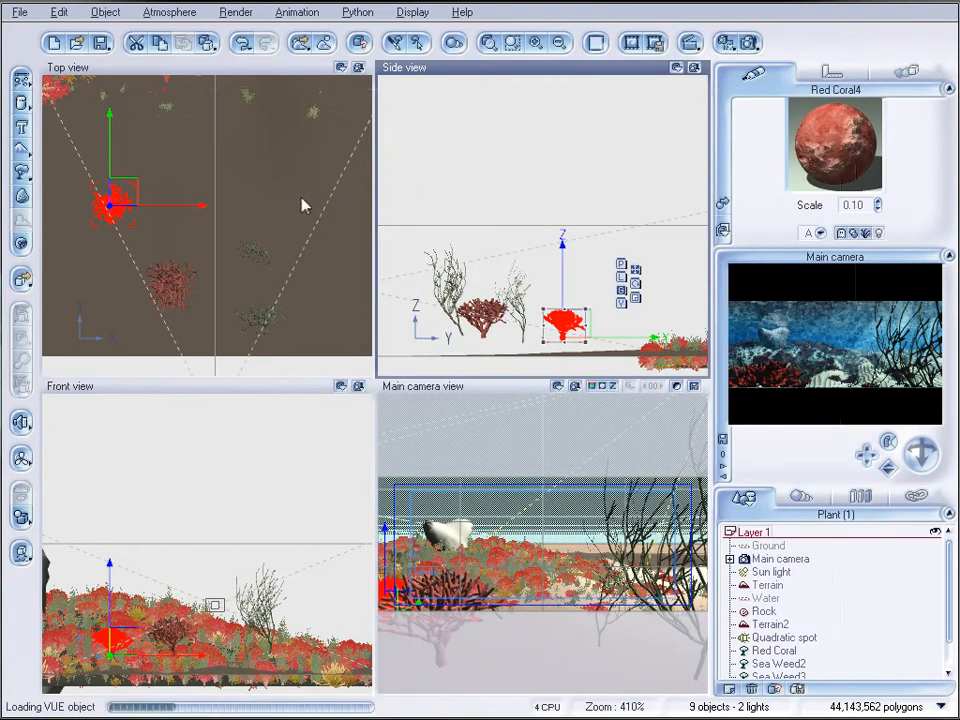
pyautogui.rightClick(290, 244)
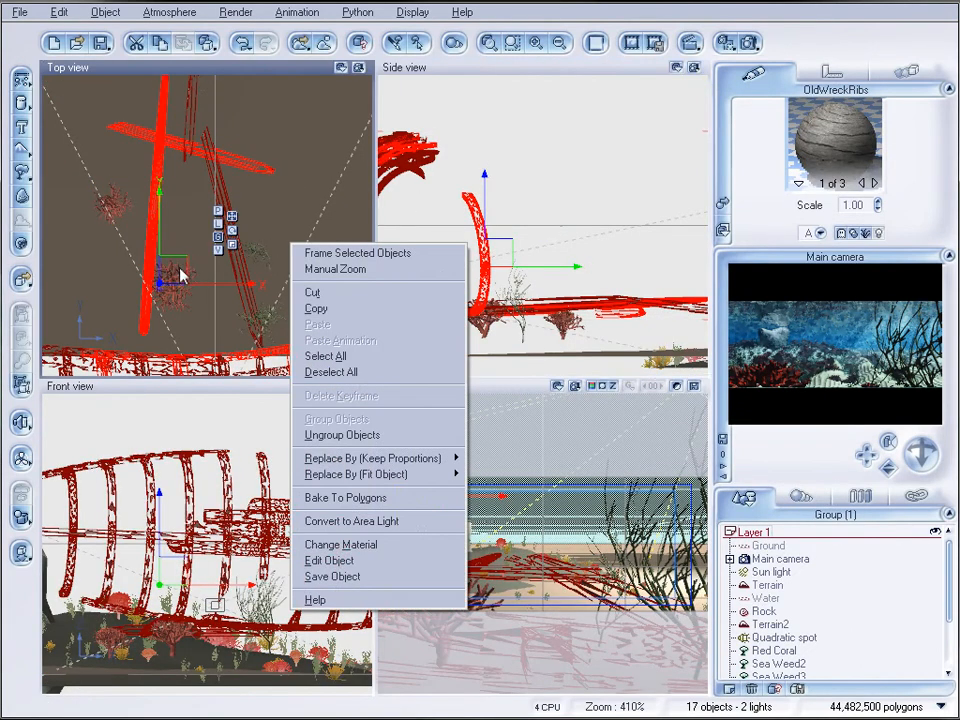
pyautogui.click(186, 272)
# Move the shipwreck into the background, to the right of the rock in the camera view, and lower it onto the seabed
pyautogui.moveTo(184, 274); pyautogui.dragTo(264, 90)
pyautogui.scroll(-10, 231, 254)
pyautogui.moveTo(217, 190); pyautogui.dragTo(222, 31)
pyautogui.moveTo(218, 156); pyautogui.dragTo(193, 328, button='right')
pyautogui.moveTo(294, 264); pyautogui.dragTo(197, 327)
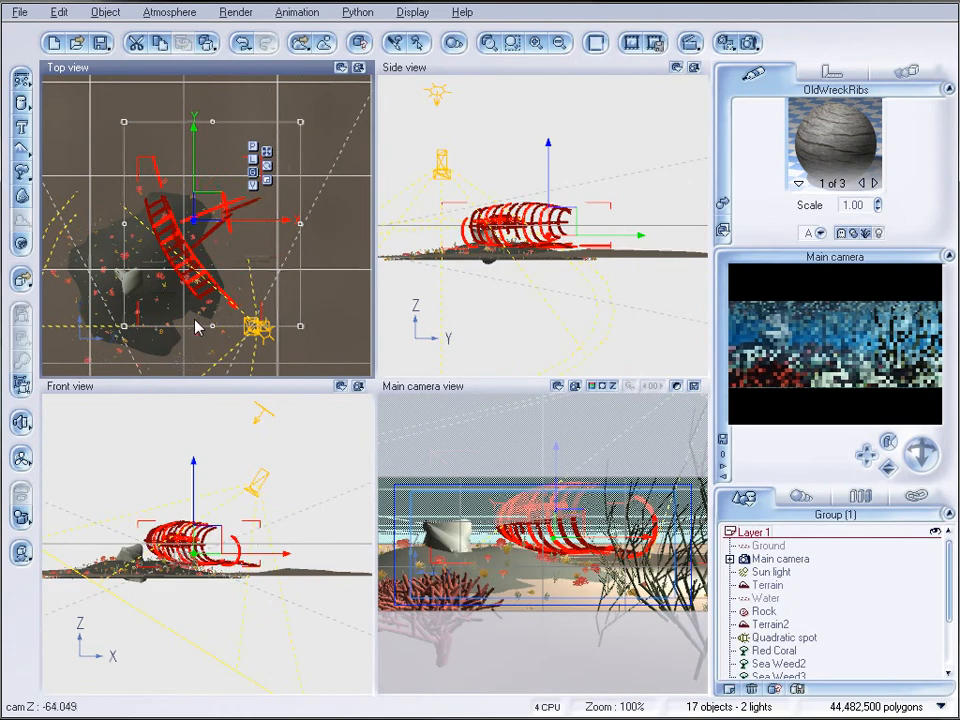
pyautogui.click(524, 226)
pyautogui.moveTo(524, 226); pyautogui.dragTo(540, 248)
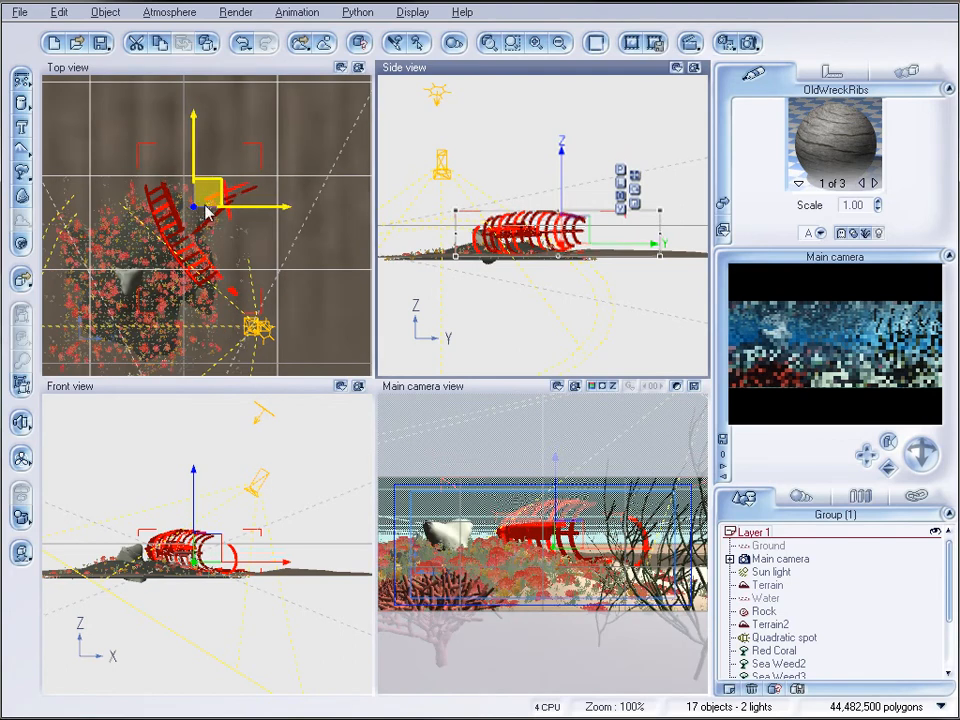
# Load the Distichodus fish from the Aquatic animals collection
pyautogui.moveTo(221, 314); pyautogui.dragTo(272, 80, button='right')
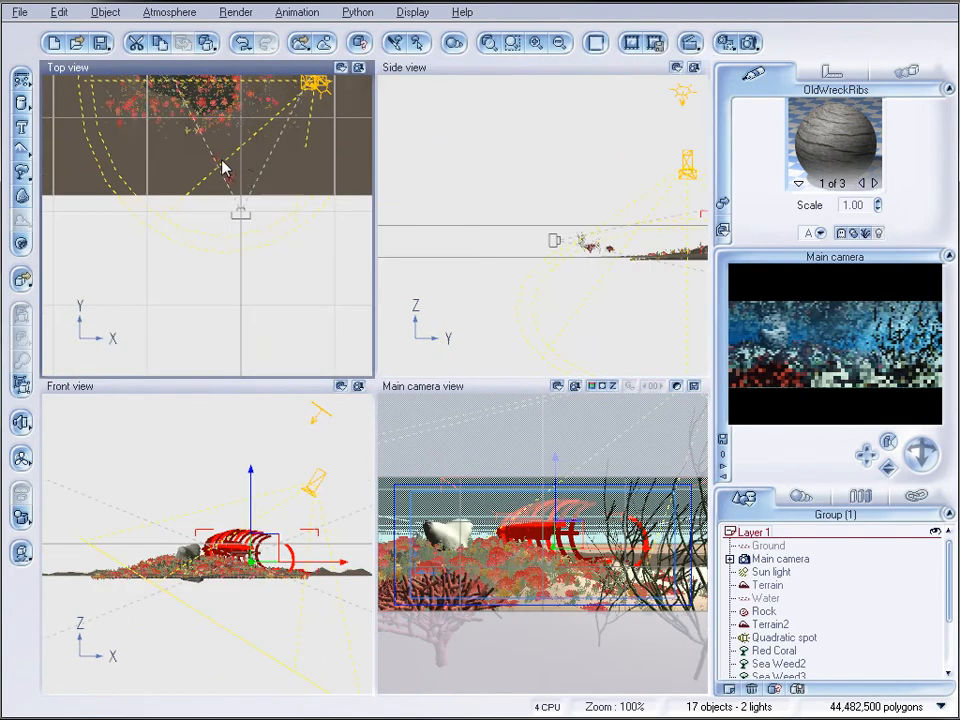
pyautogui.moveTo(228, 158); pyautogui.dragTo(195, 216, button='right')
pyautogui.click(210, 226)
pyautogui.scroll(2, 210, 226)
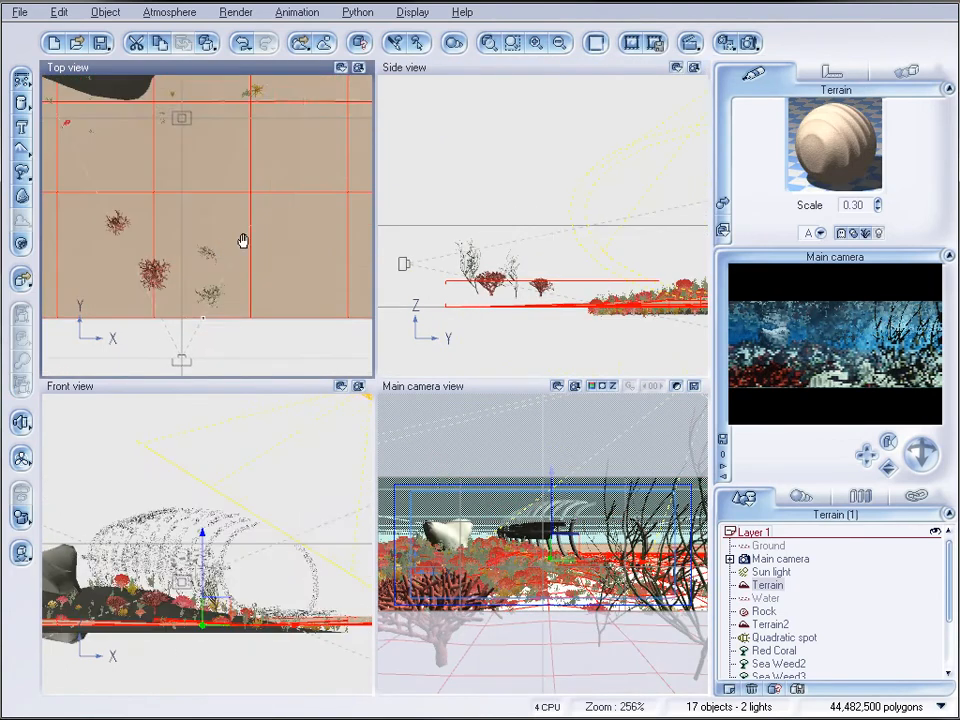
pyautogui.click(18, 12)
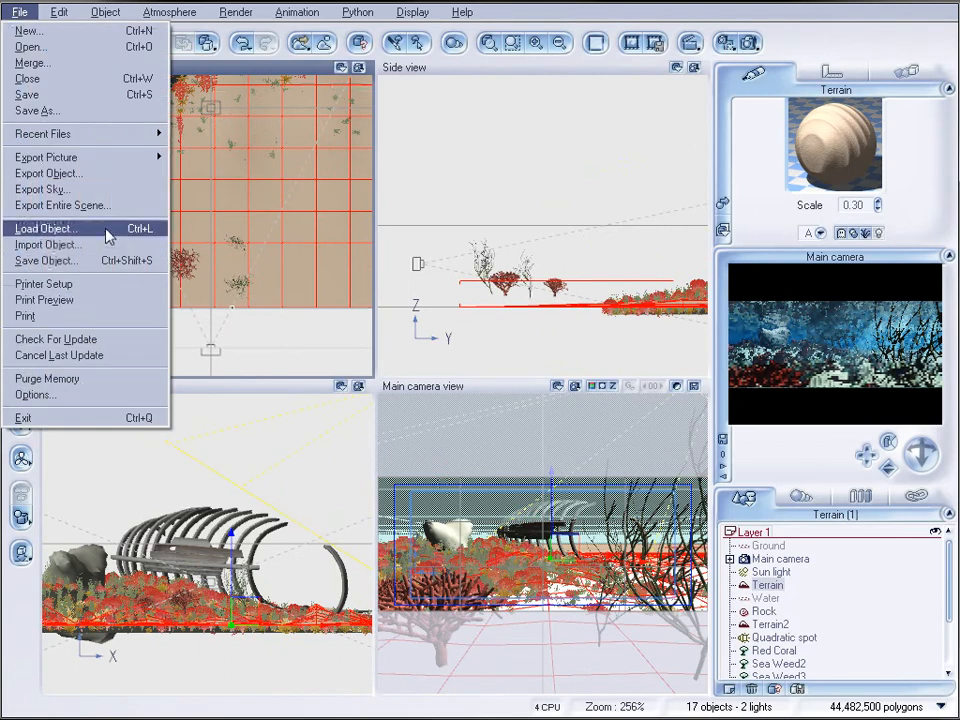
pyautogui.click(118, 228)
pyautogui.moveTo(297, 514); pyautogui.dragTo(297, 348)
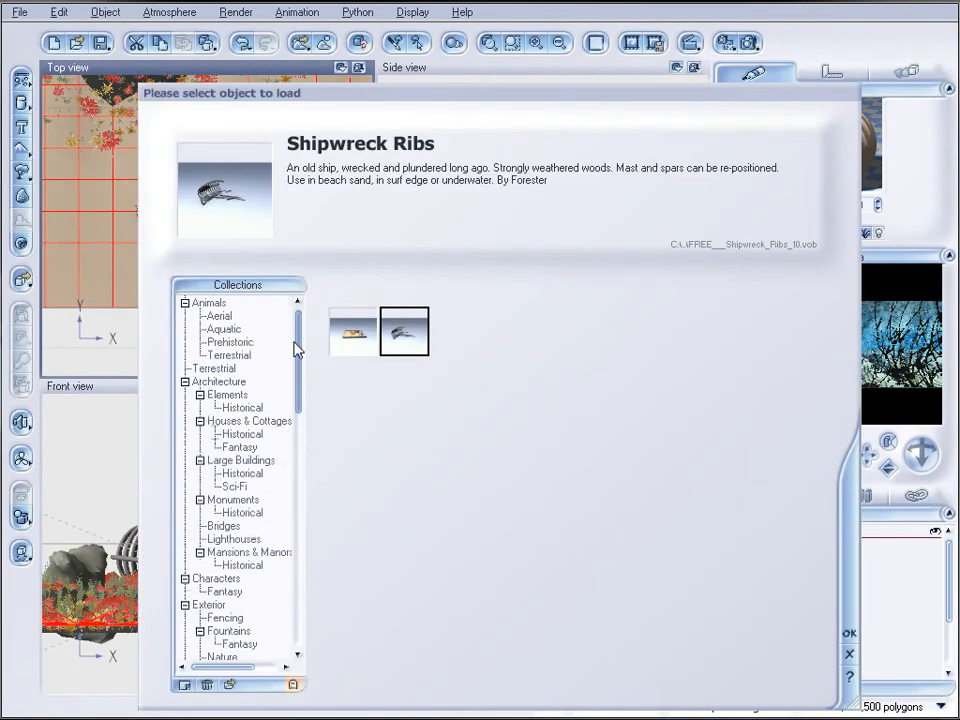
pyautogui.click(224, 329)
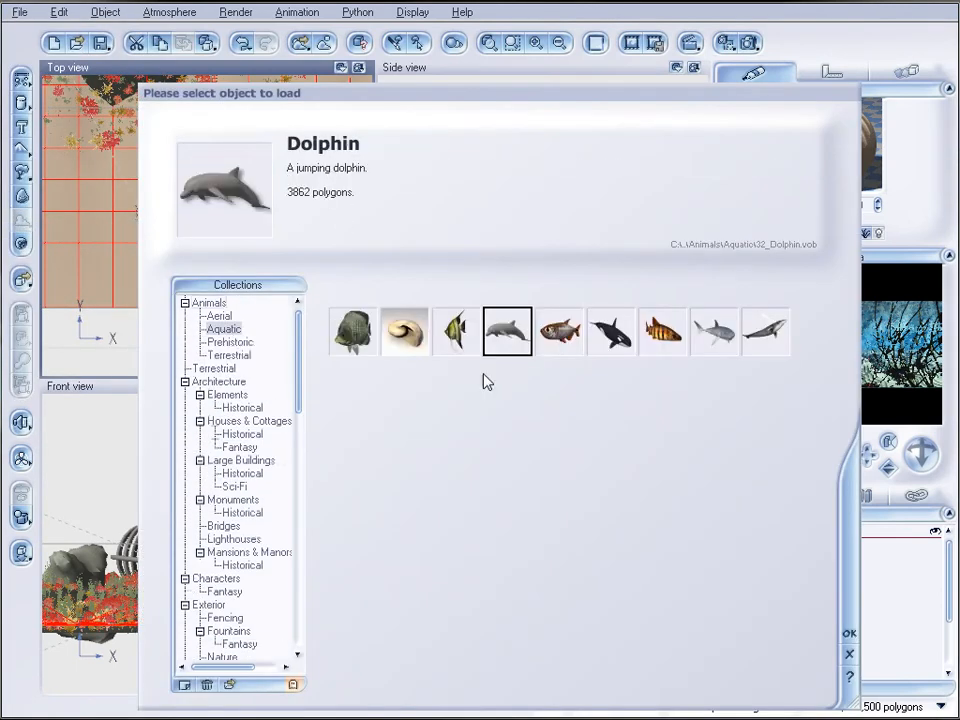
pyautogui.click(660, 345)
pyautogui.click(849, 636)
# Place the Distichodus behind the foreground plants in the camera view and duplicate it into a loose school of five fish
pyautogui.moveTo(220, 212); pyautogui.dragTo(232, 249)
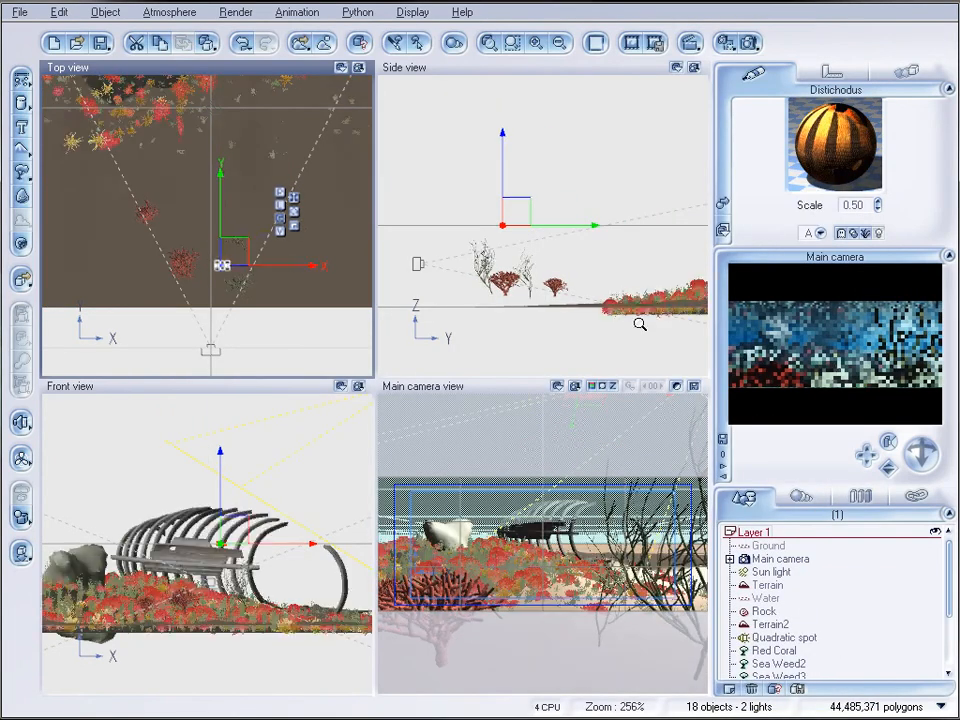
pyautogui.scroll(2, 638, 322)
pyautogui.moveTo(465, 297); pyautogui.dragTo(503, 249, button='right')
pyautogui.moveTo(495, 156); pyautogui.dragTo(593, 265)
pyautogui.moveTo(250, 186); pyautogui.dragTo(207, 165)
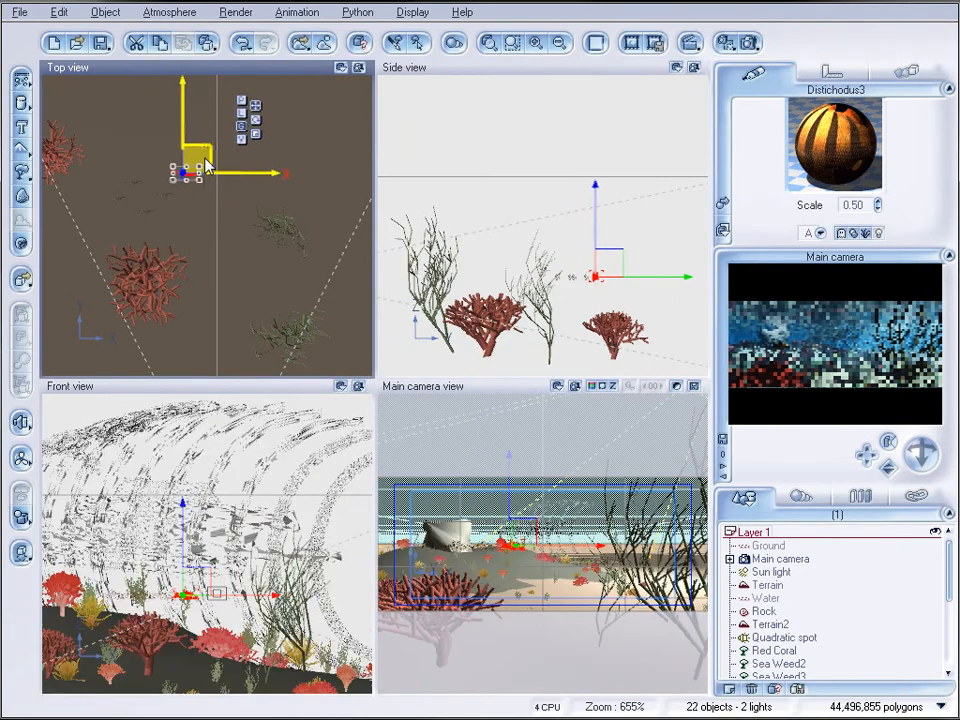
# Select all five Distichodus, shift them toward the rock, and place a duplicate of the school above and slightly left of them
pyautogui.moveTo(950, 566); pyautogui.dragTo(951, 634)
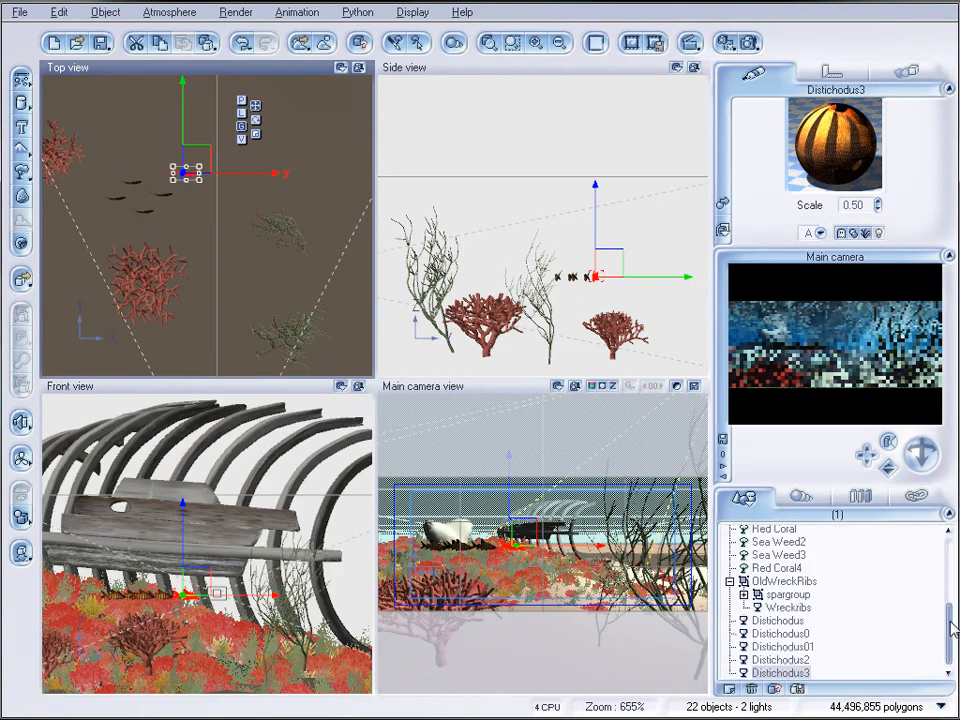
pyautogui.keyDown('shift'); pyautogui.click(785, 621); pyautogui.keyUp('shift')
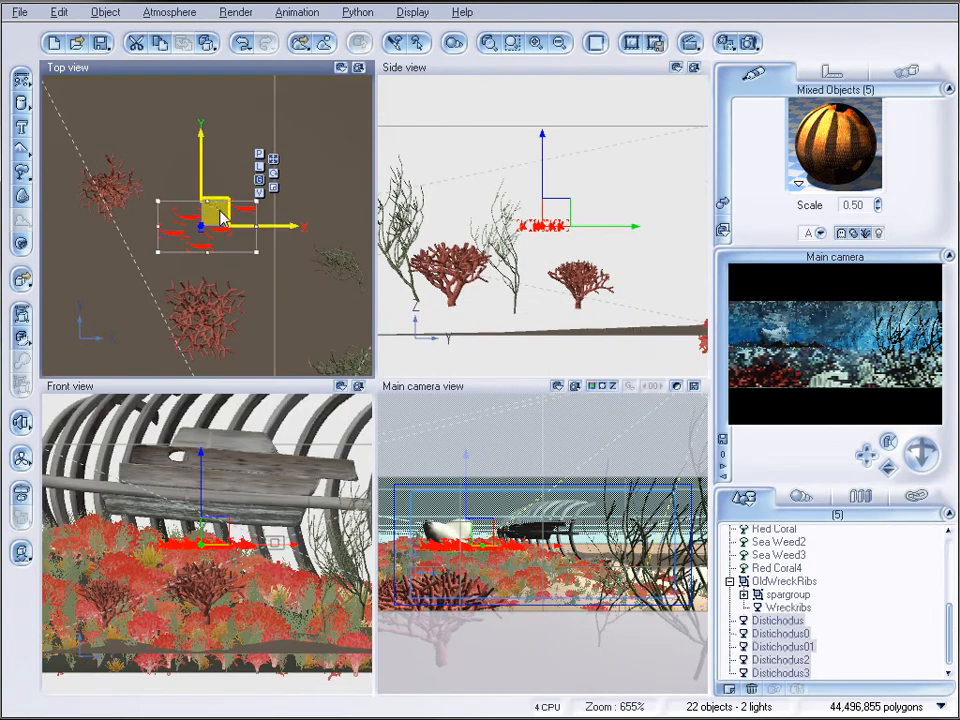
pyautogui.moveTo(557, 212)
pyautogui.keyDown('alt'); pyautogui.mouseDown()
pyautogui.moveTo(556, 189)
pyautogui.moveTo(573, 231)
pyautogui.moveTo(562, 193)
pyautogui.mouseUp(); pyautogui.keyUp('alt')
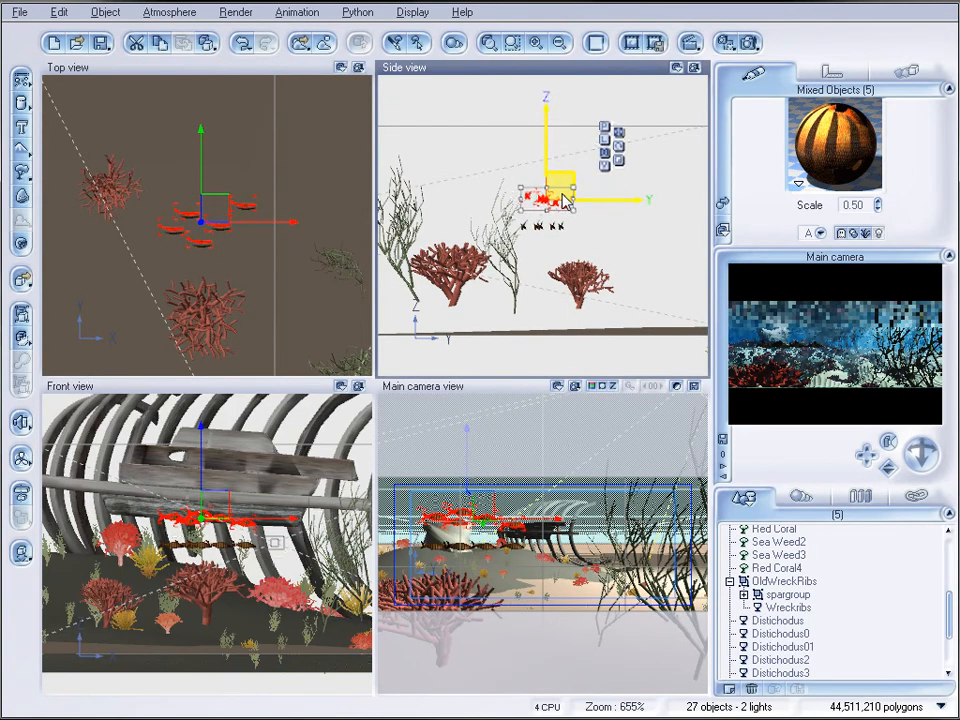
pyautogui.moveTo(209, 206); pyautogui.dragTo(179, 213)
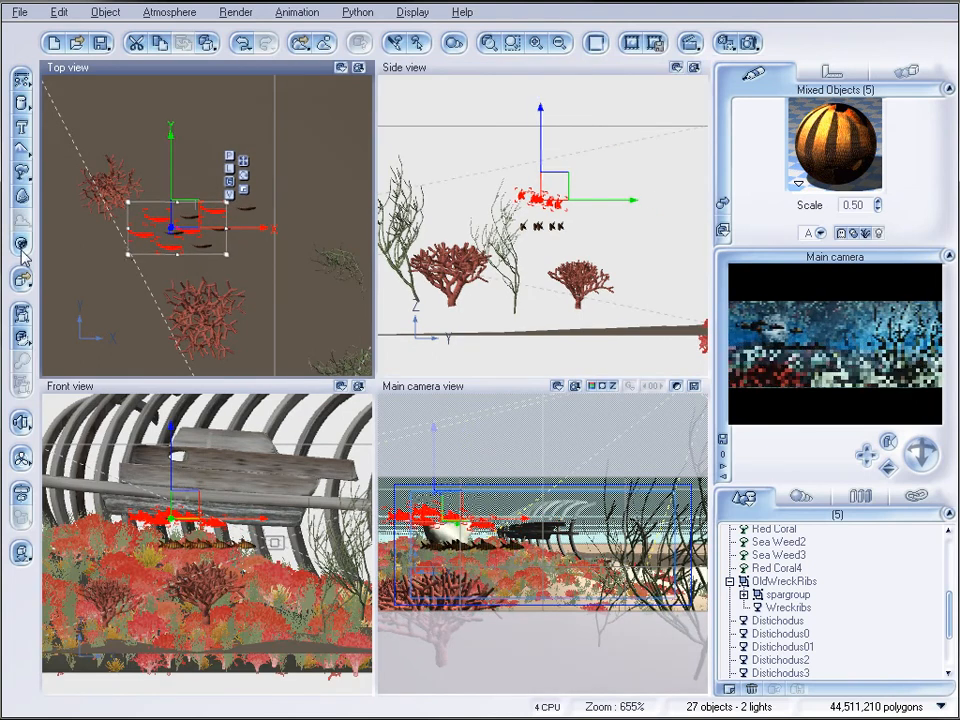
# Load the Scalar Fish and place it close to the camera, in the upper right of the camera view beside the seaweed
pyautogui.click(24, 13)
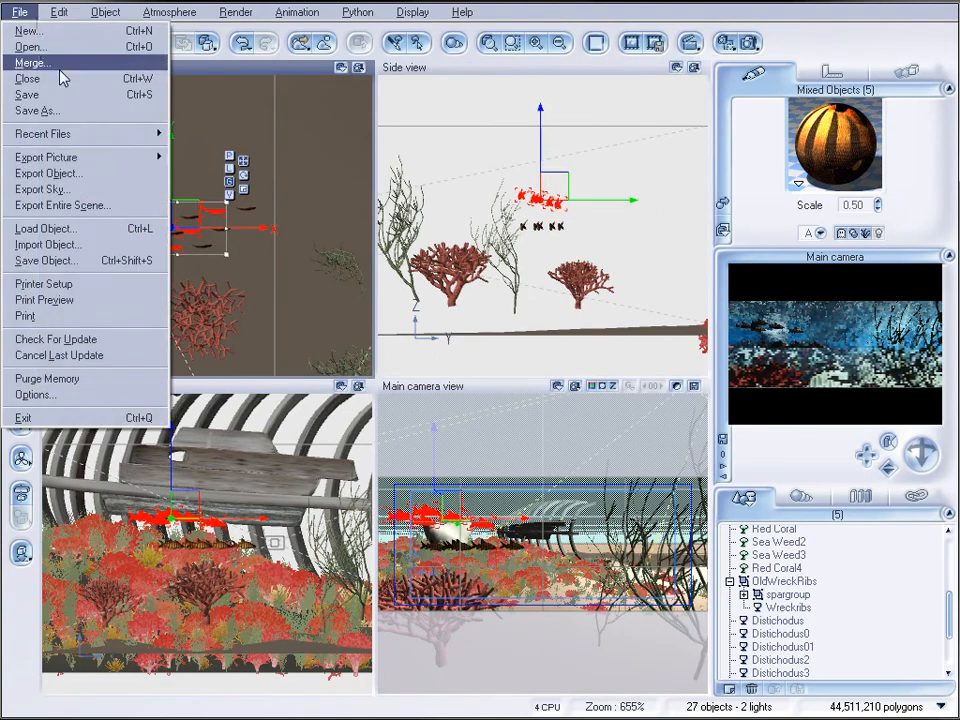
pyautogui.click(88, 231)
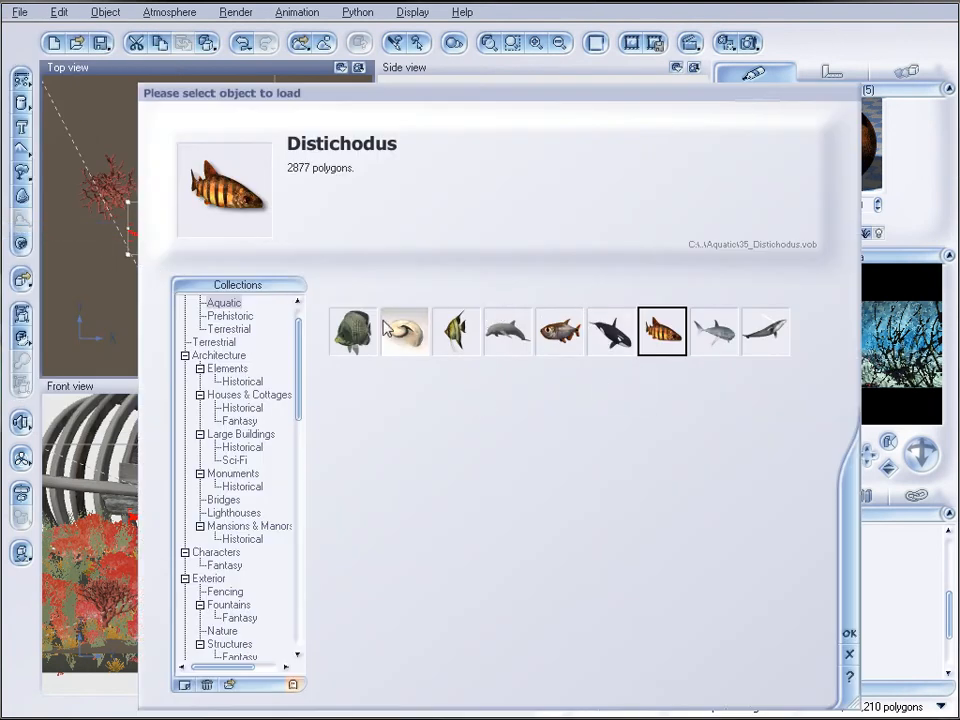
pyautogui.click(437, 334)
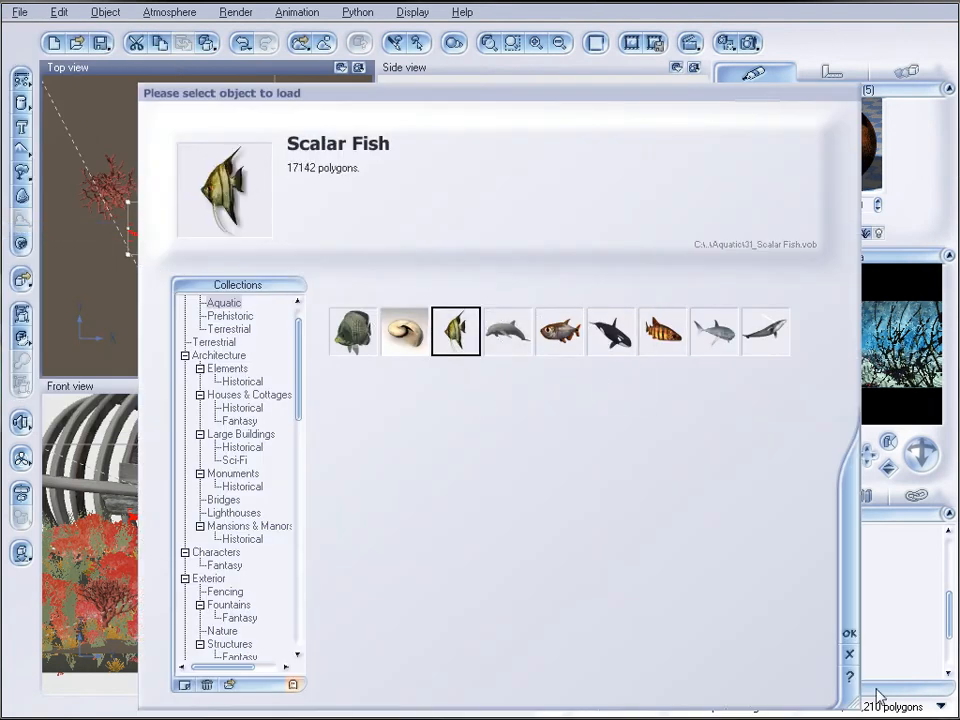
pyautogui.click(847, 636)
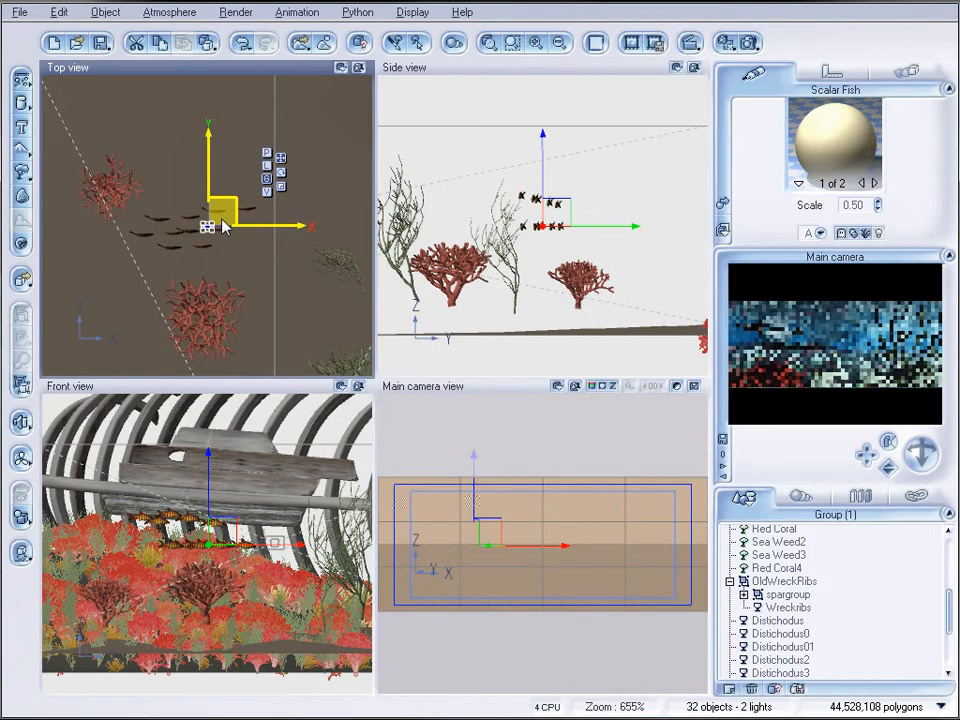
pyautogui.moveTo(295, 249); pyautogui.dragTo(335, 291)
pyautogui.moveTo(488, 202); pyautogui.dragTo(460, 195)
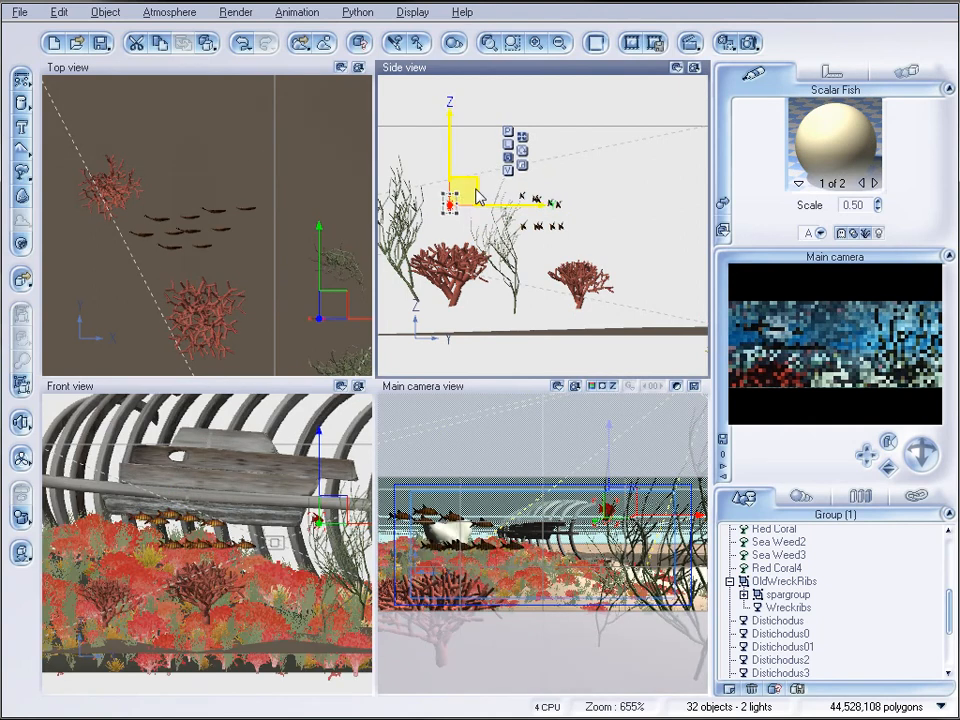
pyautogui.moveTo(342, 298); pyautogui.dragTo(326, 333)
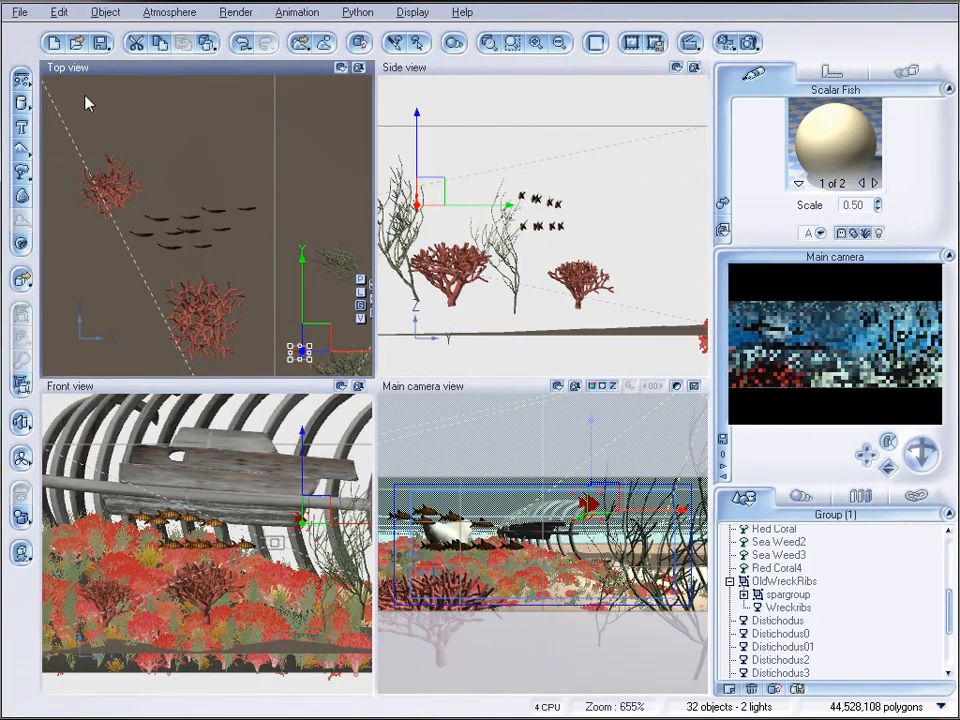
# Load the Tetra fish and place it farther from the camera, slightly lowered, beneath the Scalar Fish in the camera view
pyautogui.click(19, 12)
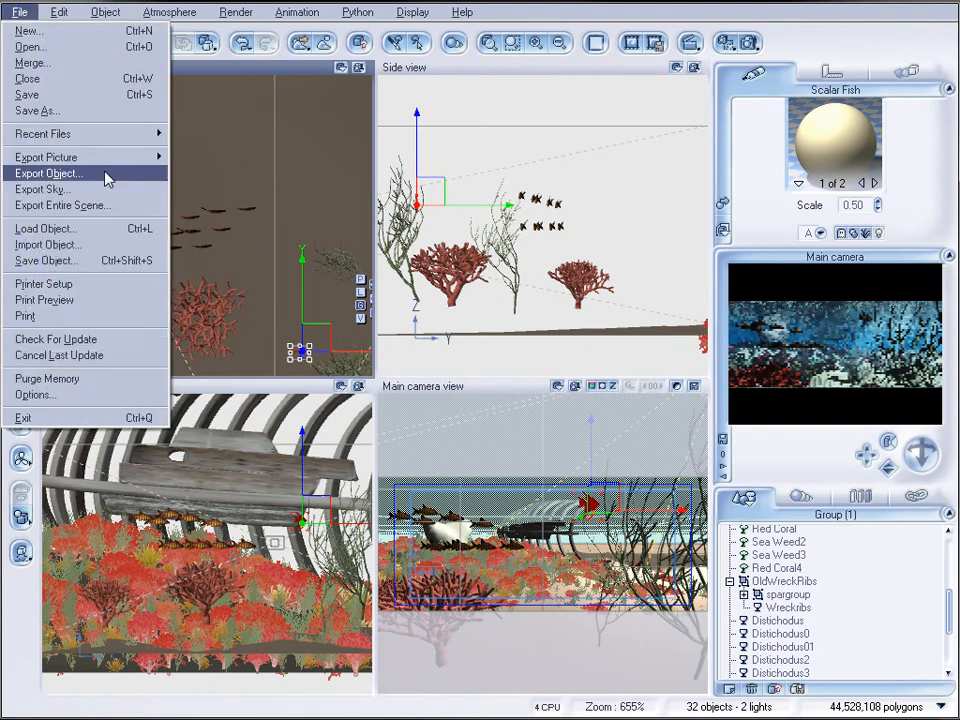
pyautogui.click(111, 229)
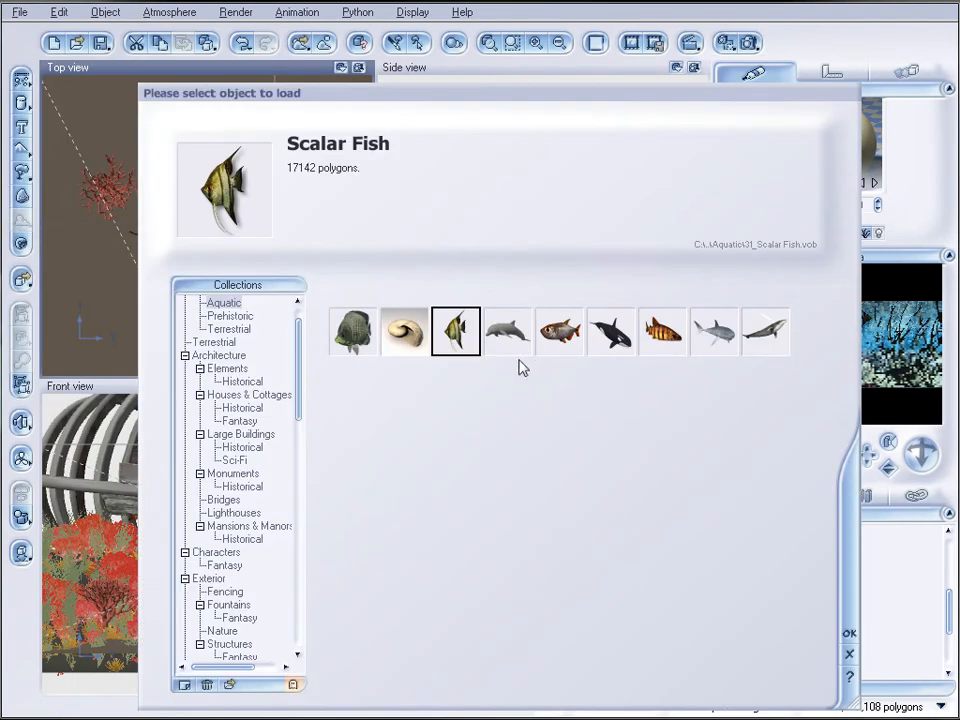
pyautogui.click(565, 342)
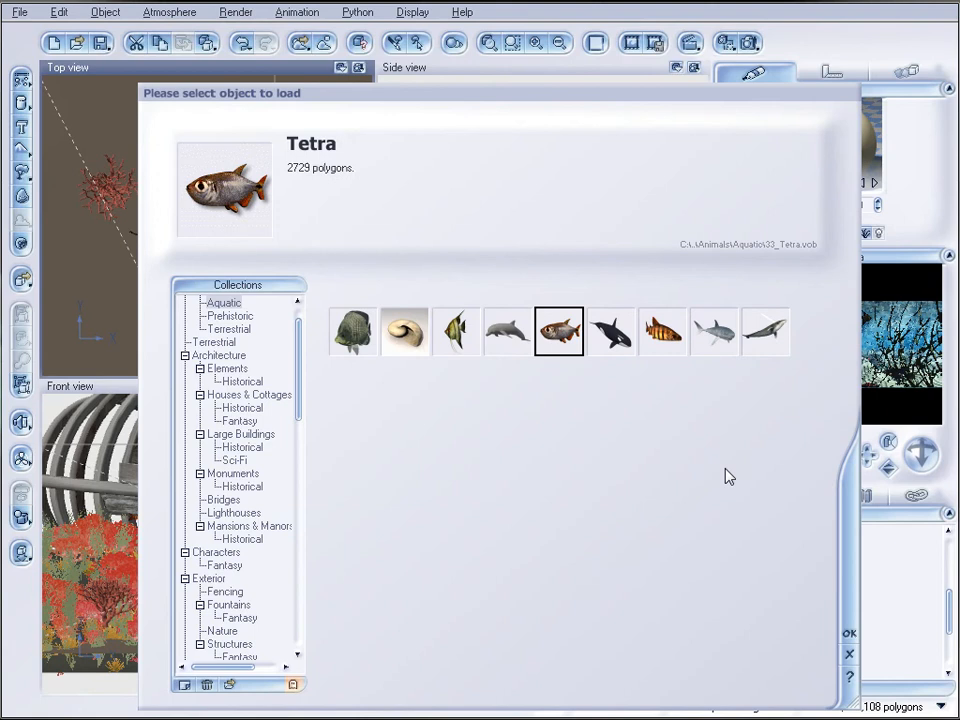
pyautogui.click(848, 634)
pyautogui.moveTo(228, 203); pyautogui.dragTo(336, 158)
pyautogui.moveTo(606, 216); pyautogui.dragTo(606, 238)
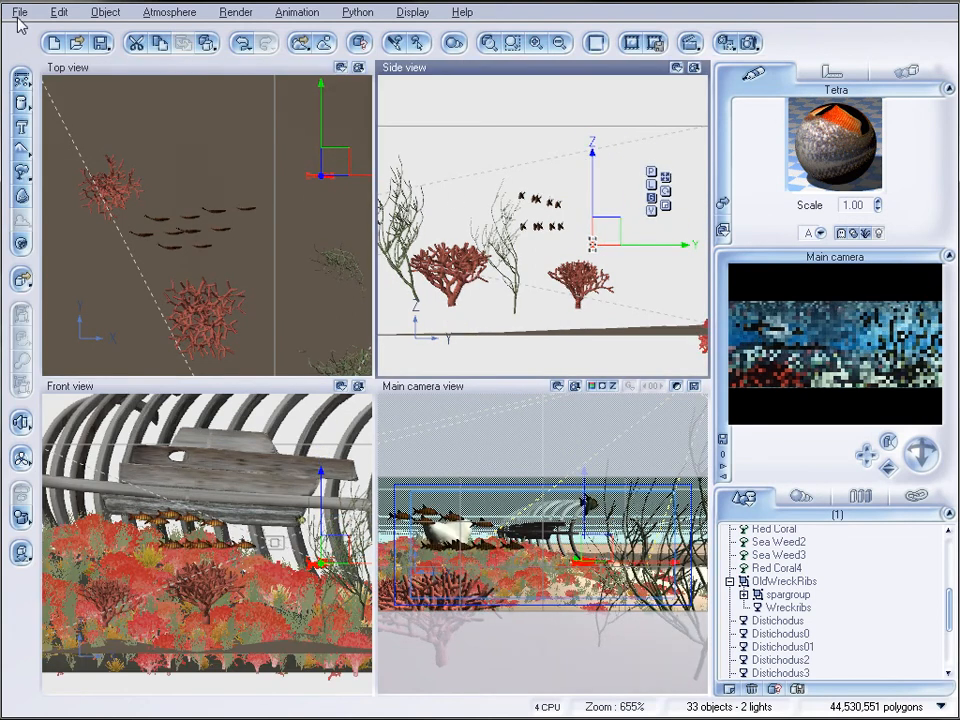
# Load the Angelfish and place it near the middle of the camera view, raised slightly and closer to the camera
pyautogui.click(19, 12)
pyautogui.click(45, 228)
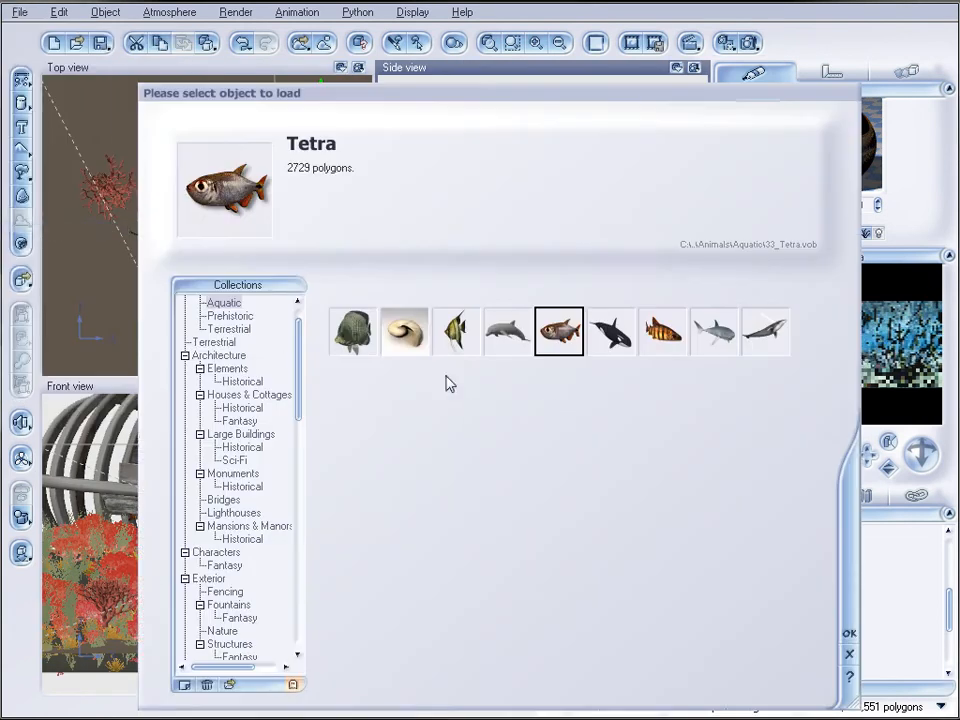
pyautogui.click(366, 334)
pyautogui.click(848, 634)
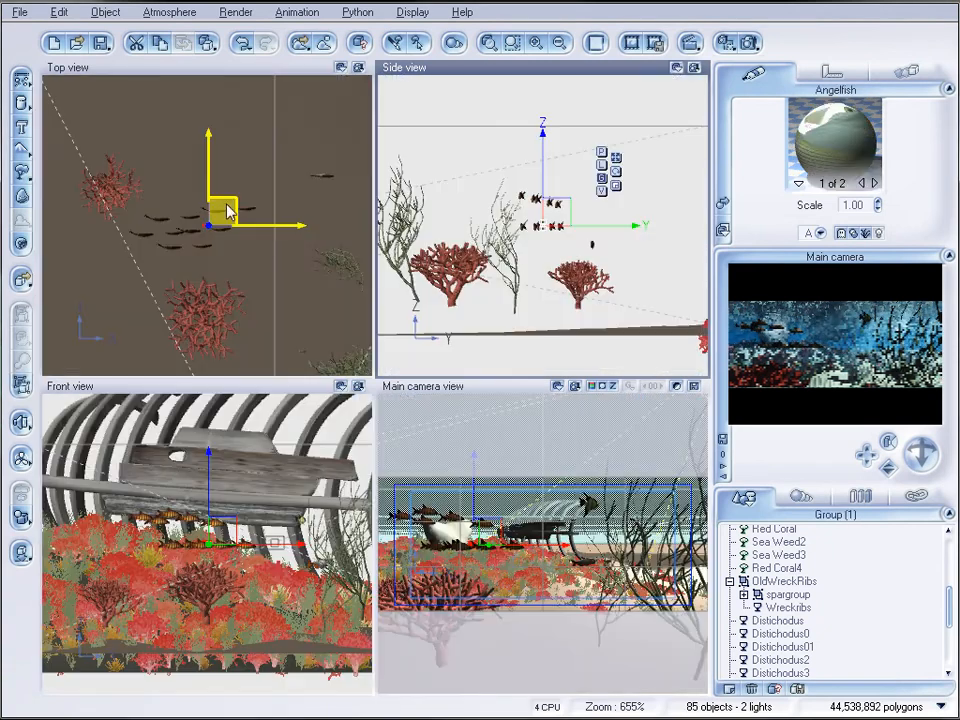
pyautogui.moveTo(228, 211); pyautogui.dragTo(329, 229)
pyautogui.moveTo(276, 251); pyautogui.dragTo(284, 249)
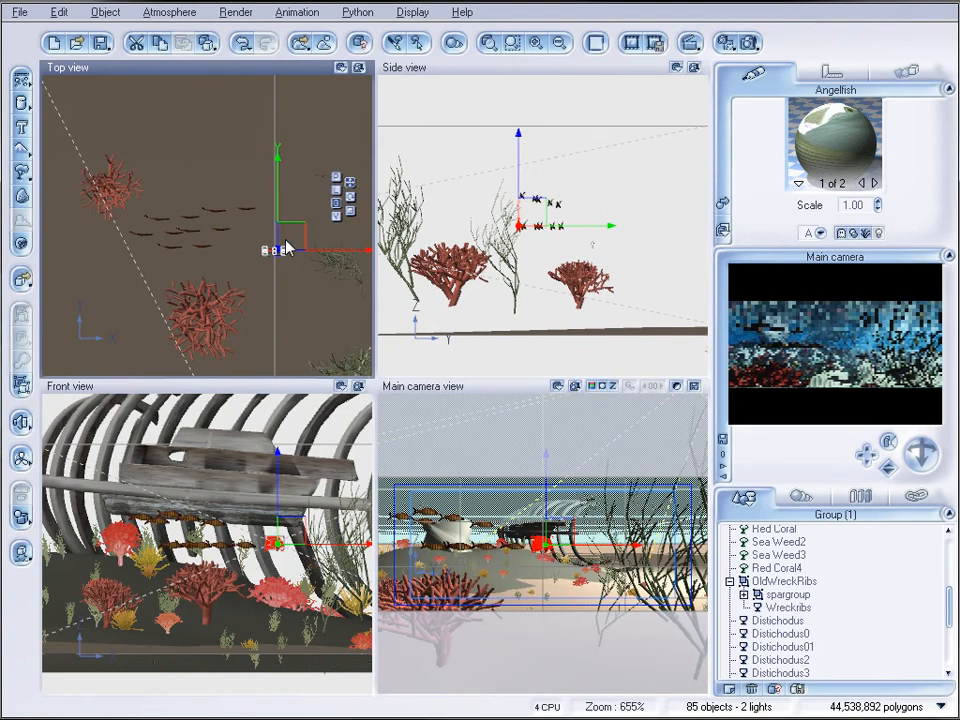
pyautogui.moveTo(538, 226); pyautogui.dragTo(505, 205)
pyautogui.click(292, 301)
pyautogui.scroll(-1, 246, 241)
pyautogui.moveTo(298, 275); pyautogui.dragTo(281, 275)
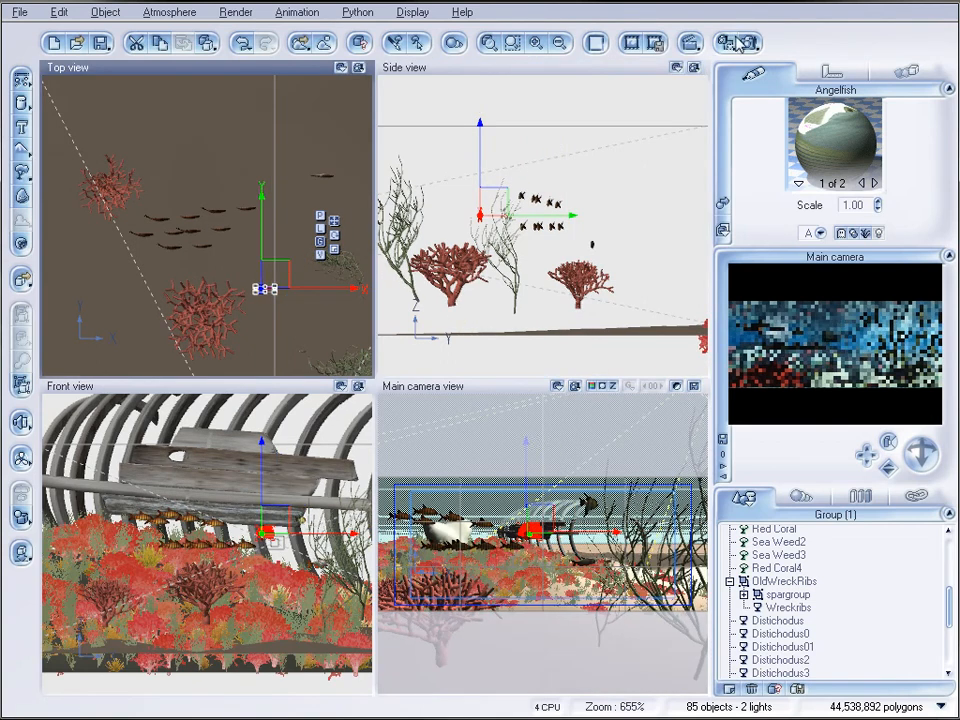
# Render the underwater scene from the main camera to check the shipwreck and fish placement
pyautogui.click(752, 43)
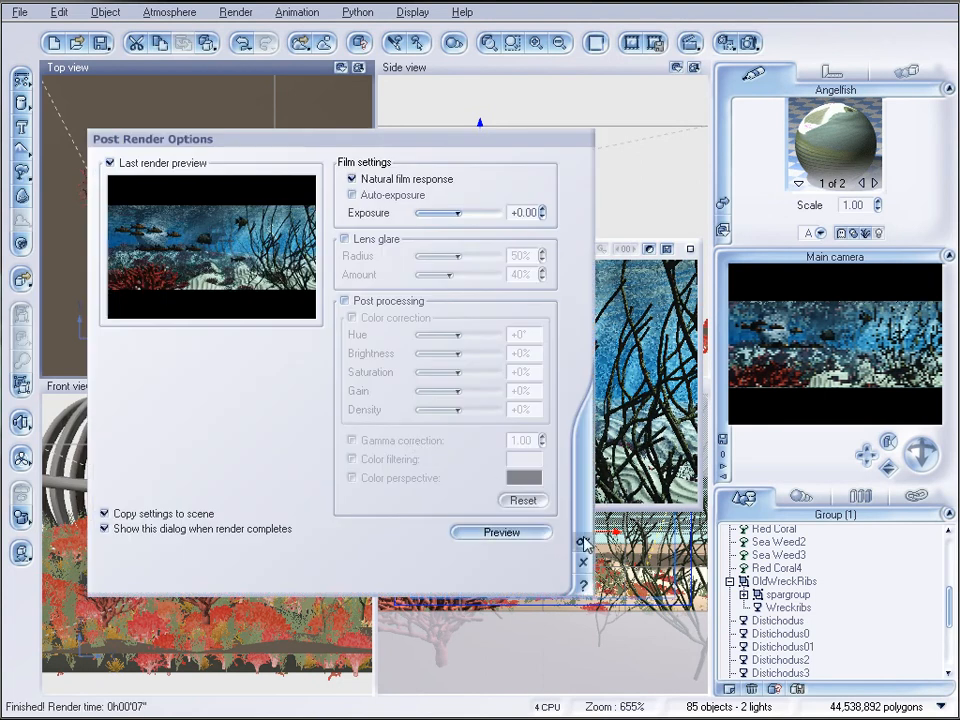
pyautogui.click(586, 543)
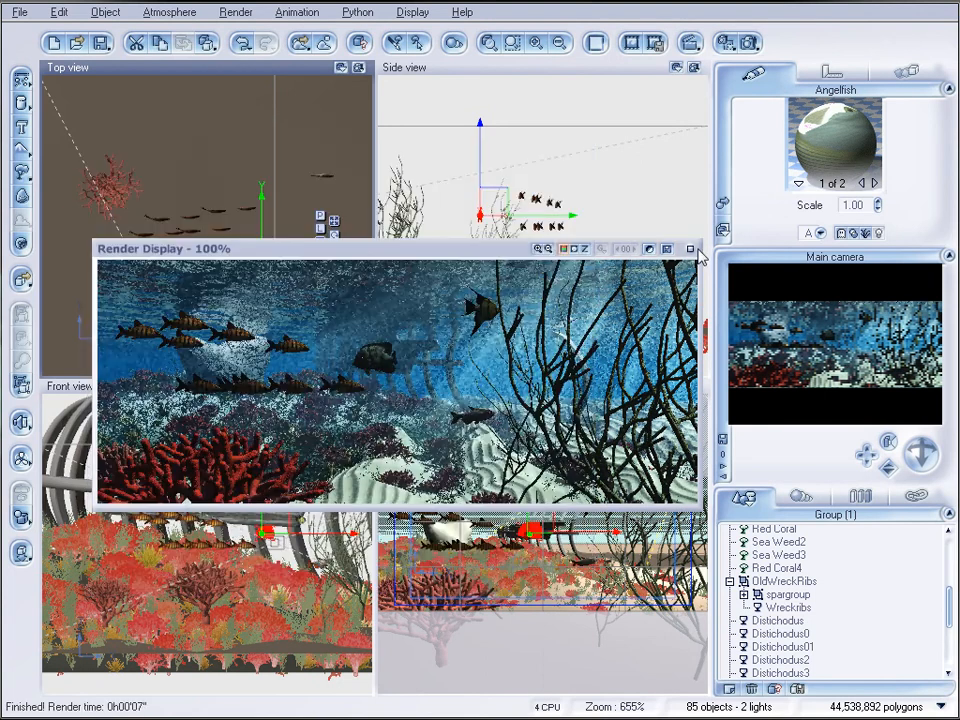
# Add a quadratic spotlight just behind the main camera and set its spread to 37.50° and power to 65
pyautogui.click(690, 249)
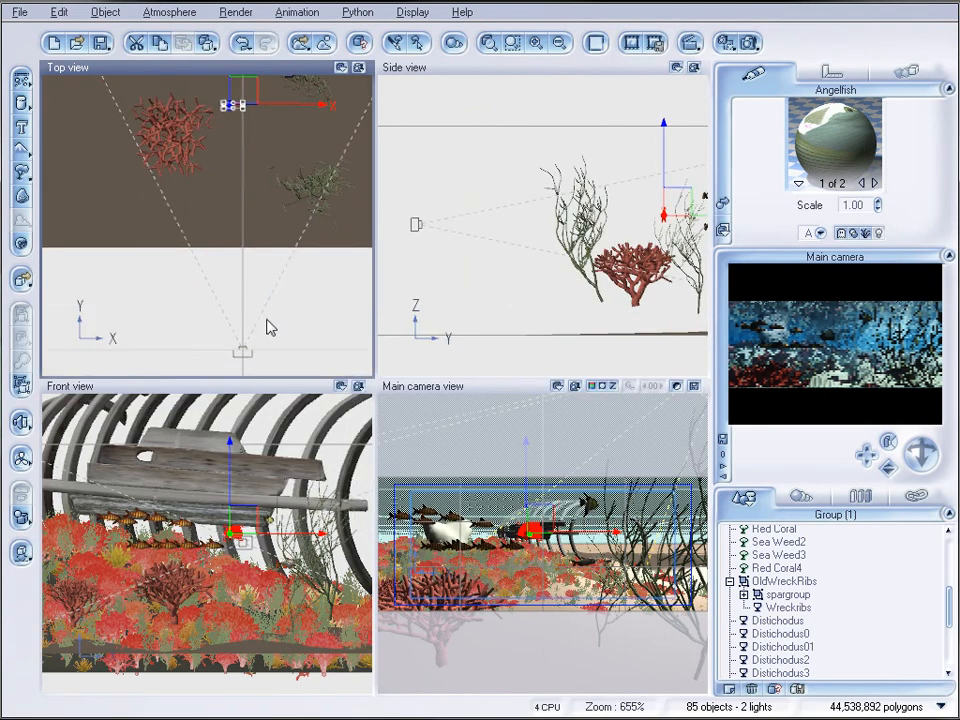
pyautogui.click(21, 422)
pyautogui.moveTo(223, 199); pyautogui.dragTo(255, 251)
pyautogui.moveTo(521, 252); pyautogui.dragTo(466, 208)
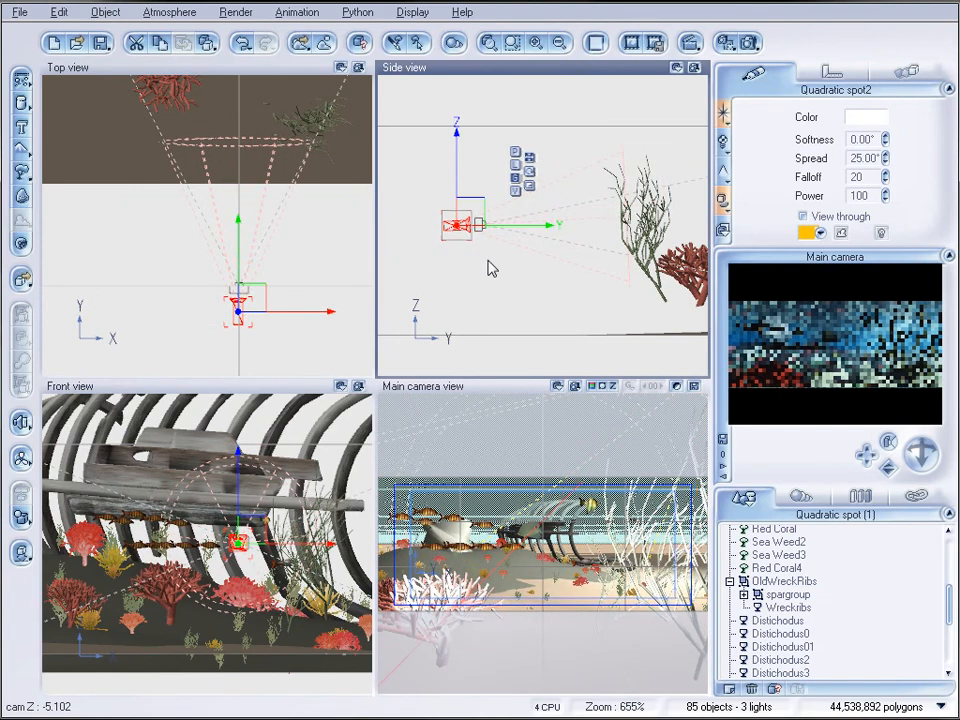
pyautogui.moveTo(885, 158); pyautogui.dragTo(885, 150)
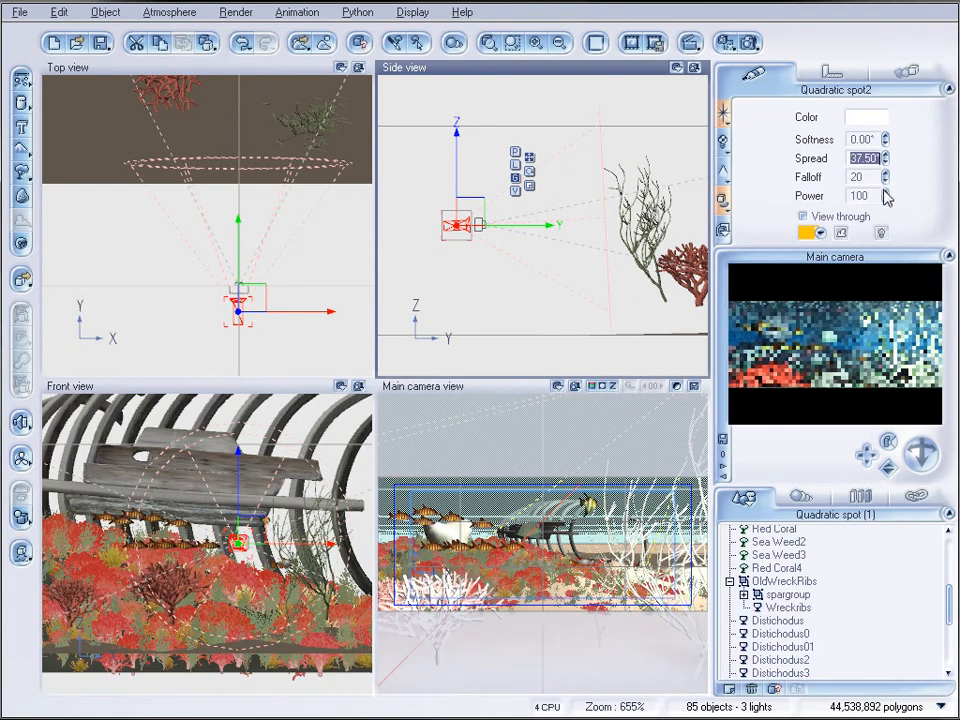
pyautogui.moveTo(885, 196); pyautogui.dragTo(885, 210)
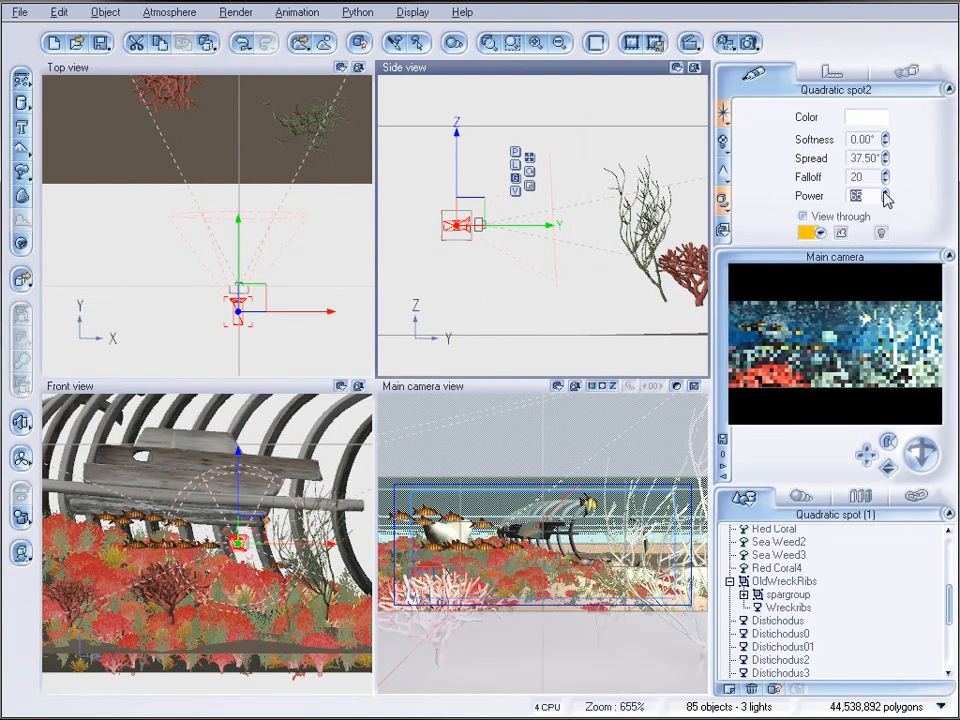
# Render the scene from the main camera to check how the new spotlight lights the fish and seaweed
pyautogui.click(750, 43)
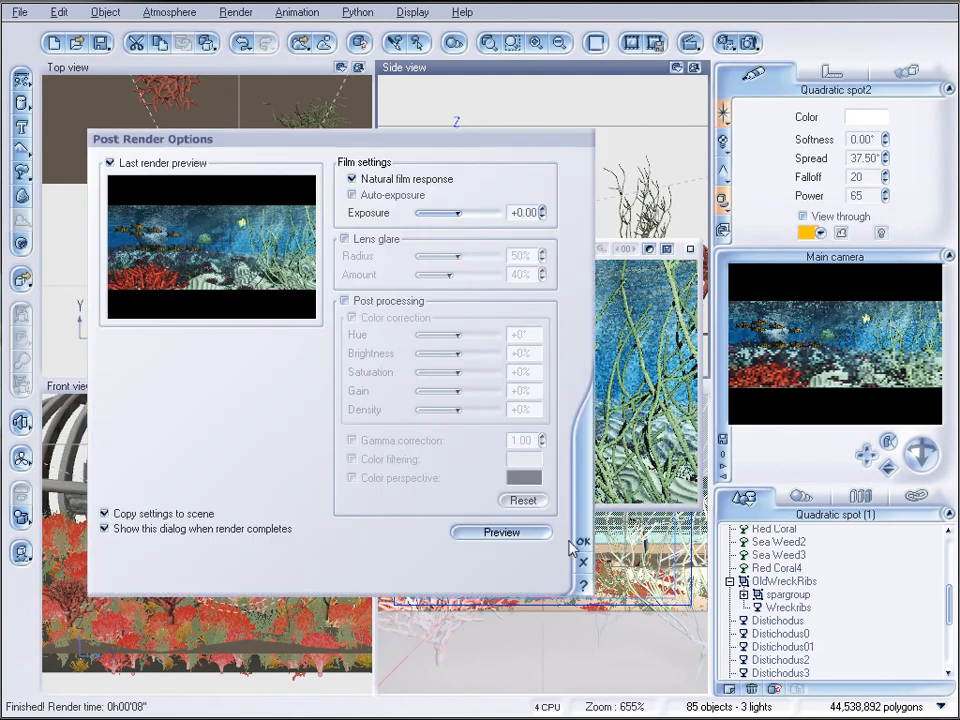
pyautogui.click(580, 541)
pyautogui.click(691, 249)
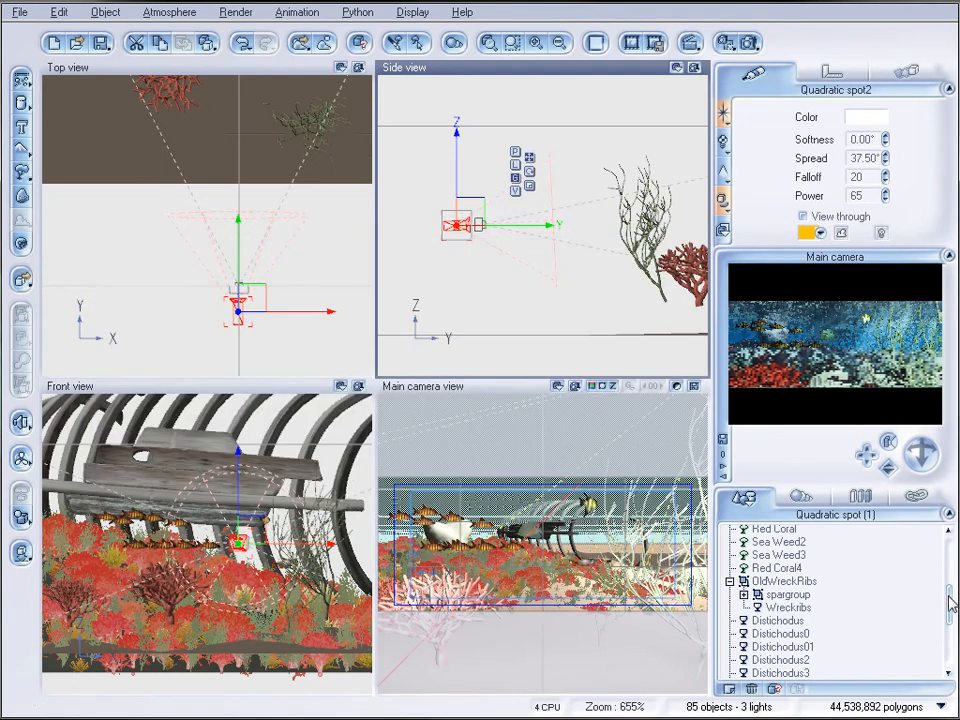
# Make the new spotlight influence all objects except the Angelfish, Sea Weed2 and Sea Weed3
pyautogui.moveTo(950, 603); pyautogui.dragTo(949, 634)
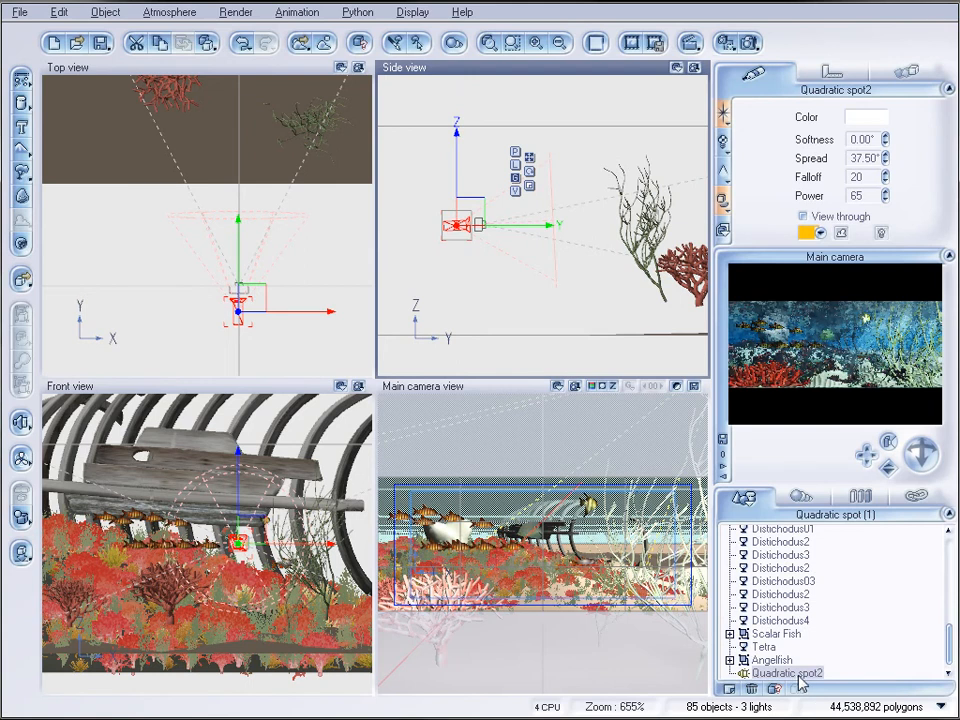
pyautogui.click(727, 200)
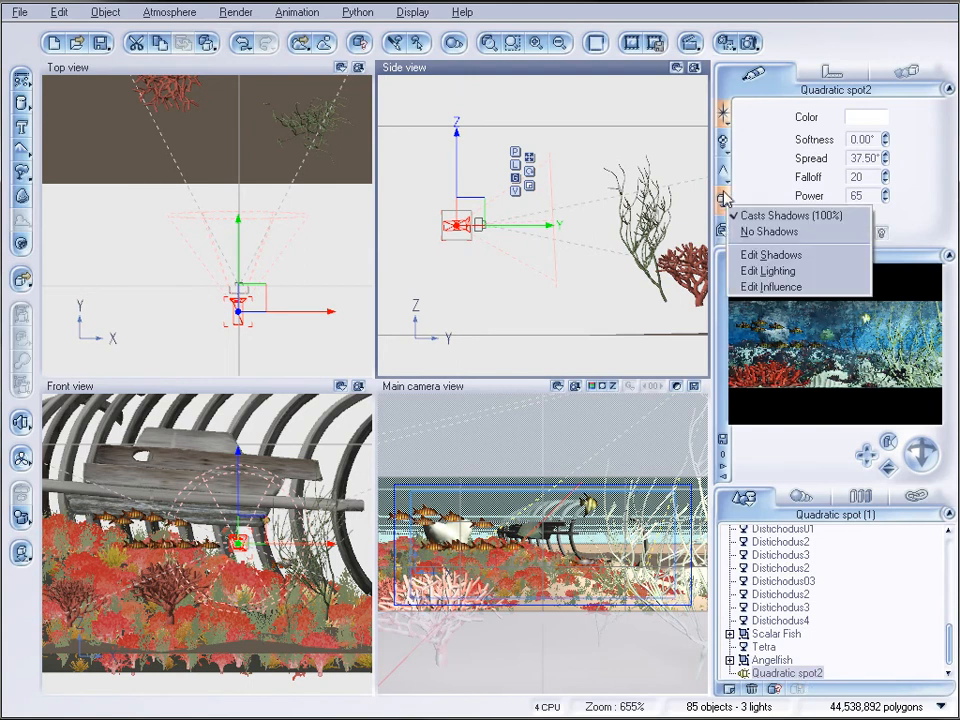
pyautogui.click(758, 253)
pyautogui.click(484, 212)
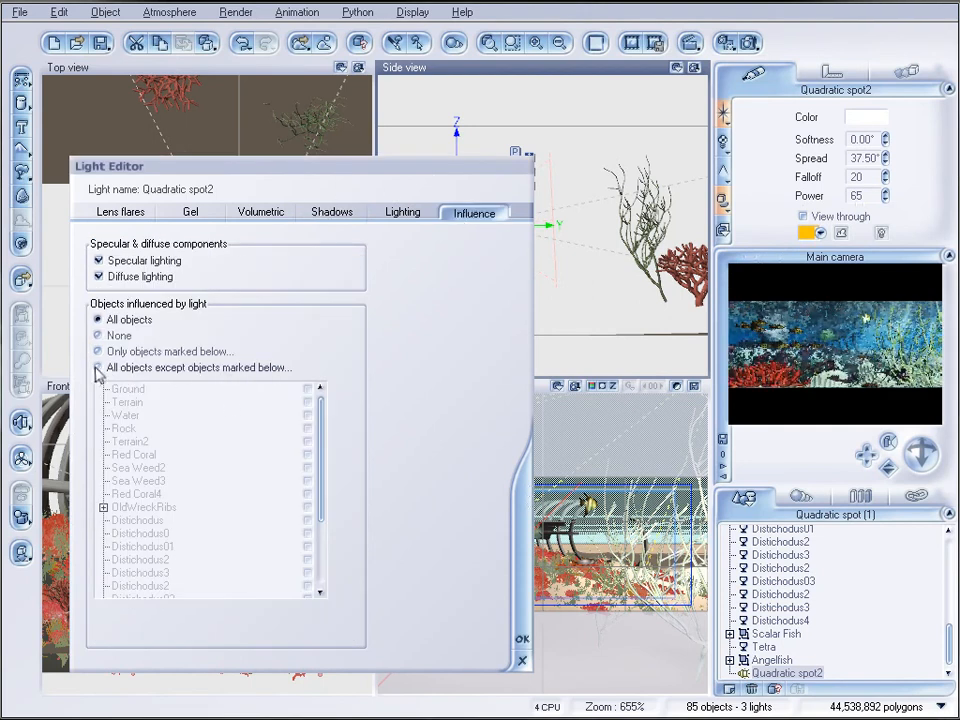
pyautogui.click(98, 368)
pyautogui.moveTo(321, 452); pyautogui.dragTo(324, 508)
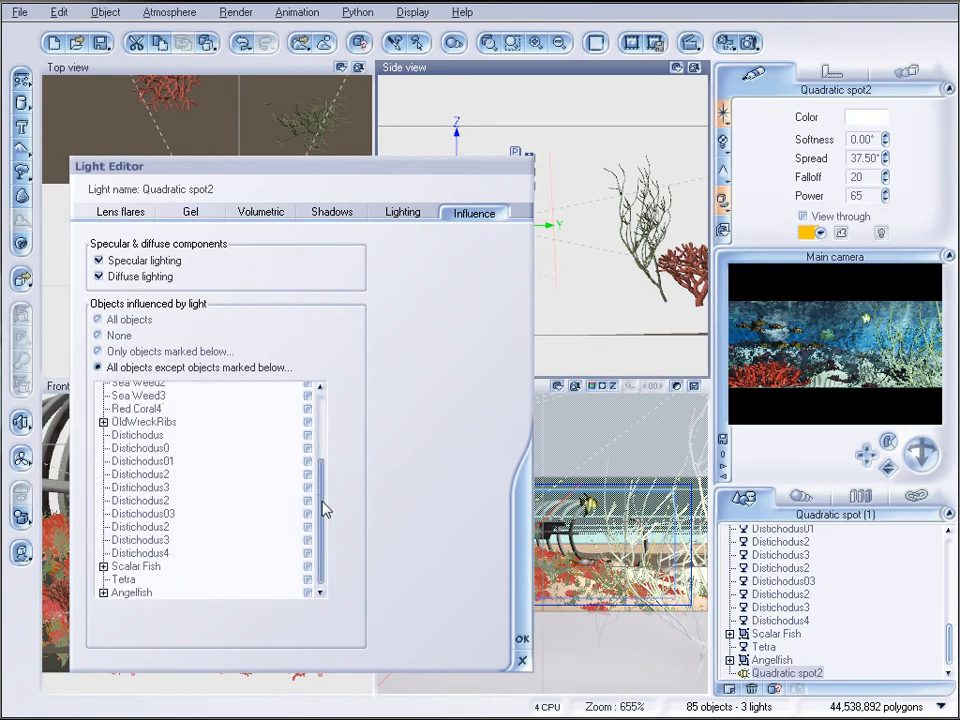
pyautogui.click(307, 593)
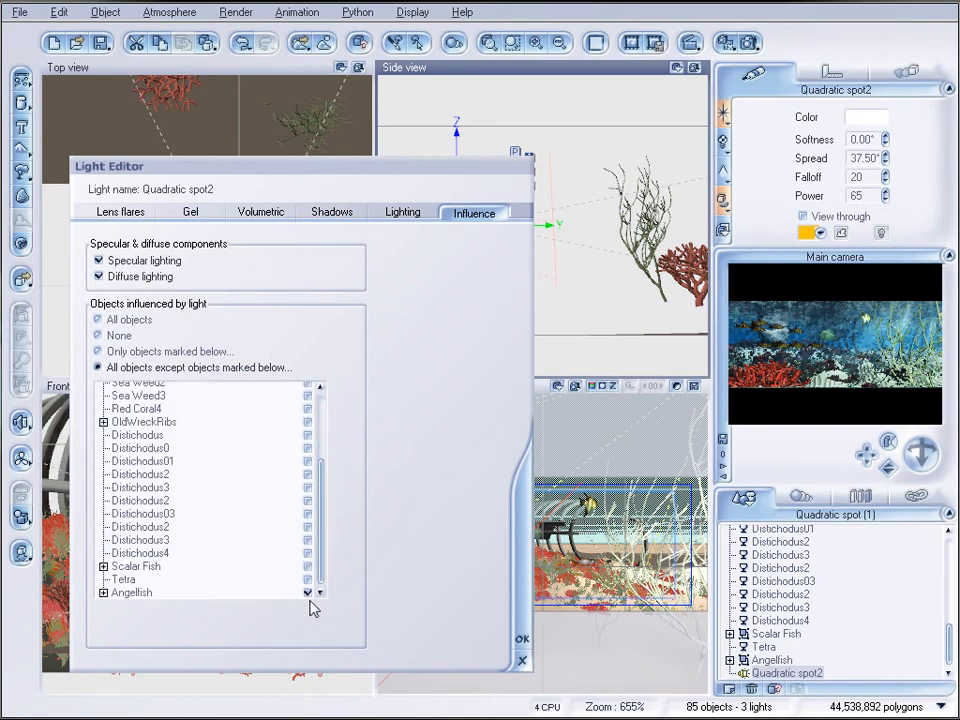
pyautogui.moveTo(321, 574); pyautogui.dragTo(325, 503)
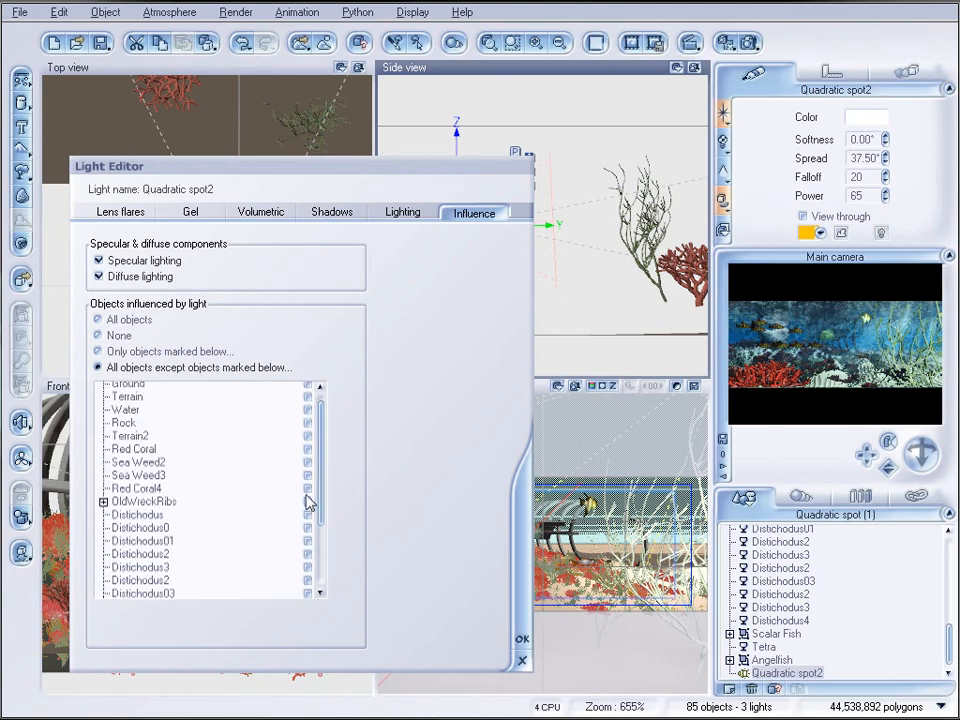
pyautogui.click(308, 475)
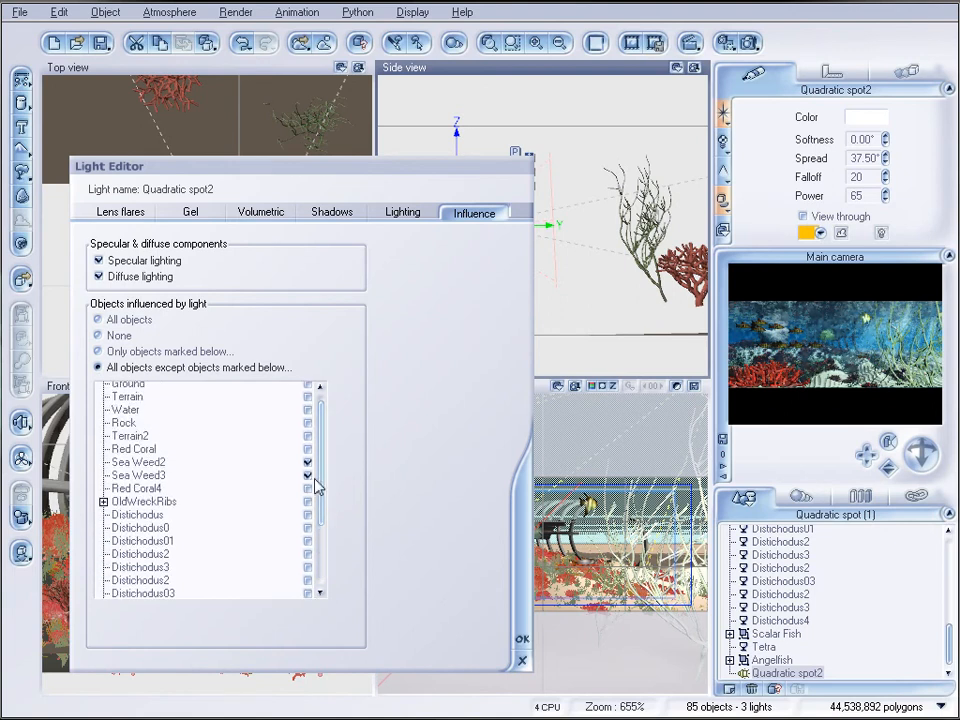
pyautogui.click(520, 637)
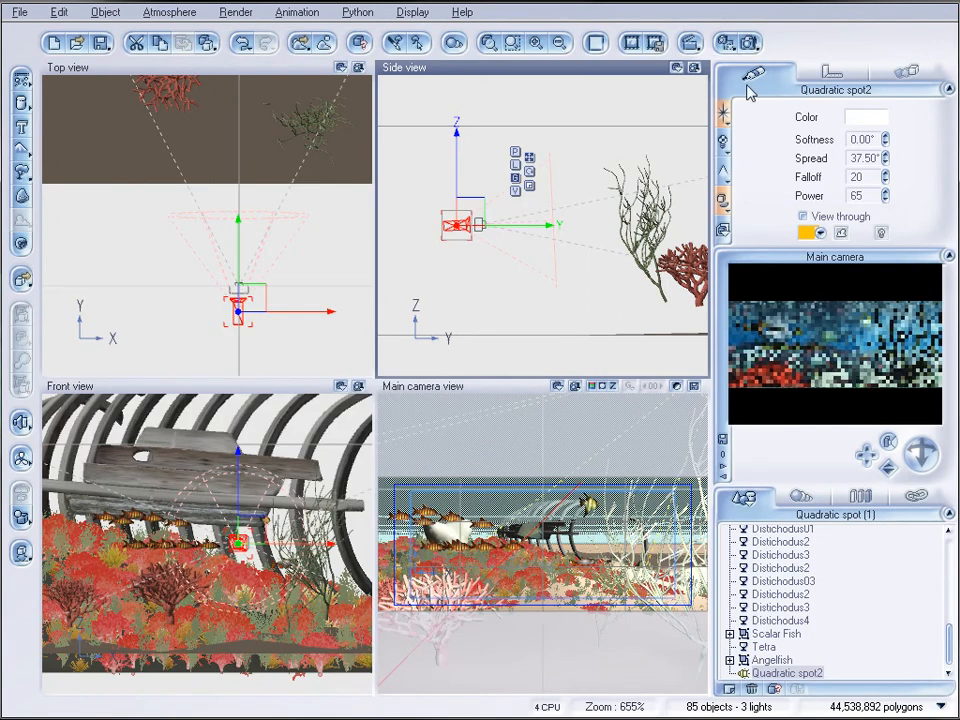
# Render the scene again to check the lighting with the seaweed excluded from the spotlight
pyautogui.click(749, 42)
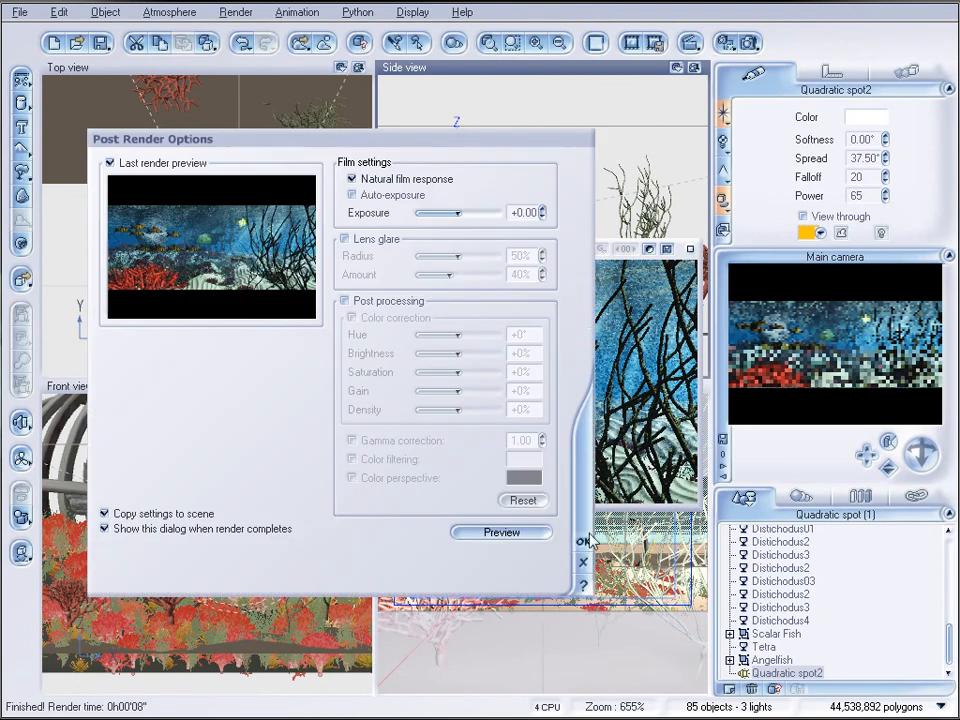
pyautogui.click(583, 543)
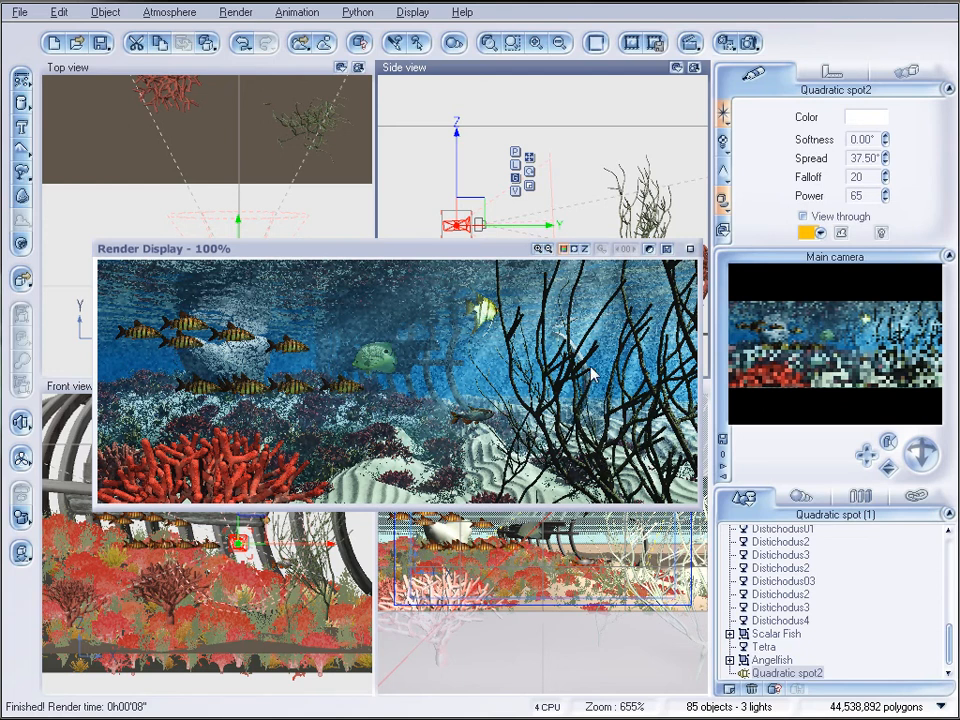
pyautogui.click(691, 250)
# Enable a shadow map with ray-traced hard shadows for the Sun light
pyautogui.moveTo(949, 645); pyautogui.dragTo(952, 567)
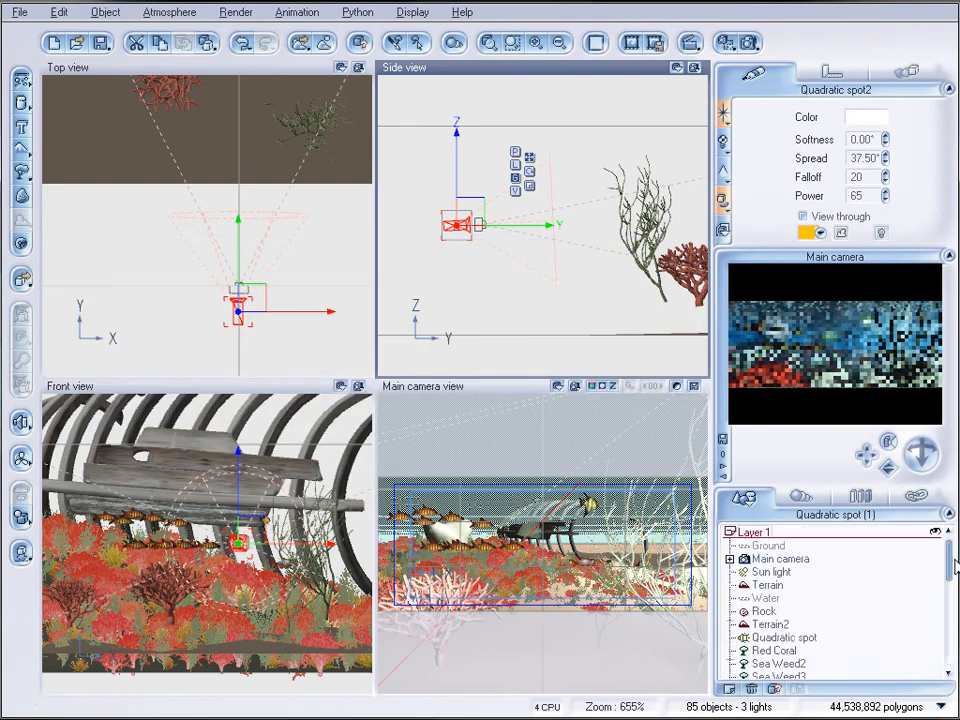
pyautogui.click(771, 572)
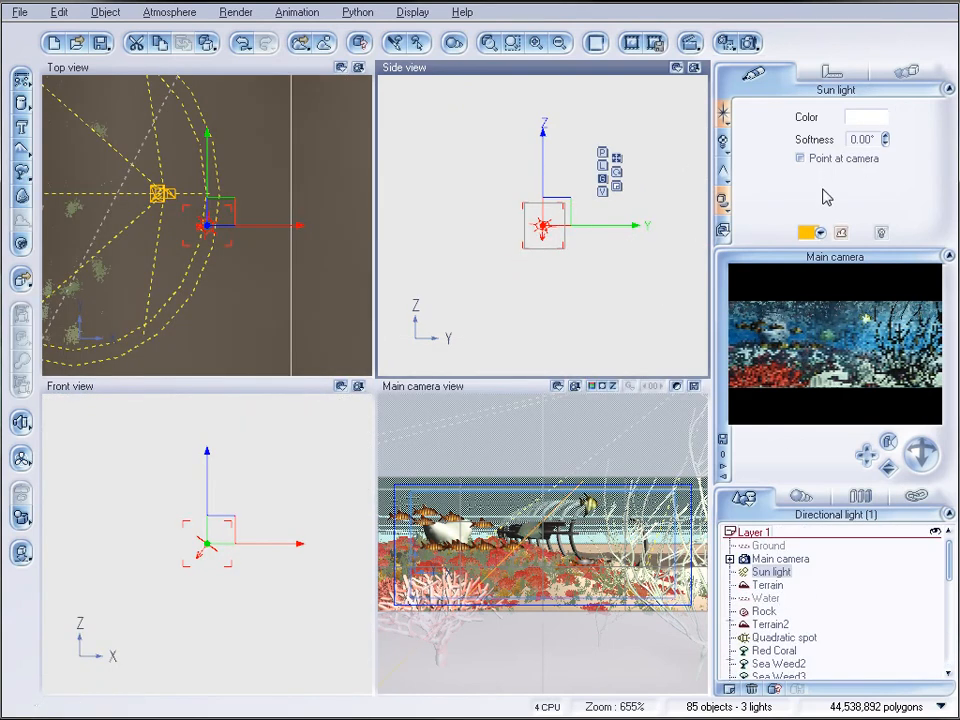
pyautogui.click(725, 201)
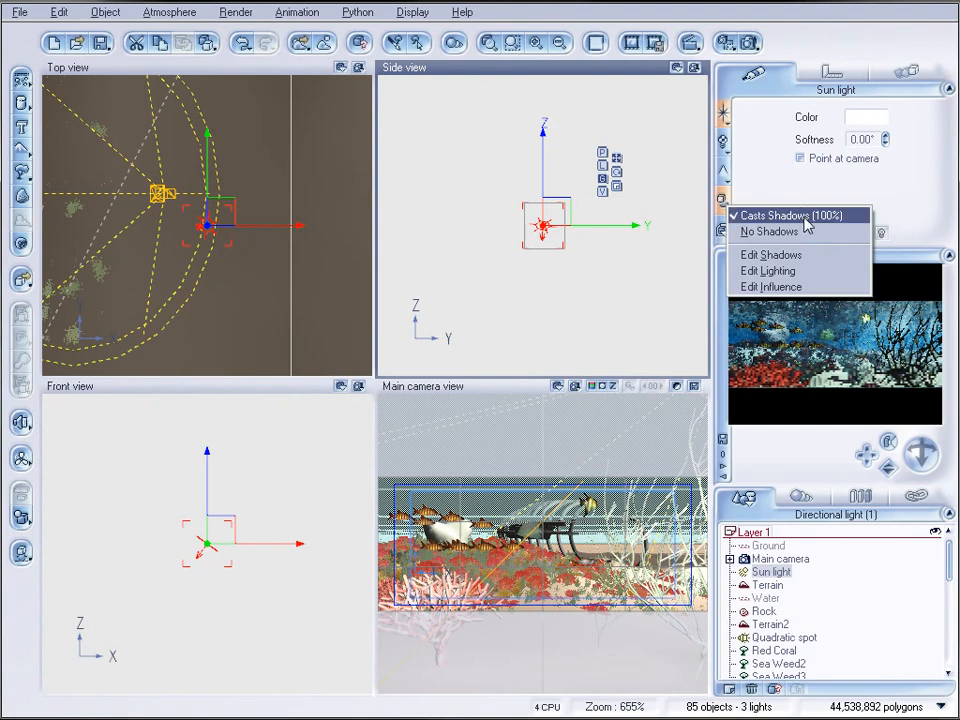
pyautogui.click(781, 255)
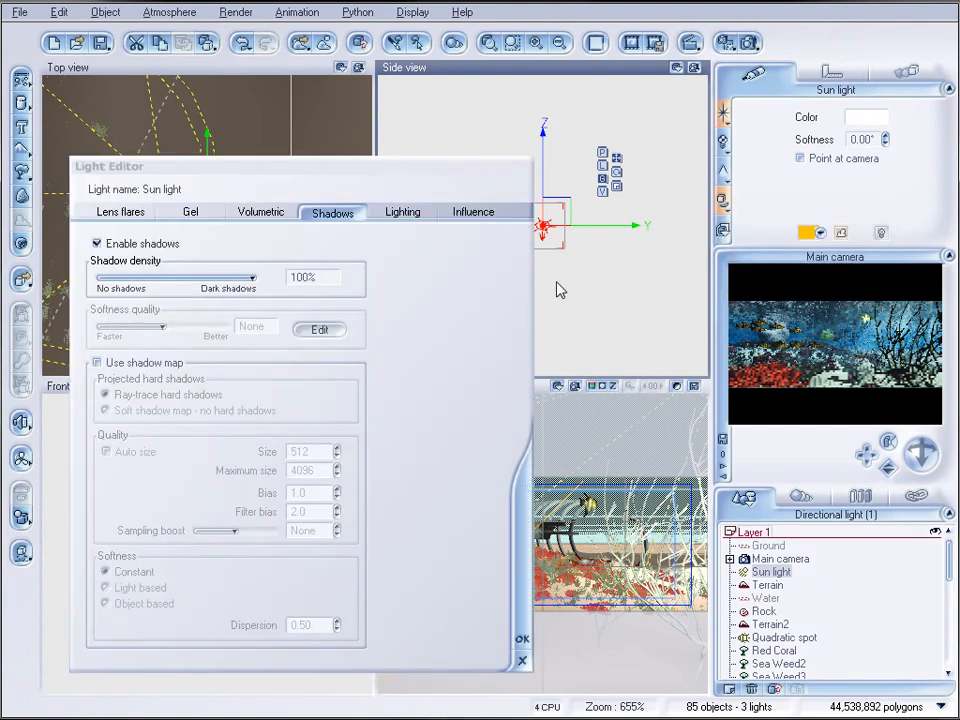
pyautogui.click(155, 364)
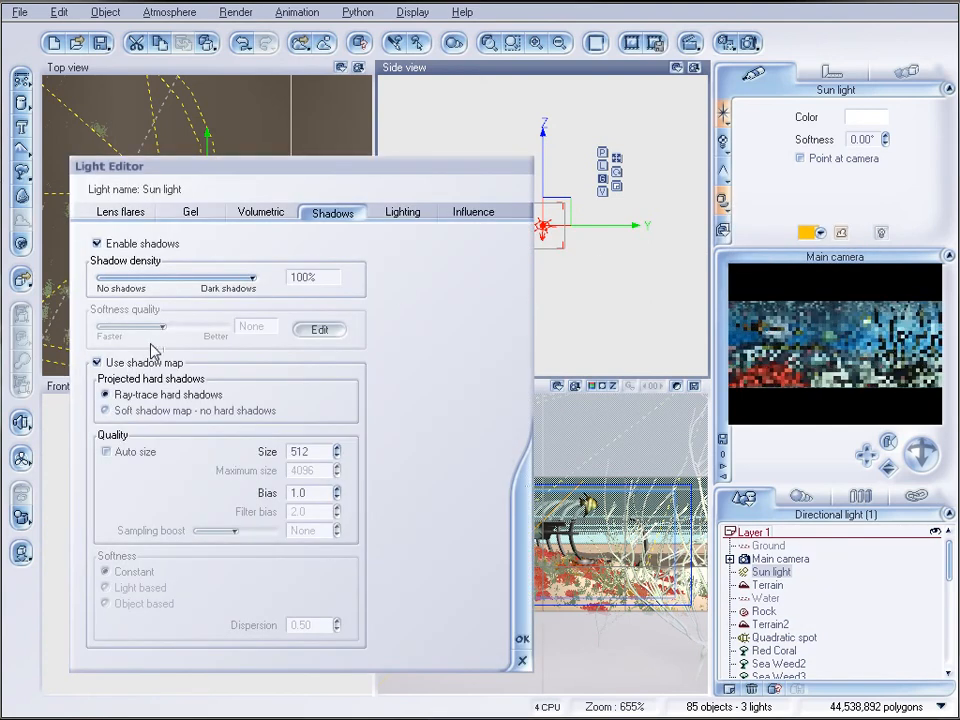
pyautogui.click(521, 638)
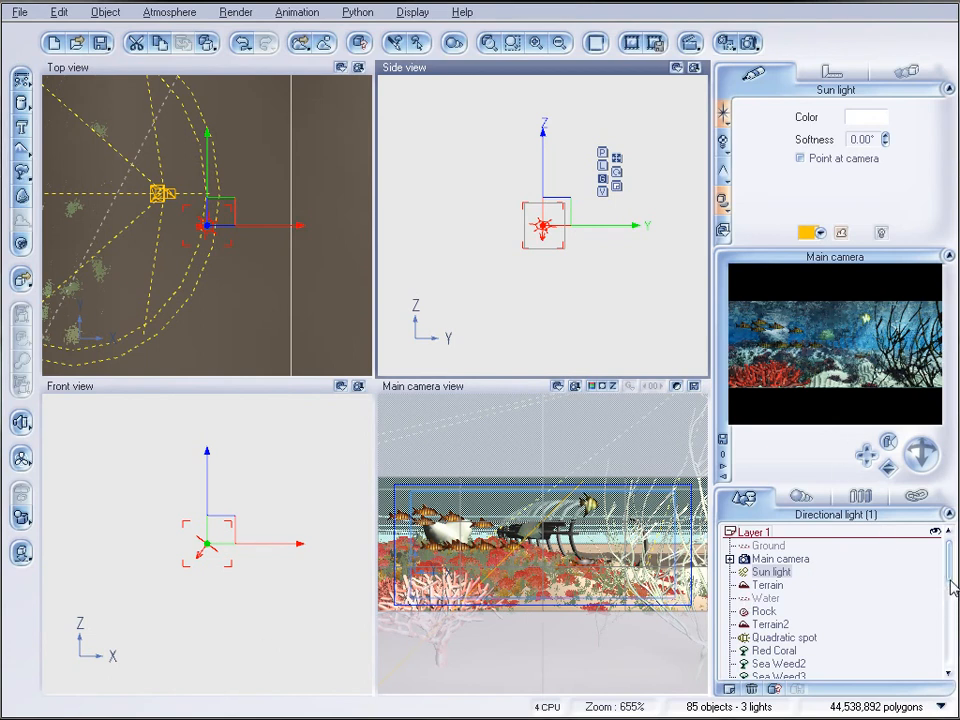
# Turn on the third of the four material option toggles for the Water plane
pyautogui.click(766, 598)
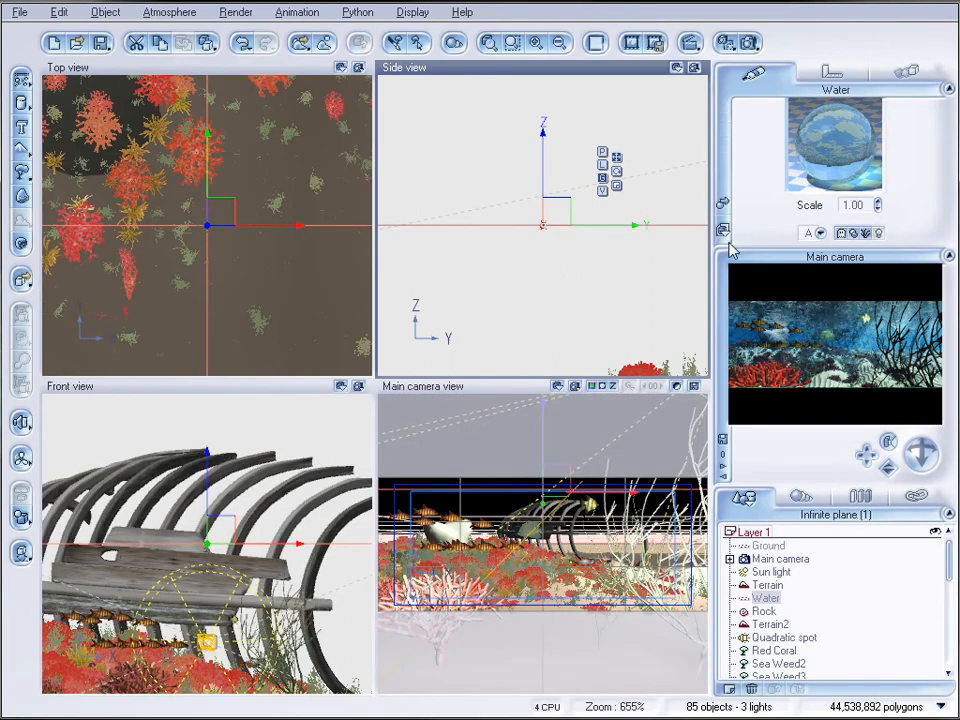
pyautogui.click(867, 236)
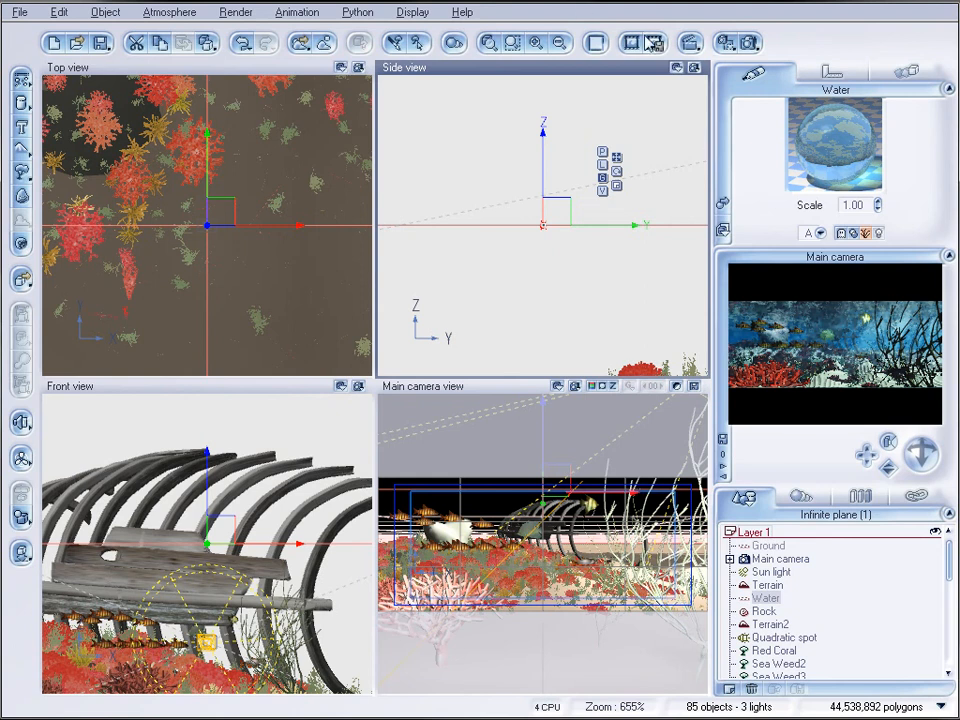
# Set the preset render quality to Ultra in the render options
pyautogui.click(749, 42)
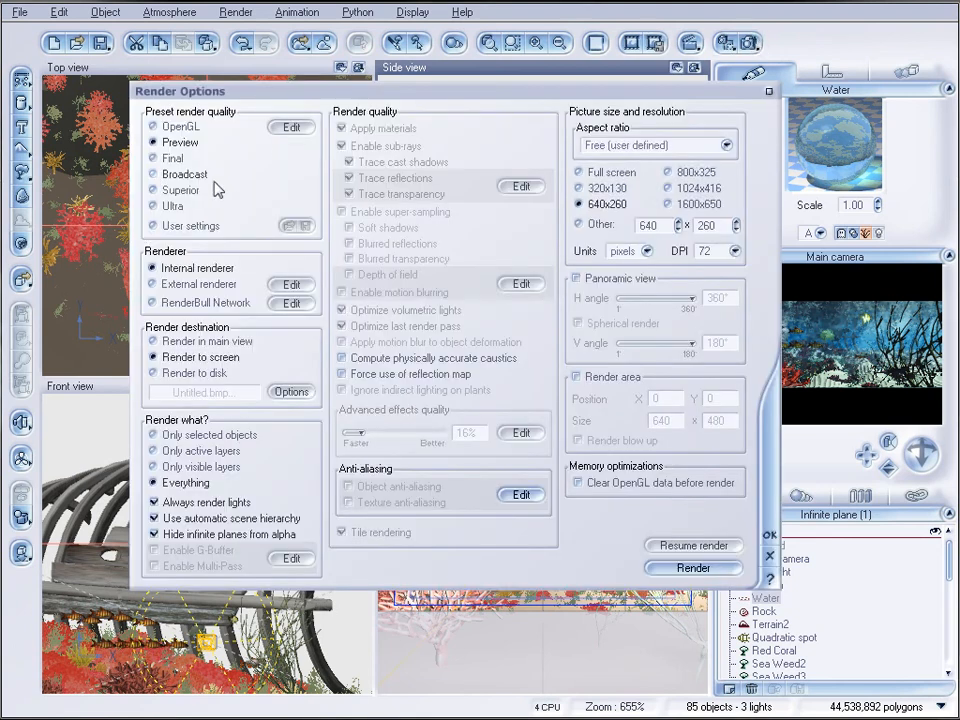
pyautogui.click(155, 206)
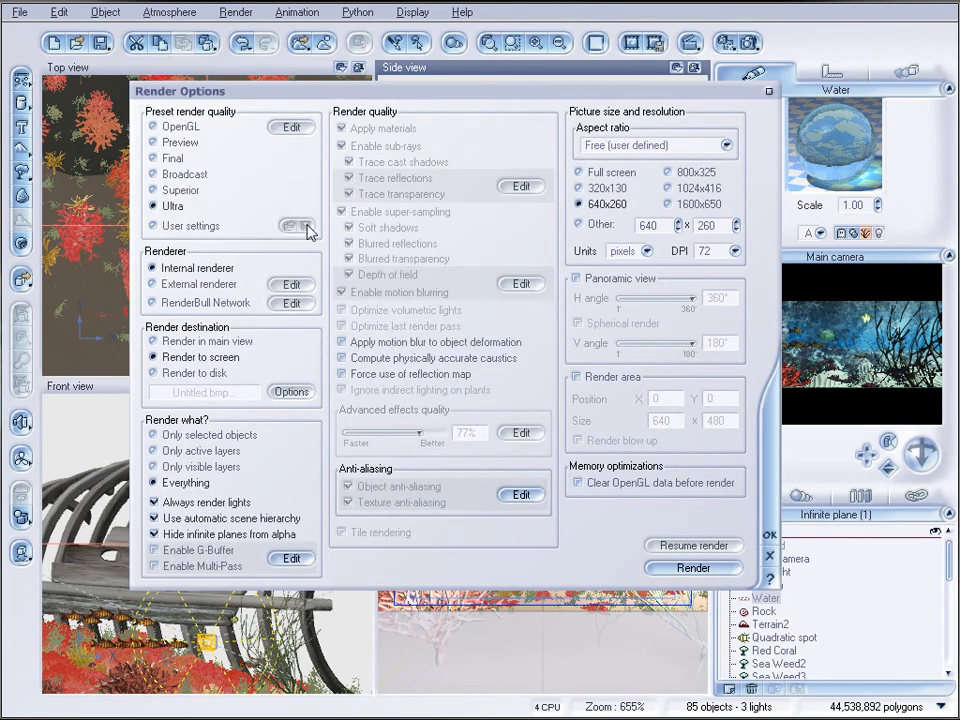
pyautogui.click(770, 535)
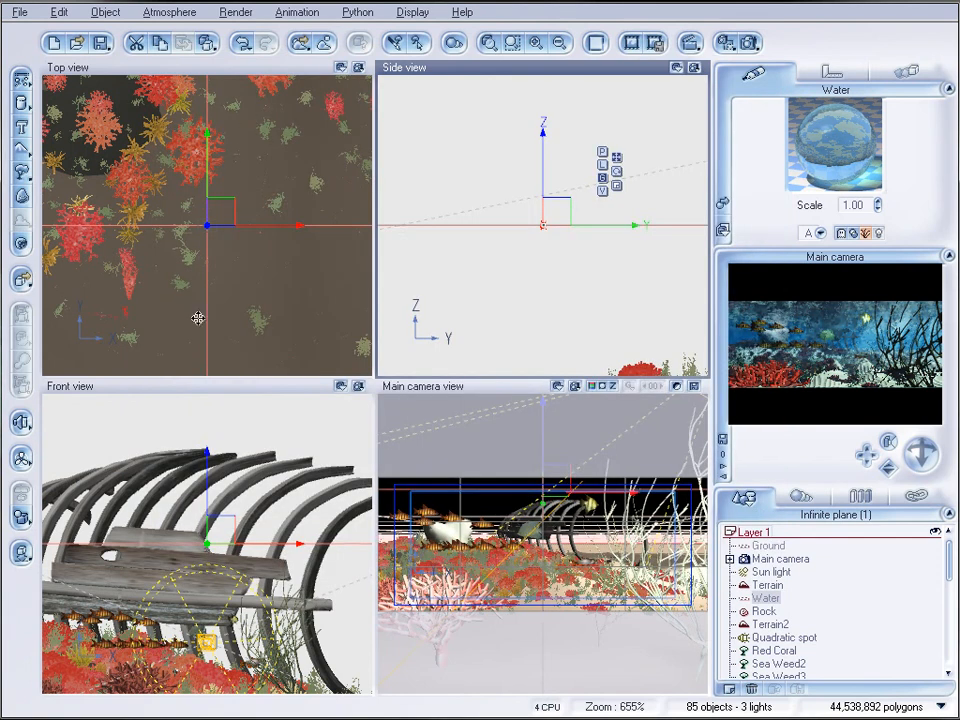
# Set the atmosphere's lighting model to Global illumination and produce the final render of the scene
pyautogui.click(172, 12)
pyautogui.click(150, 92)
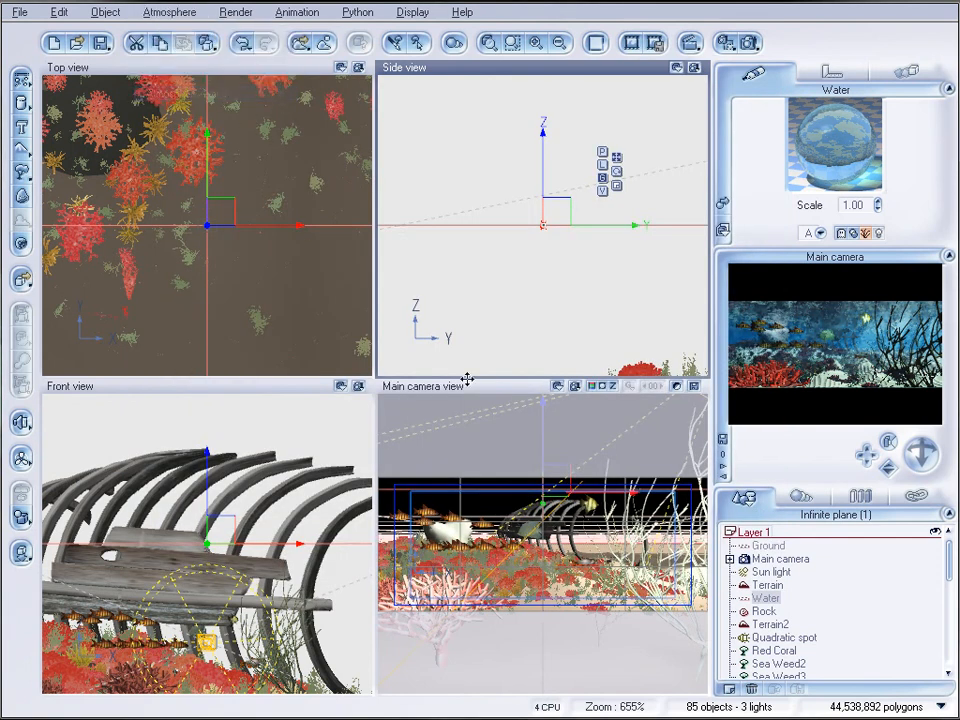
pyautogui.click(343, 219)
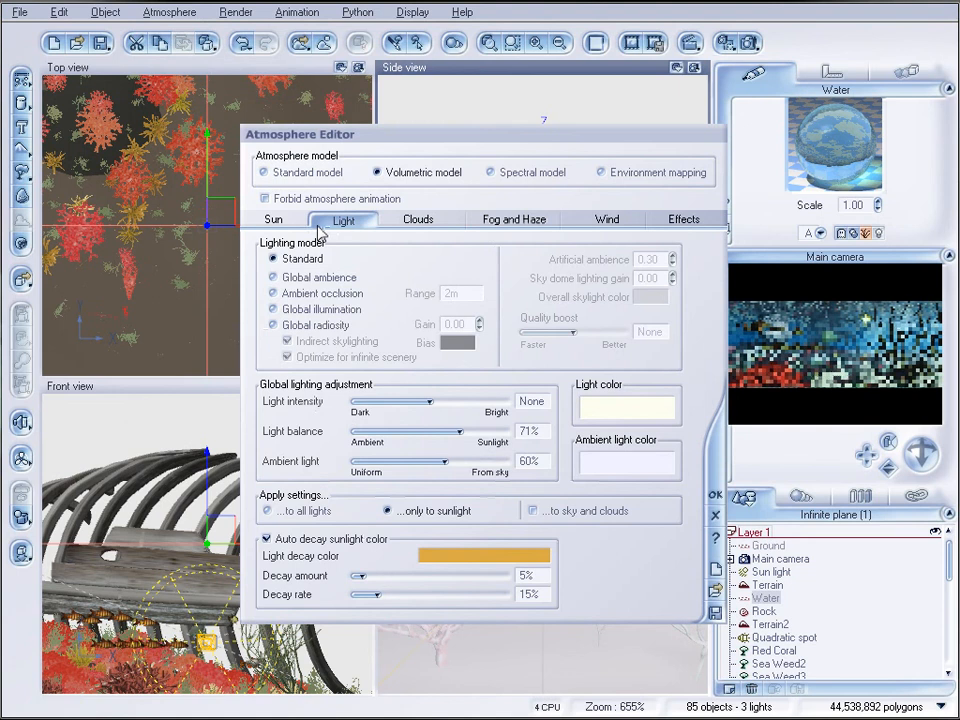
pyautogui.click(278, 309)
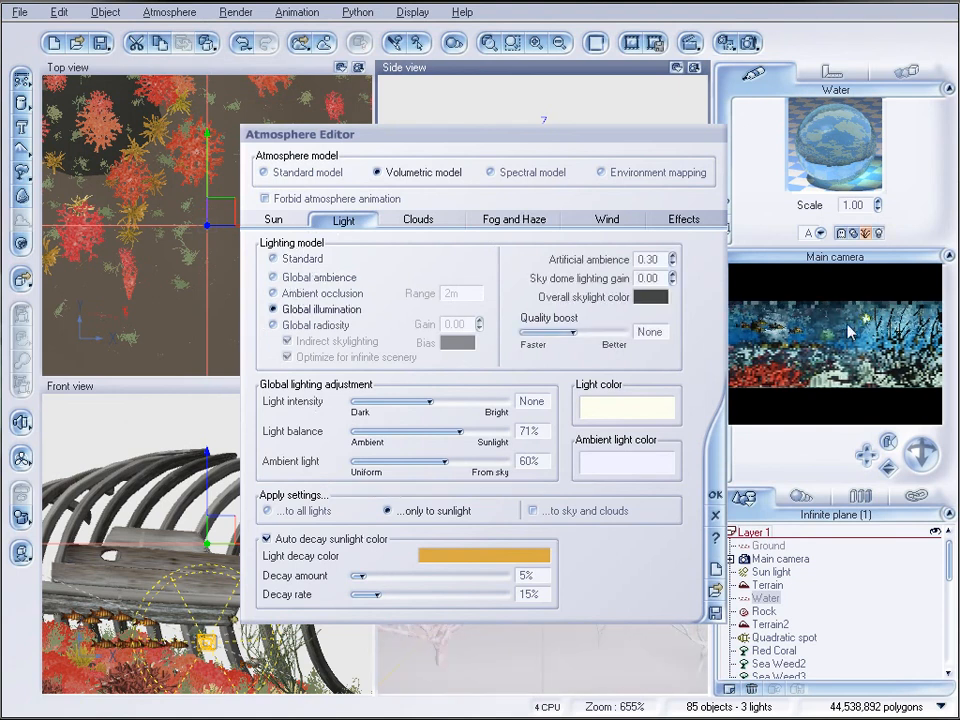
pyautogui.click(716, 495)
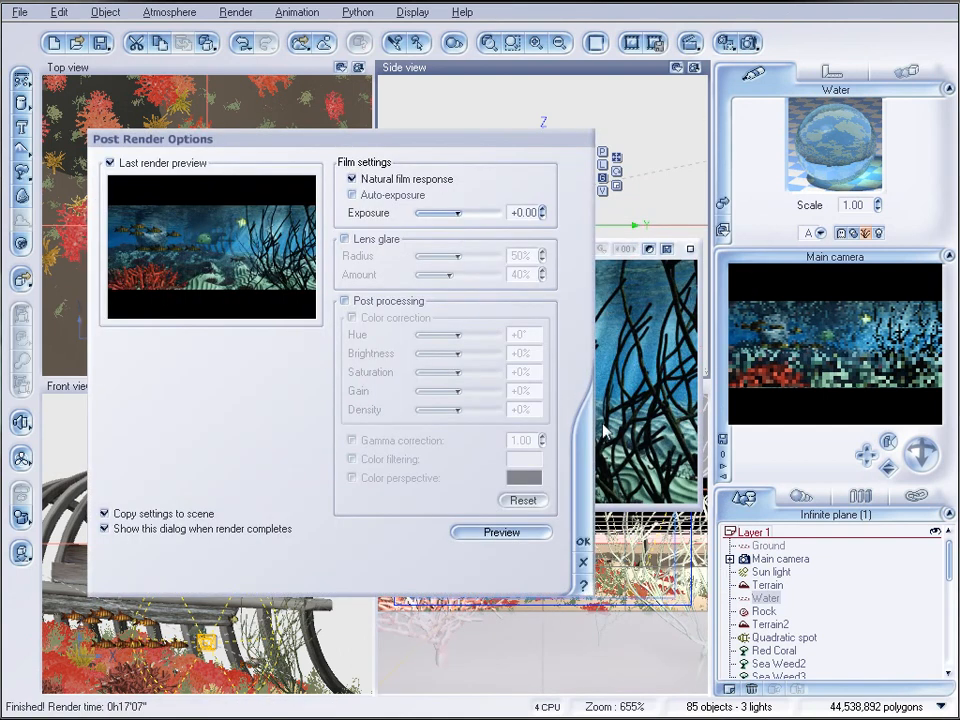
pyautogui.click(706, 380)
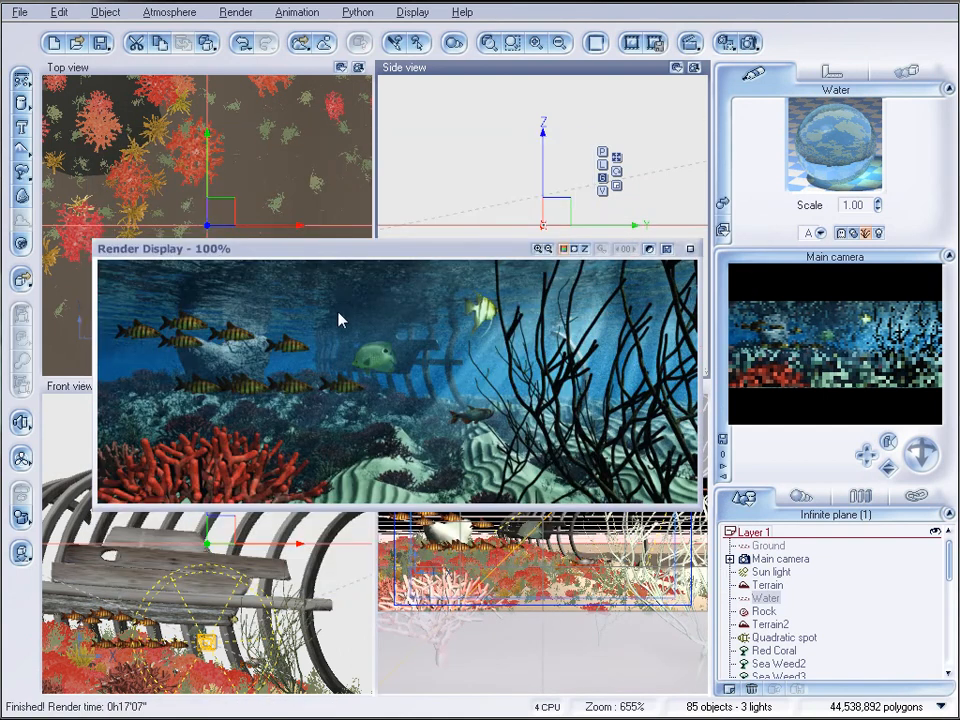